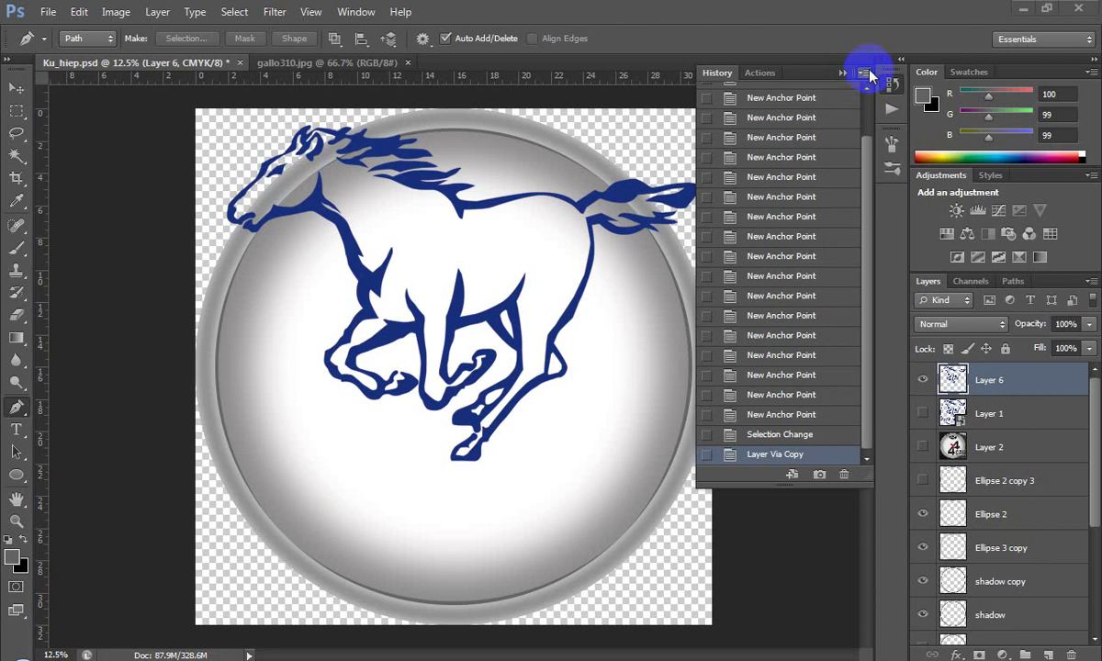
Step: Close the History panel tab group and switch to the Move tool
click(864, 73)
click(904, 240)
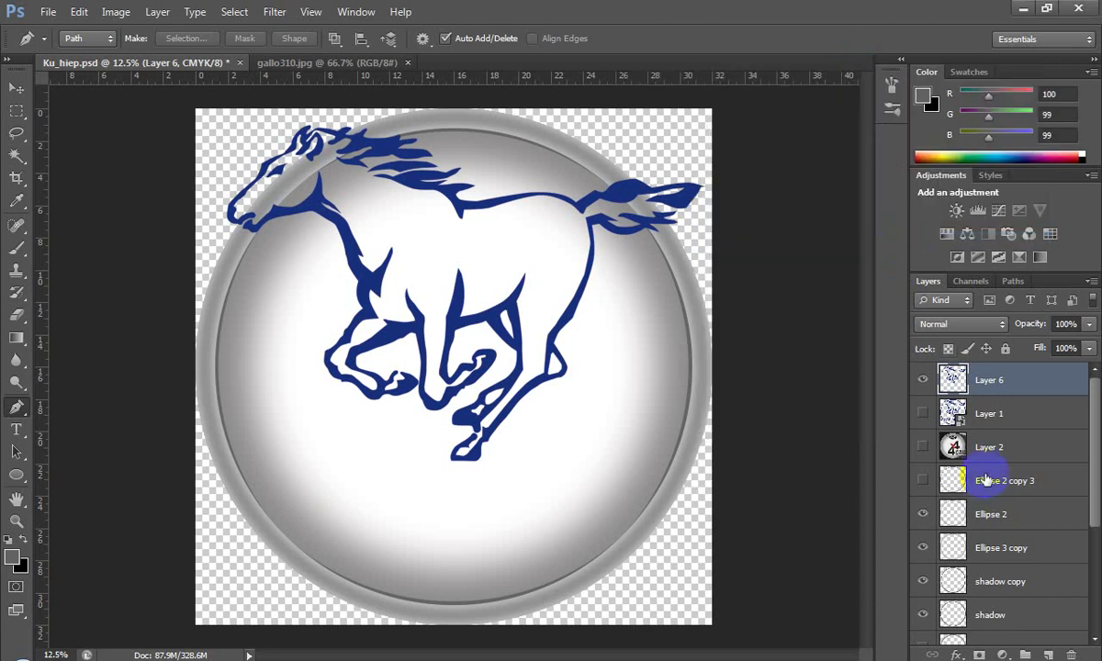
key(v)
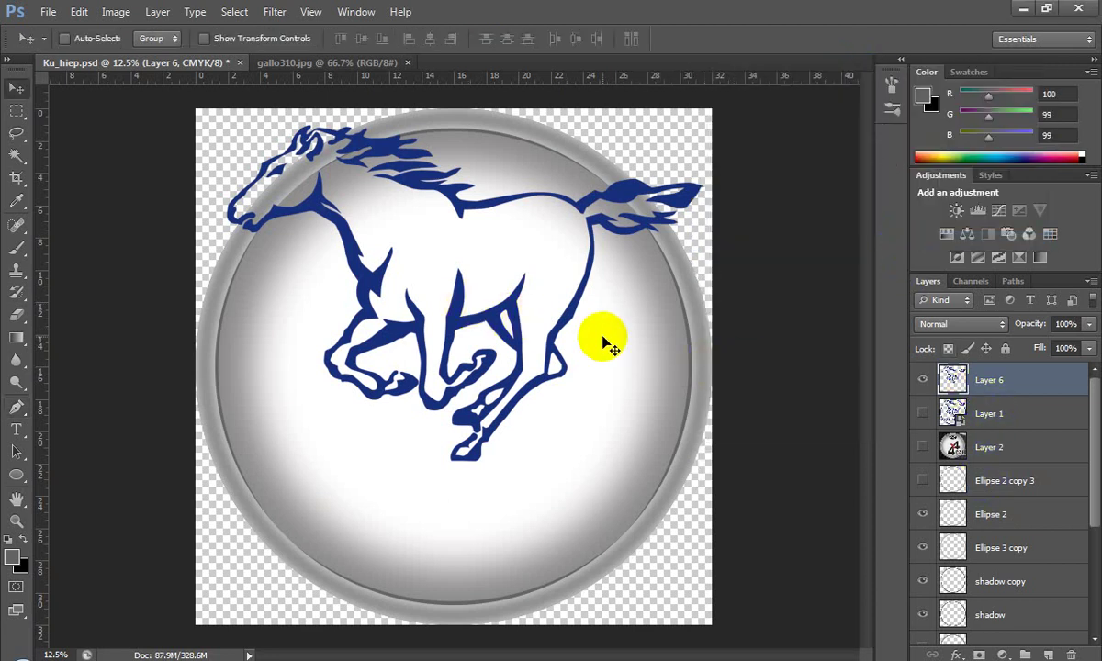
Step: Duplicate Layer 6 as a hidden 'Layer 6 copy' backup and make Layer 6 active again
alt+click(606, 345)
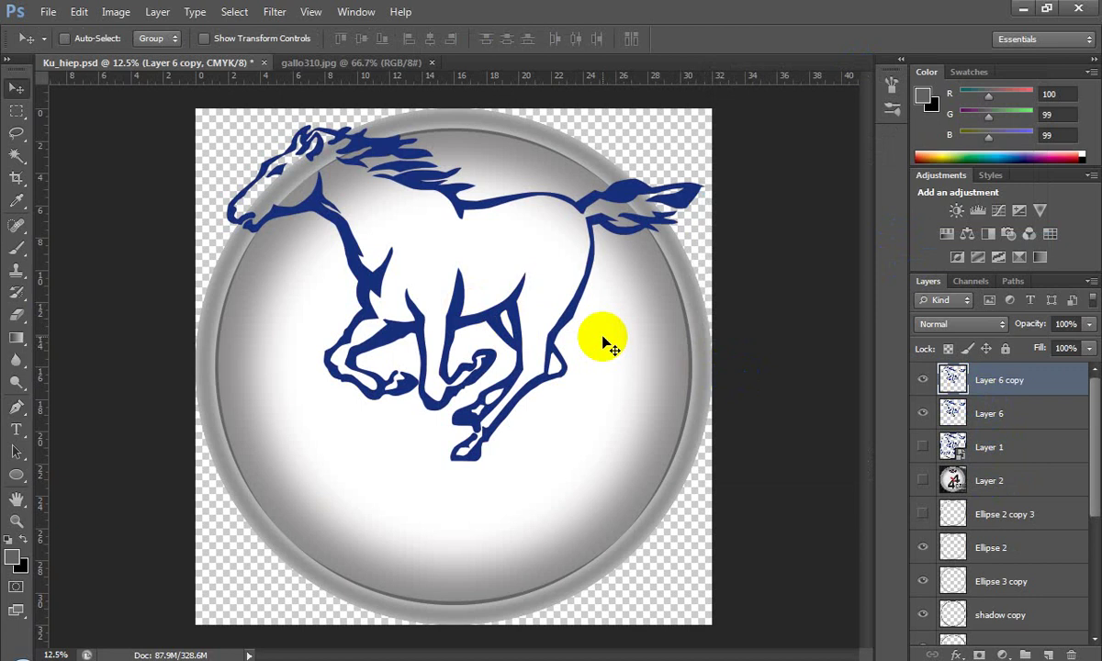
click(922, 380)
drag(438, 315, 458, 328)
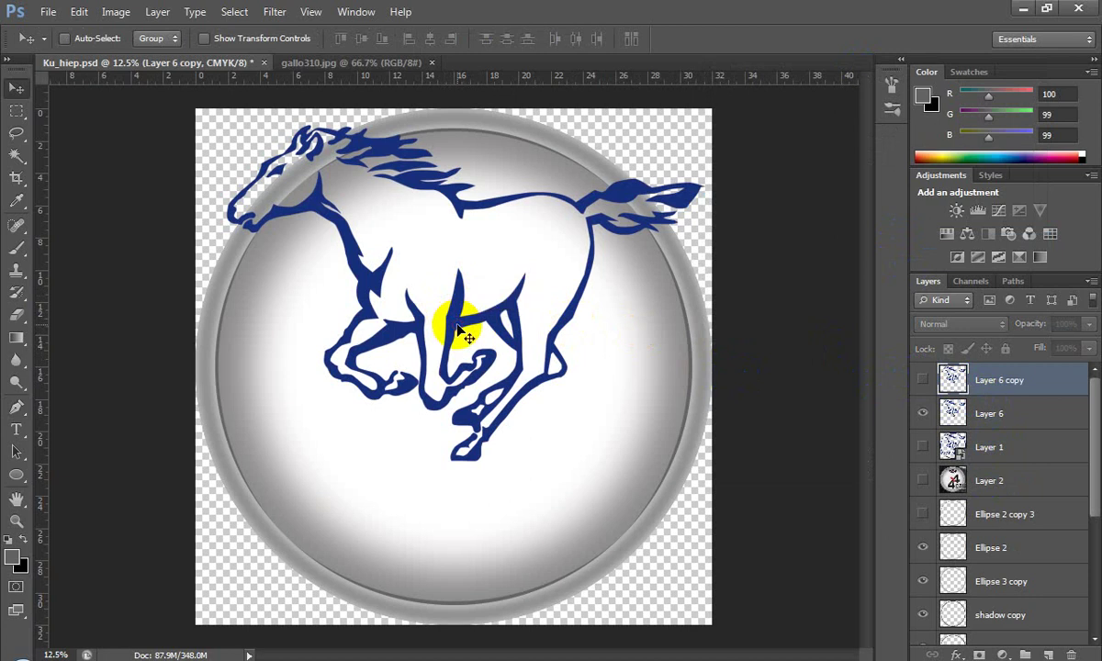
drag(457, 328, 566, 295)
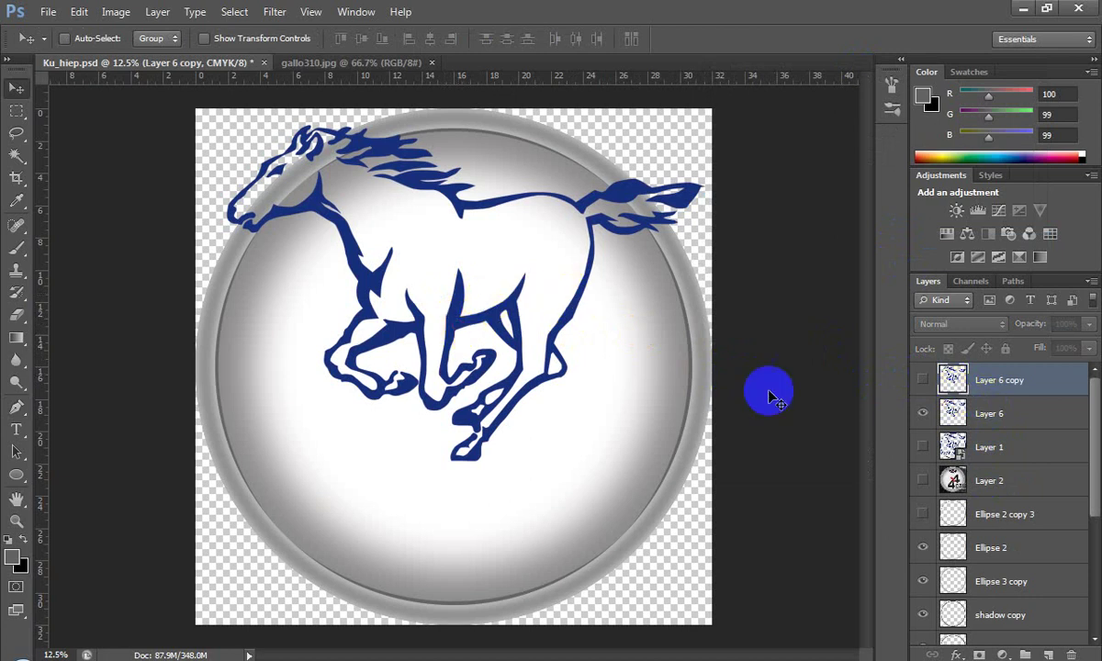
click(950, 415)
key(ctrl+t)
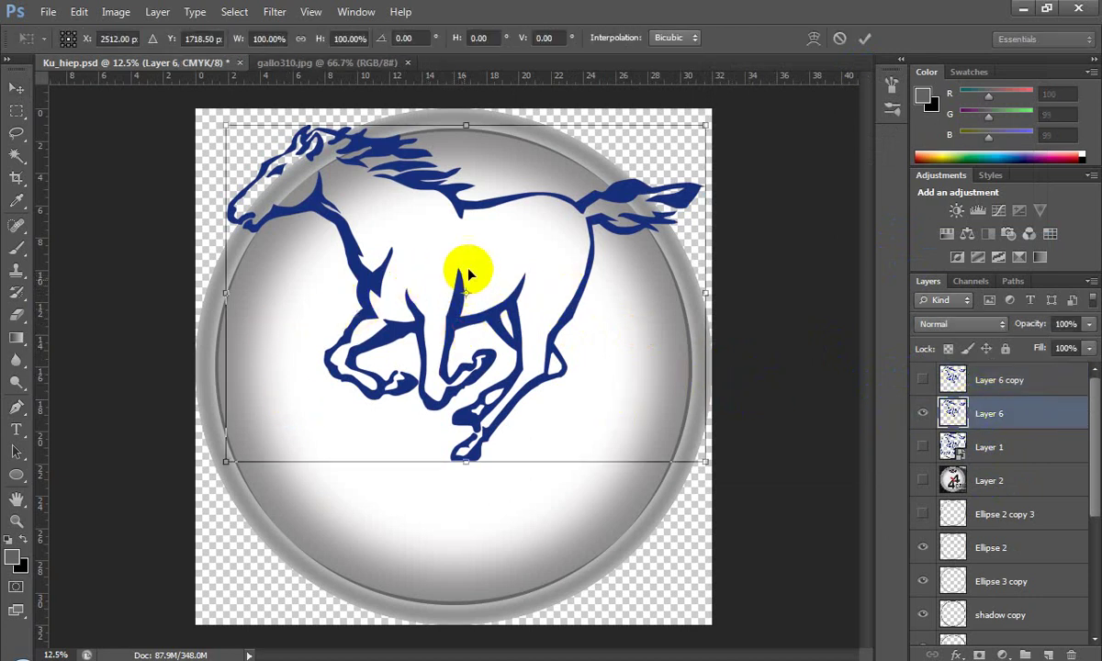
Step: Move the blue horse down and scale it to about 78% inside the grey circle
drag(469, 274, 475, 316)
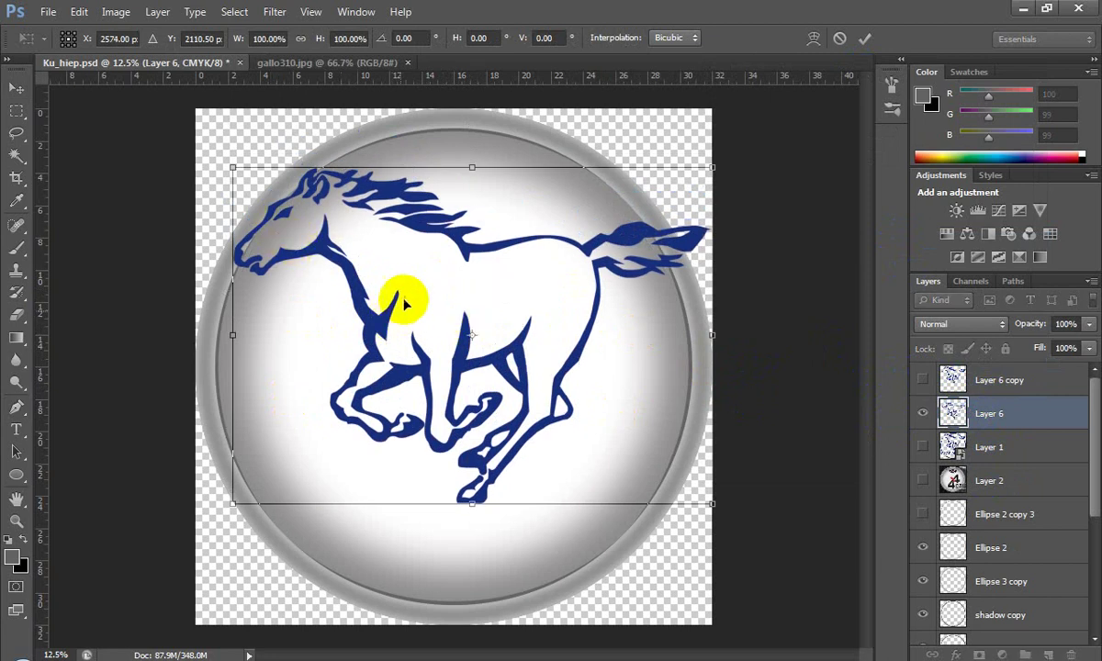
drag(232, 167, 285, 202)
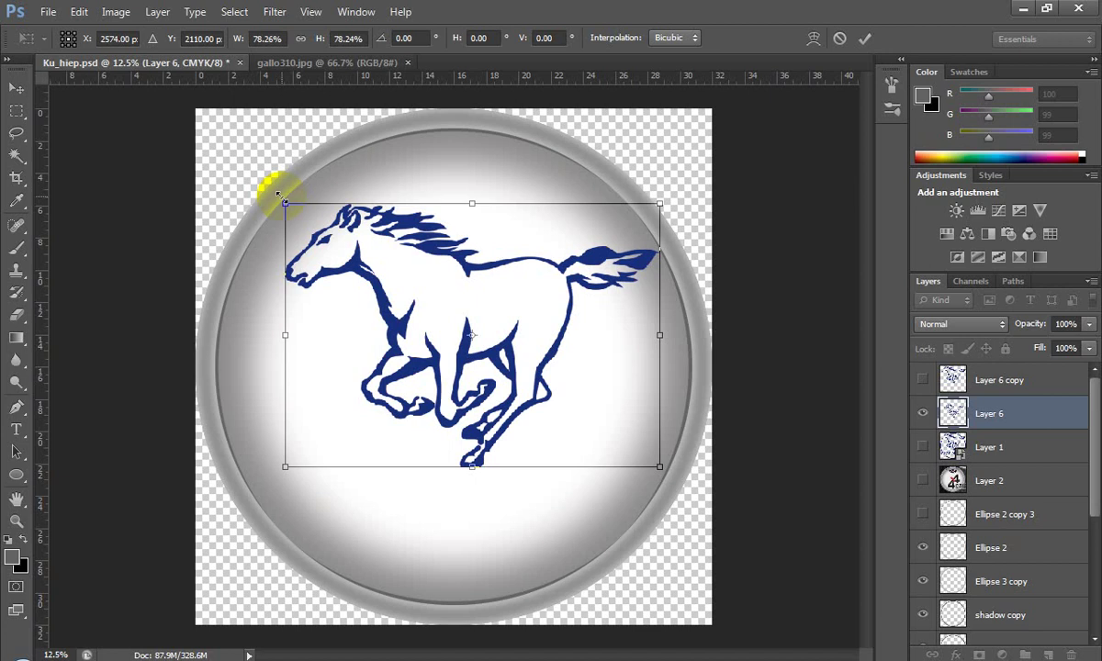
click(281, 197)
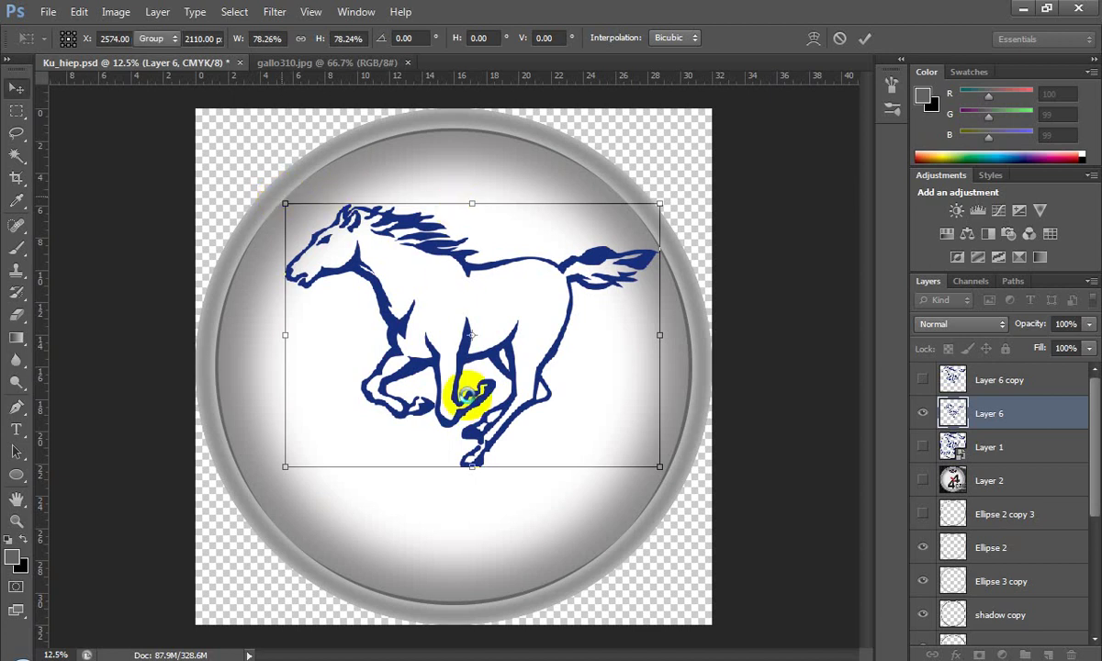
double_click(439, 371)
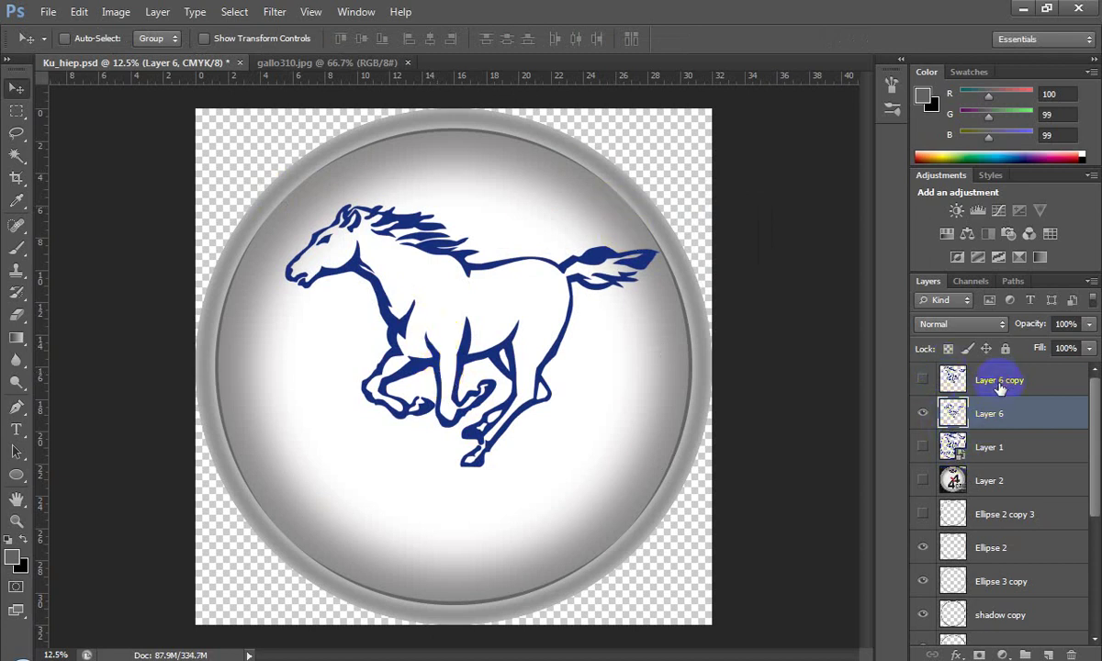
Step: Add a new layer clipped to Layer 6 and fill it black to blacken the horse
right_click(959, 411)
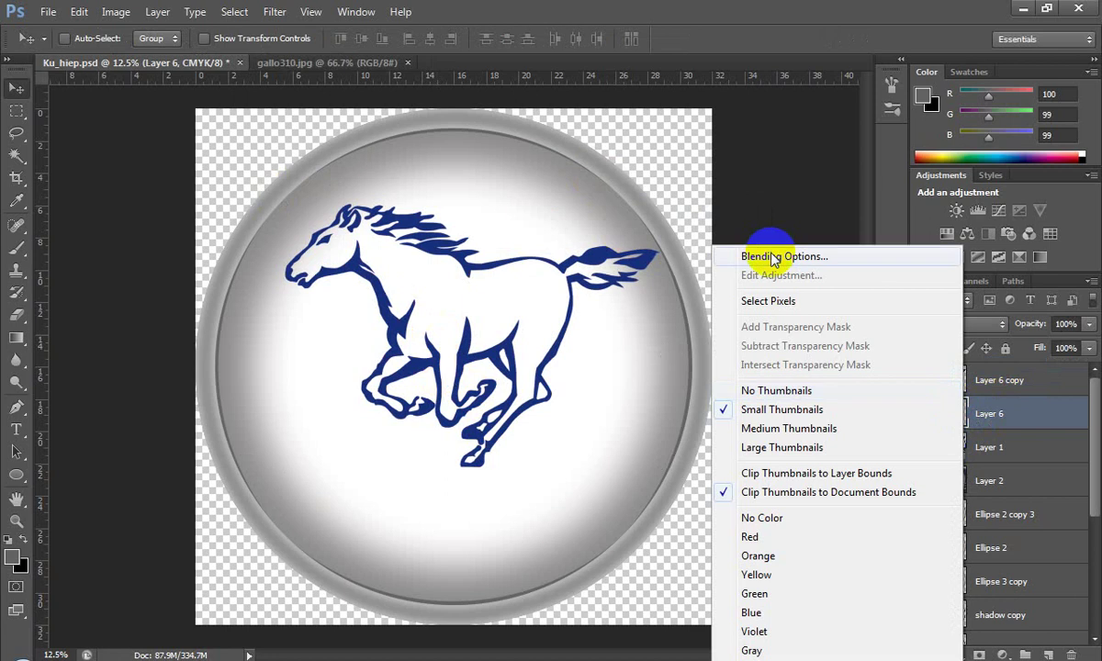
click(954, 413)
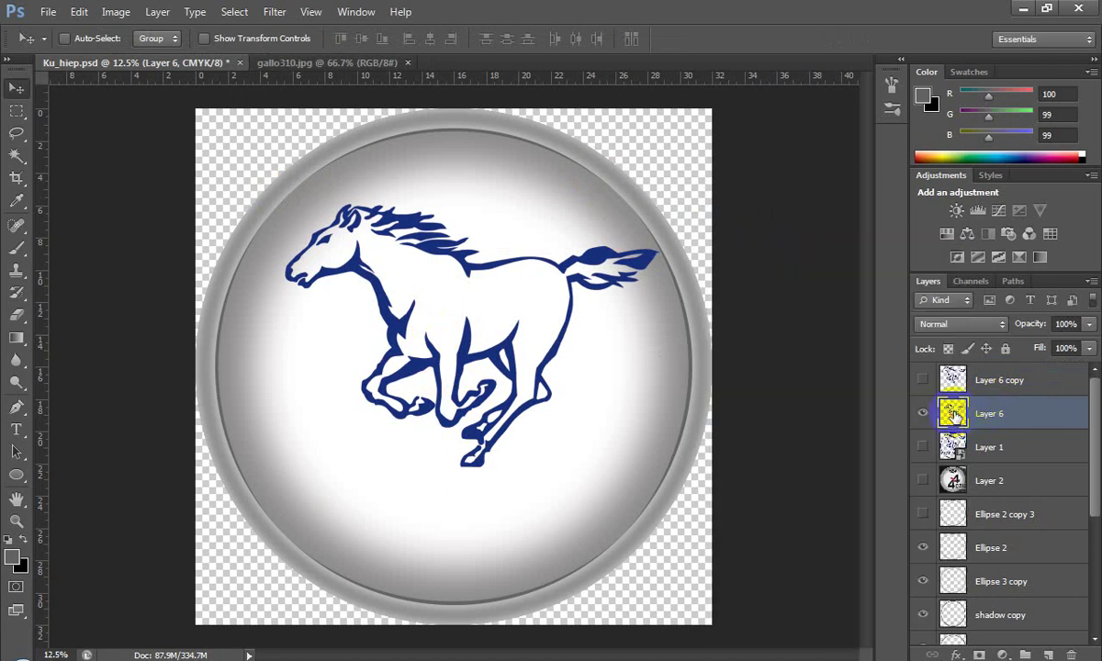
click(1048, 655)
alt+click(965, 421)
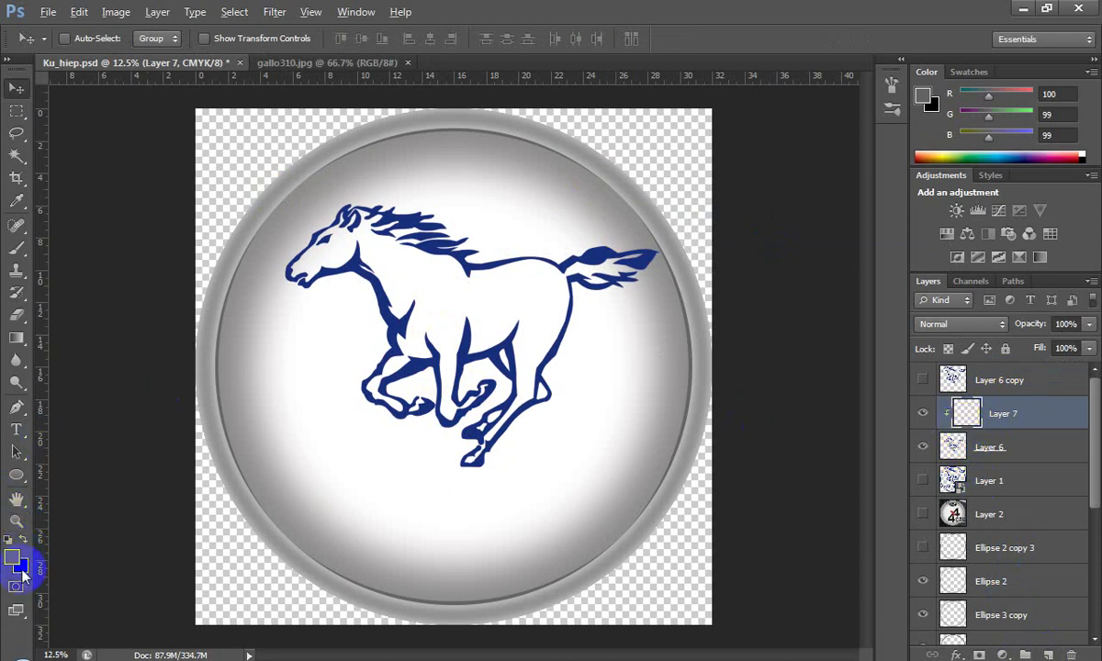
key(alt+BackSpace)
key(ctrl+BackSpace)
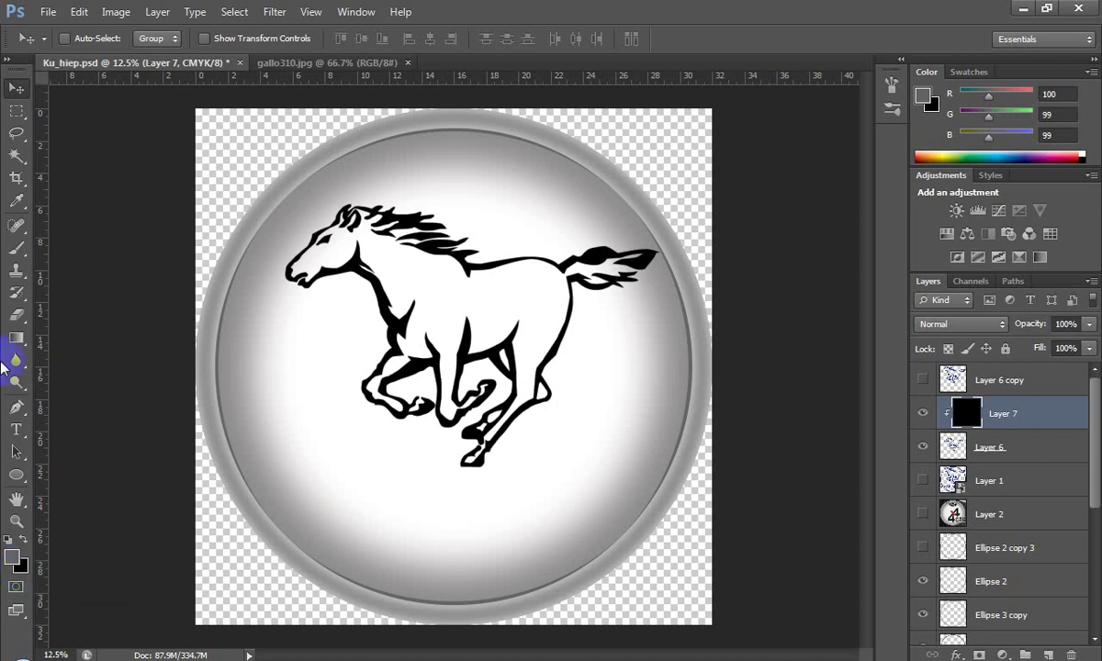
drag(514, 459, 547, 395)
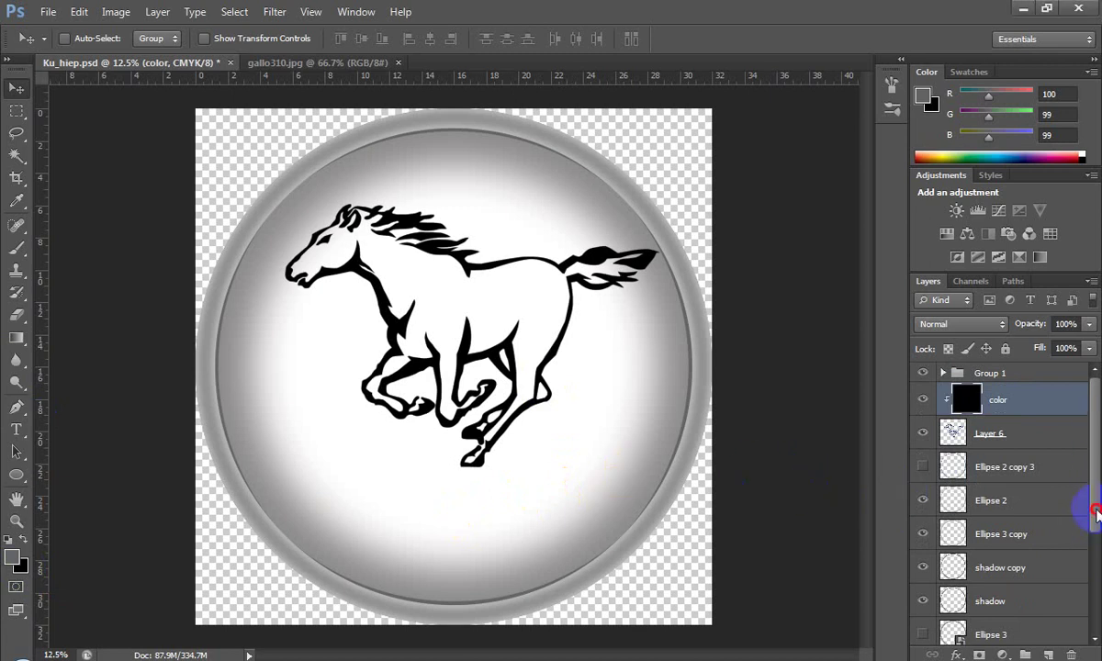
Step: Create a layer group named 'Text' and add an empty new layer inside it
drag(1098, 511, 1084, 514)
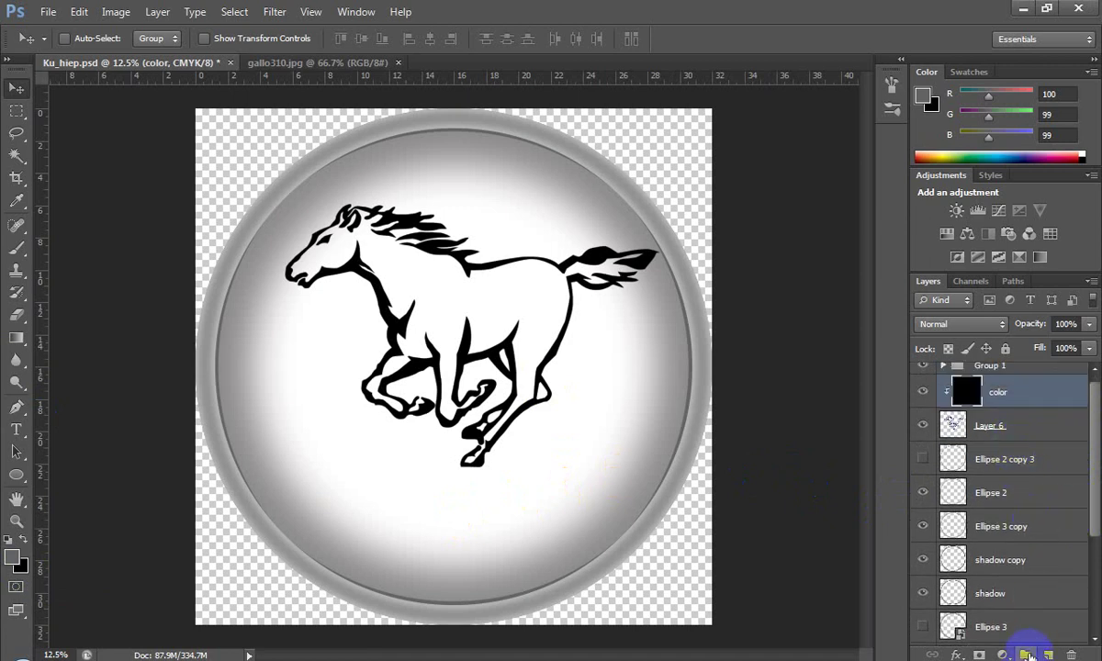
click(1026, 653)
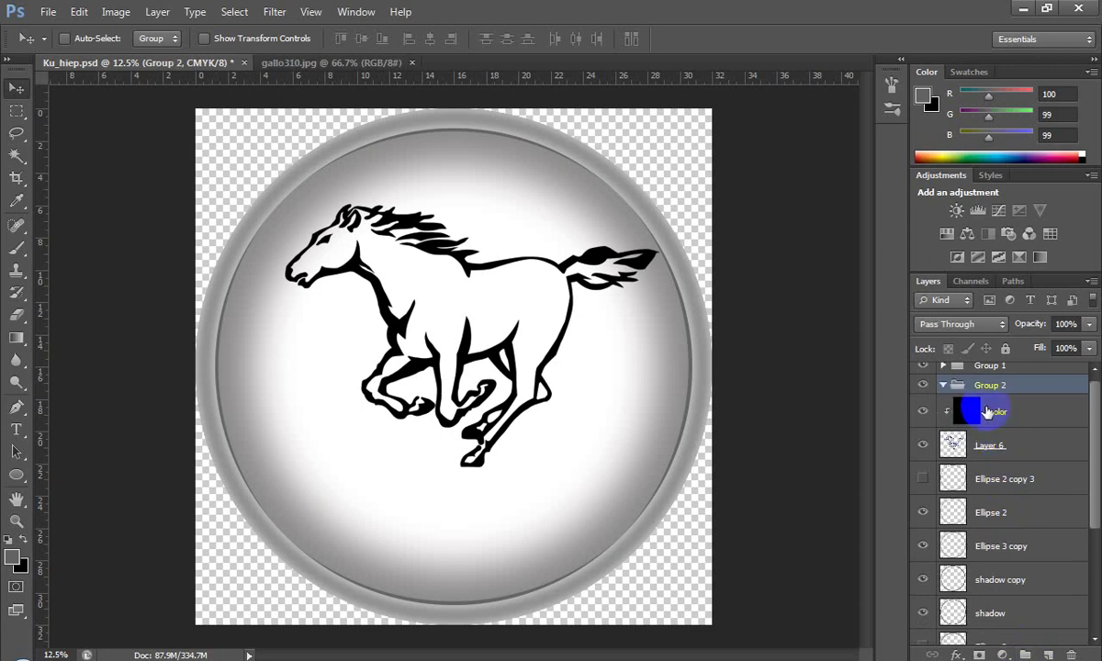
double_click(982, 385)
text(Text)
key(Return)
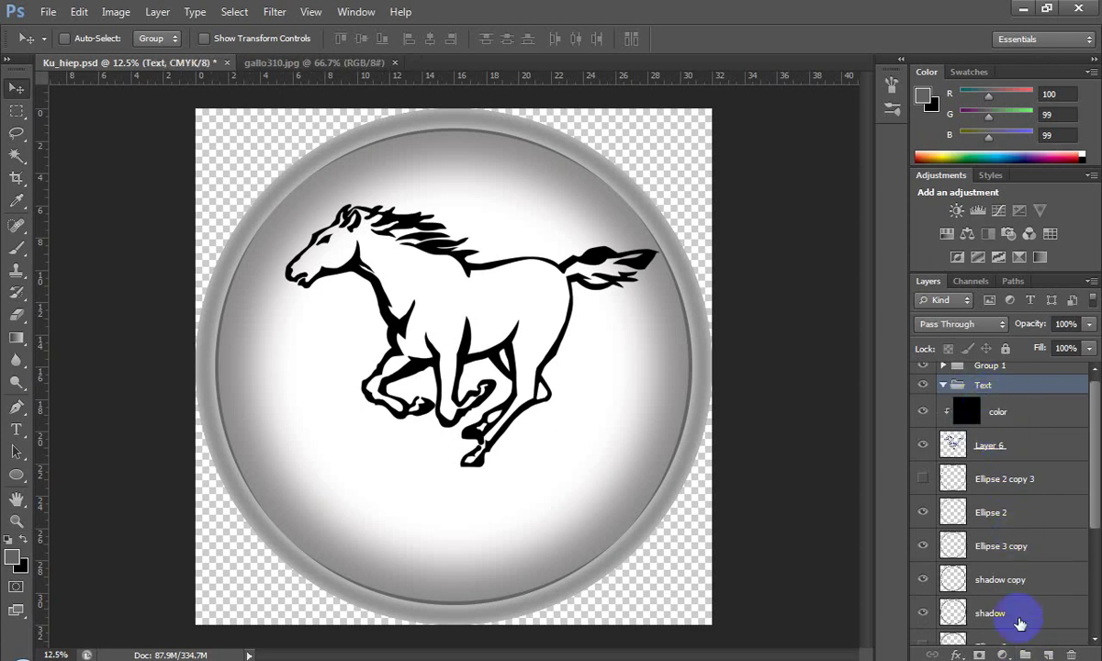
click(1047, 654)
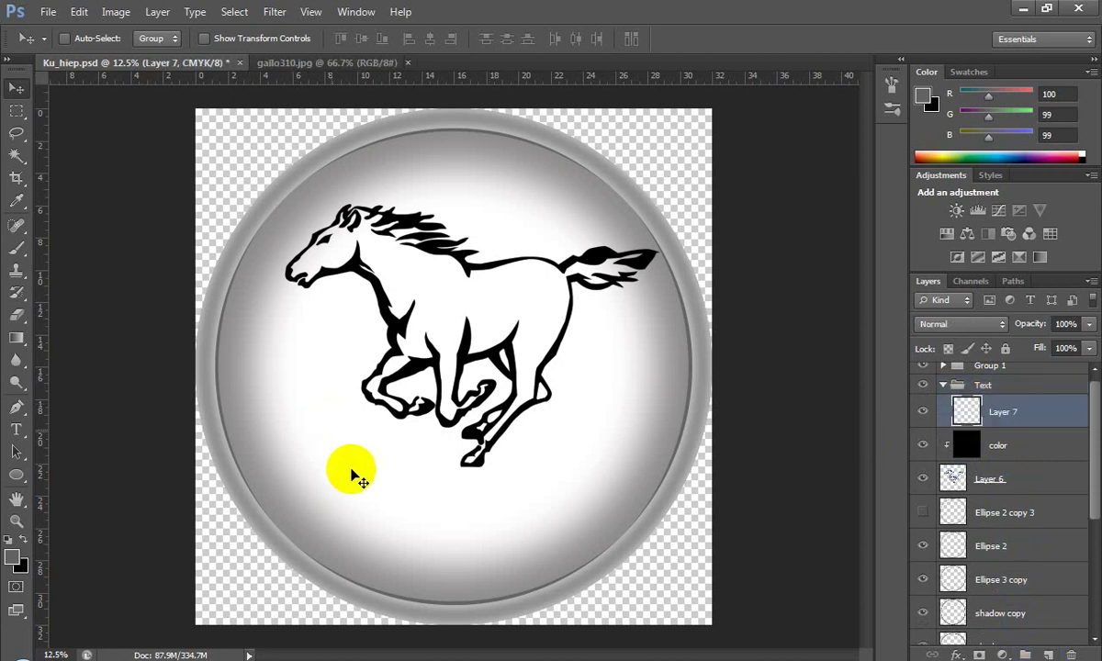
Step: Type the GALLOPER 11 title below the horse at 72 pt
key(t)
click(390, 526)
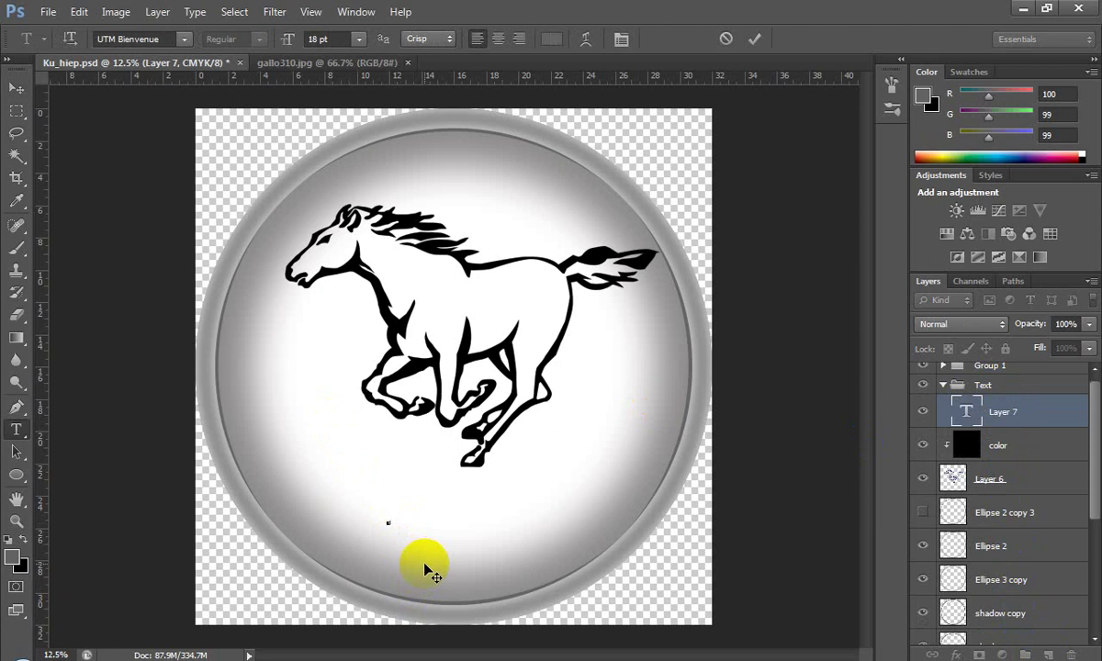
click(358, 39)
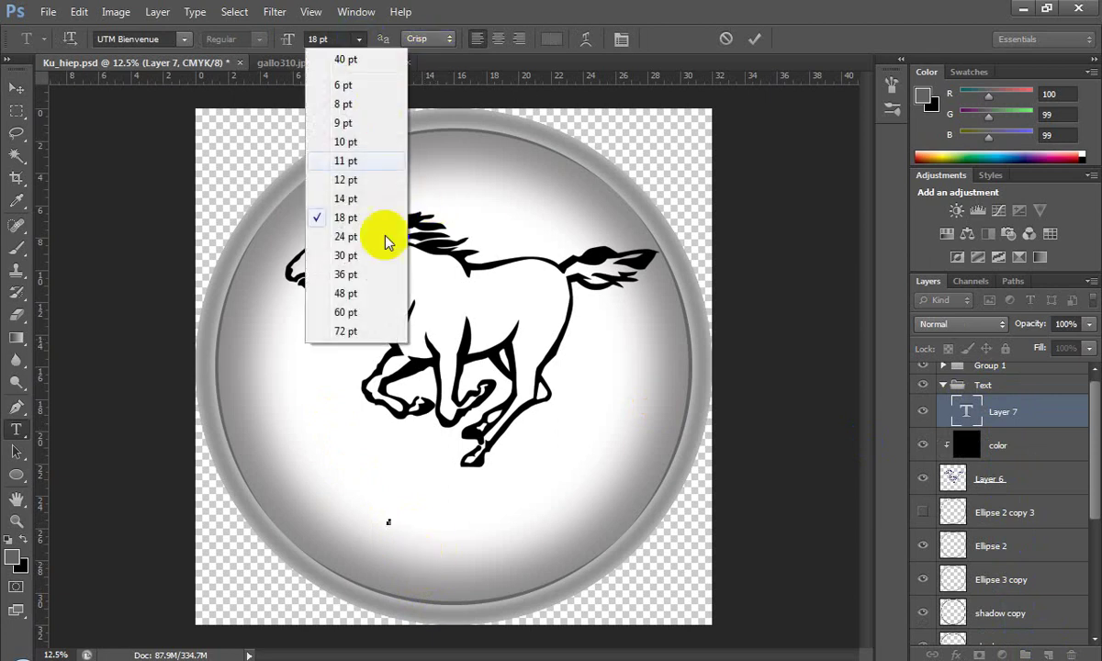
click(345, 332)
text(GALLOPER)
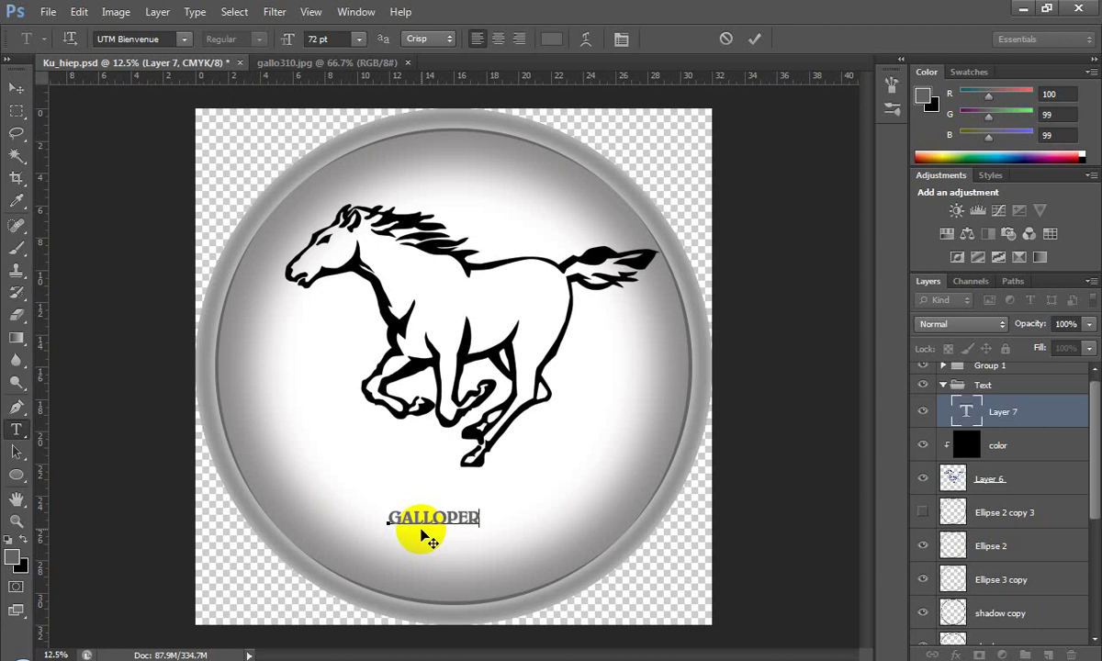
text(11)
Step: Restyle the whole GALLOPER 11 text in UTM Cafeta, resizing it via 200 then 400 pt, and commit
key(ctrl+a)
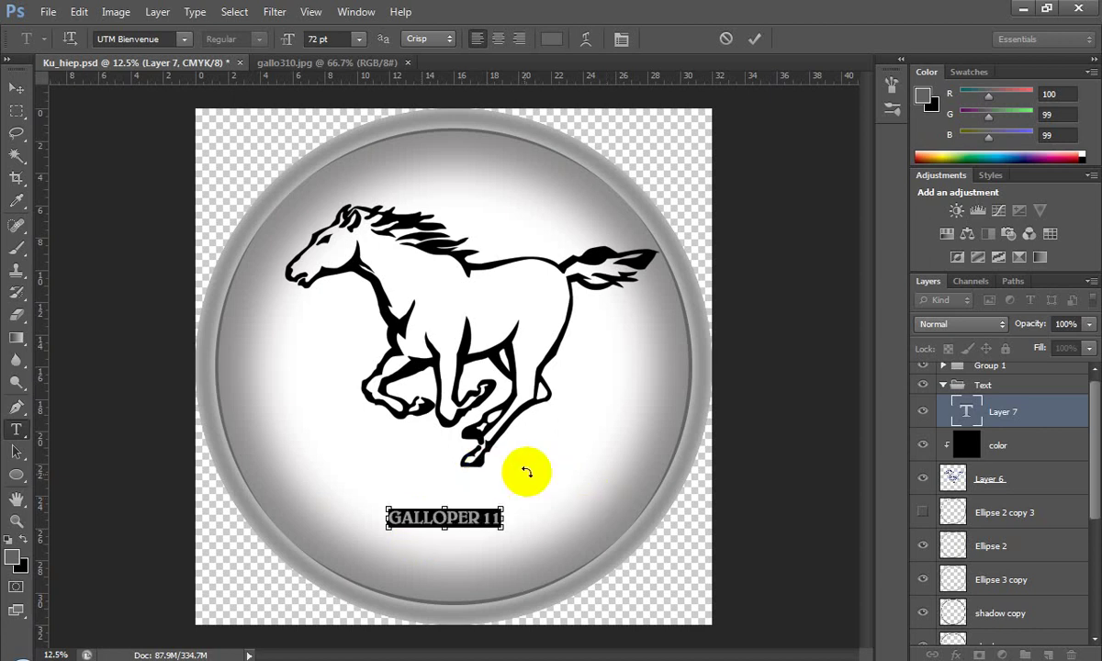
click(184, 40)
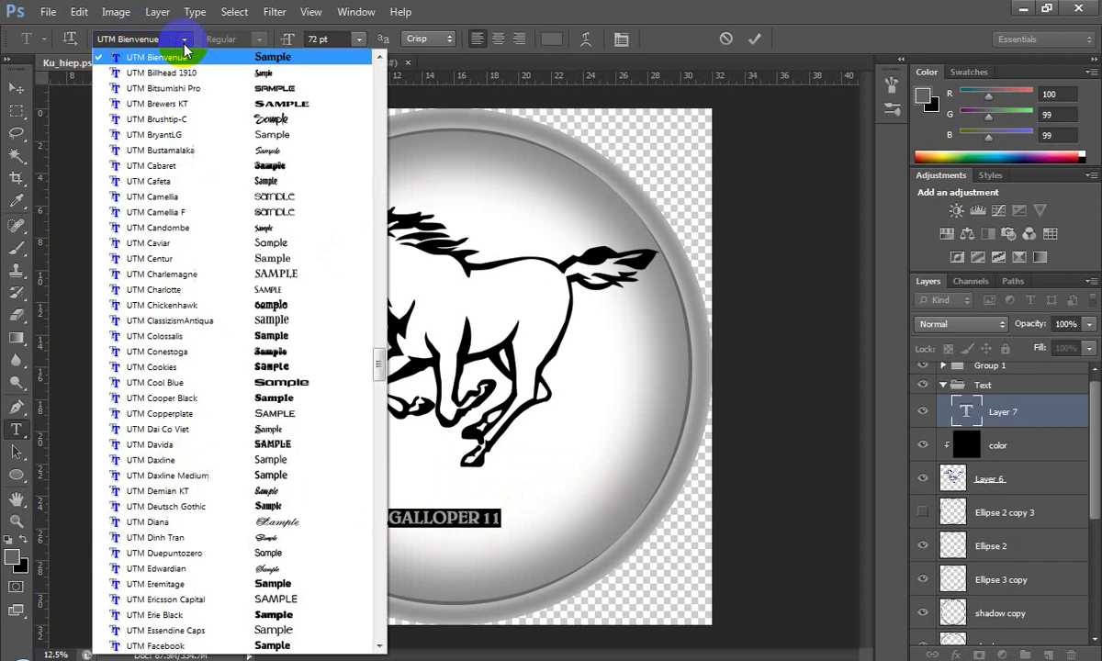
click(204, 181)
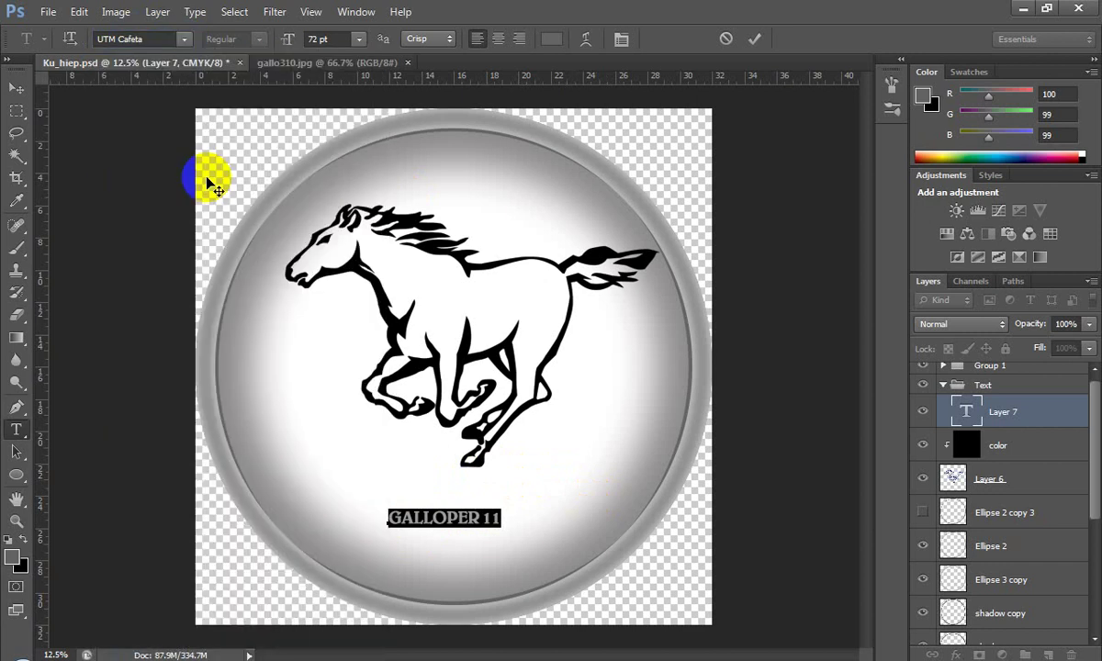
click(358, 39)
click(346, 332)
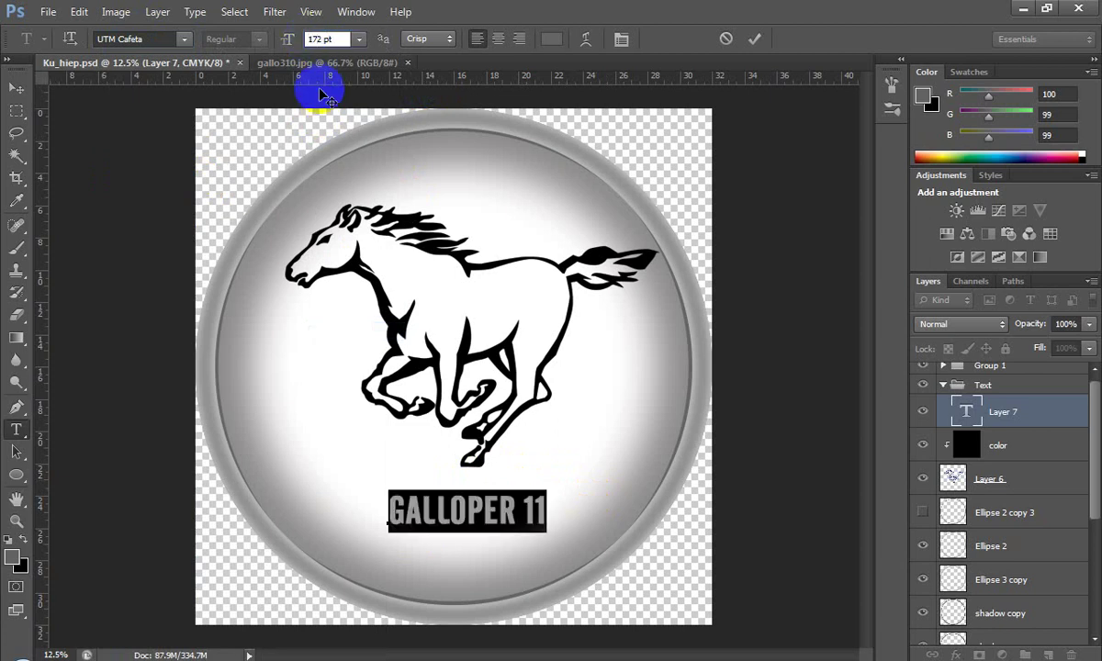
text(200)
key(Return)
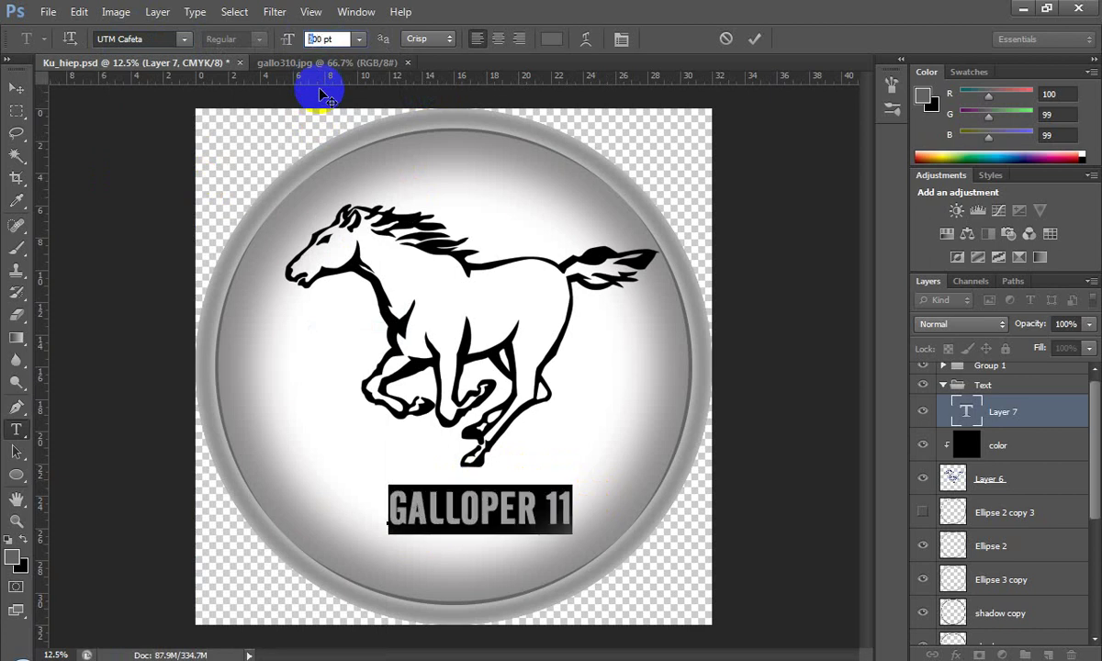
text(400)
key(Return)
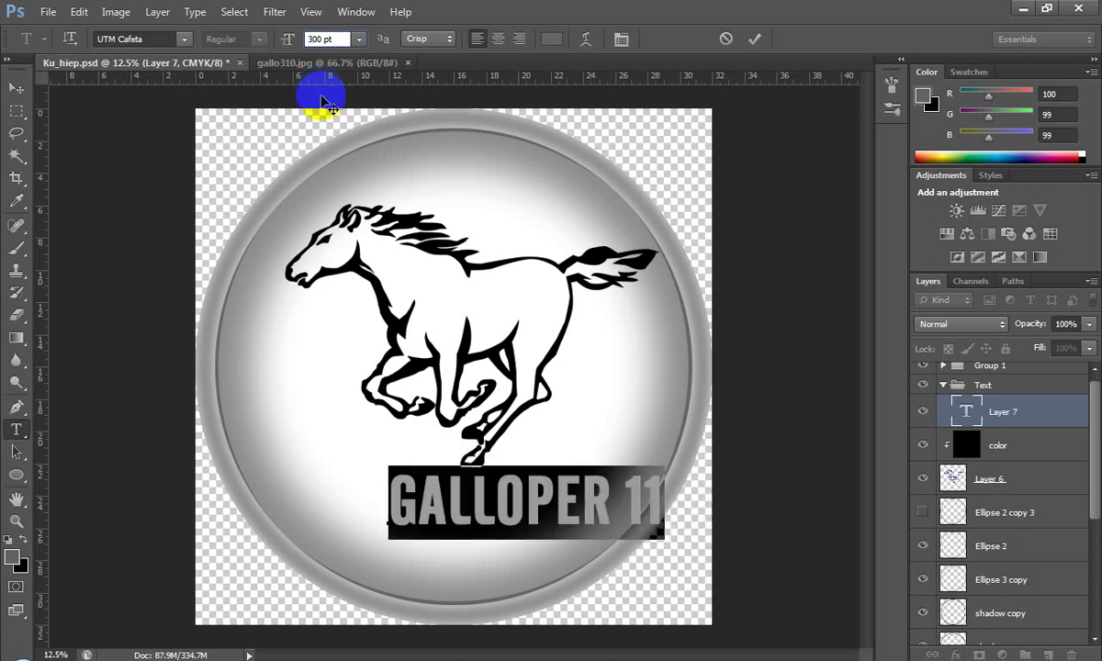
click(16, 87)
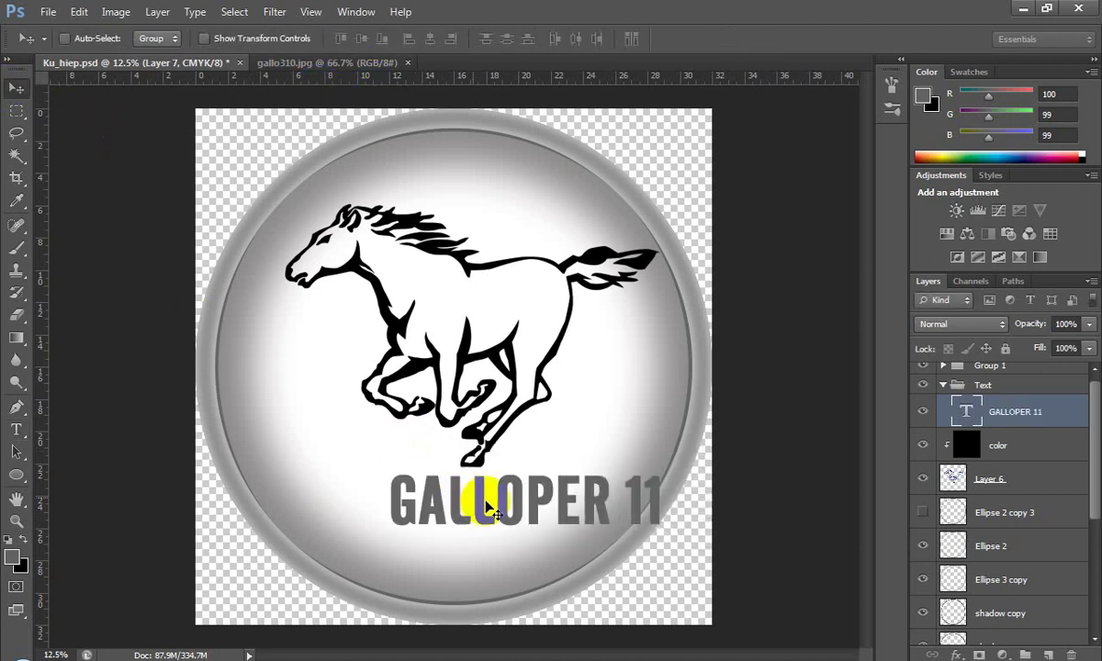
Step: Move the title into place under the horse and change its '11' to 'II'
drag(487, 508, 437, 454)
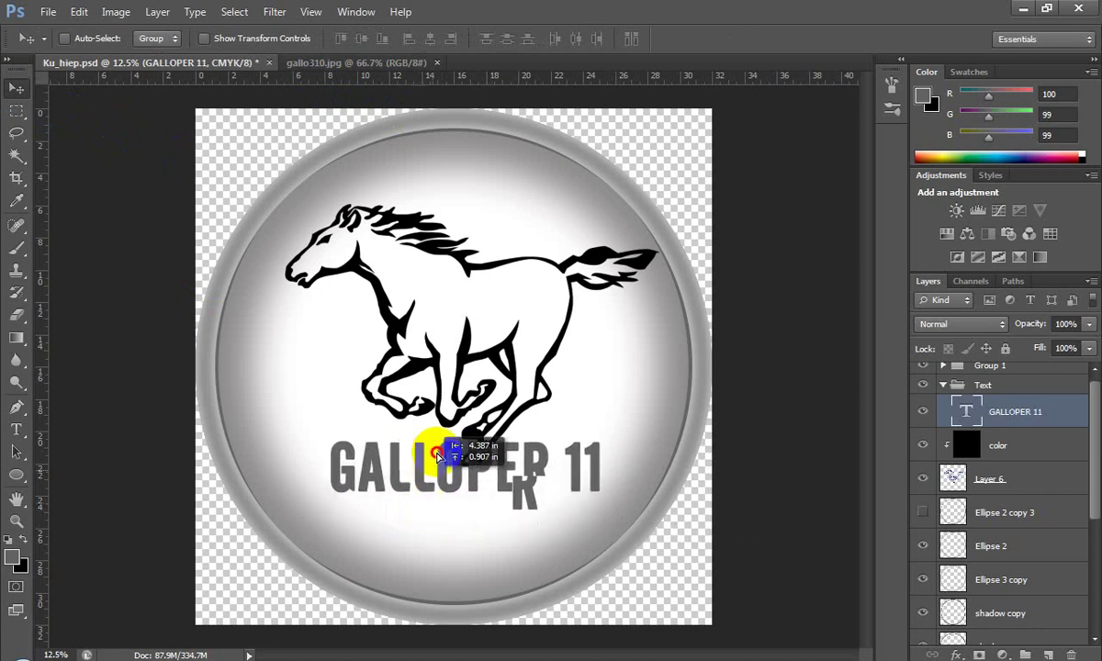
drag(437, 454, 424, 452)
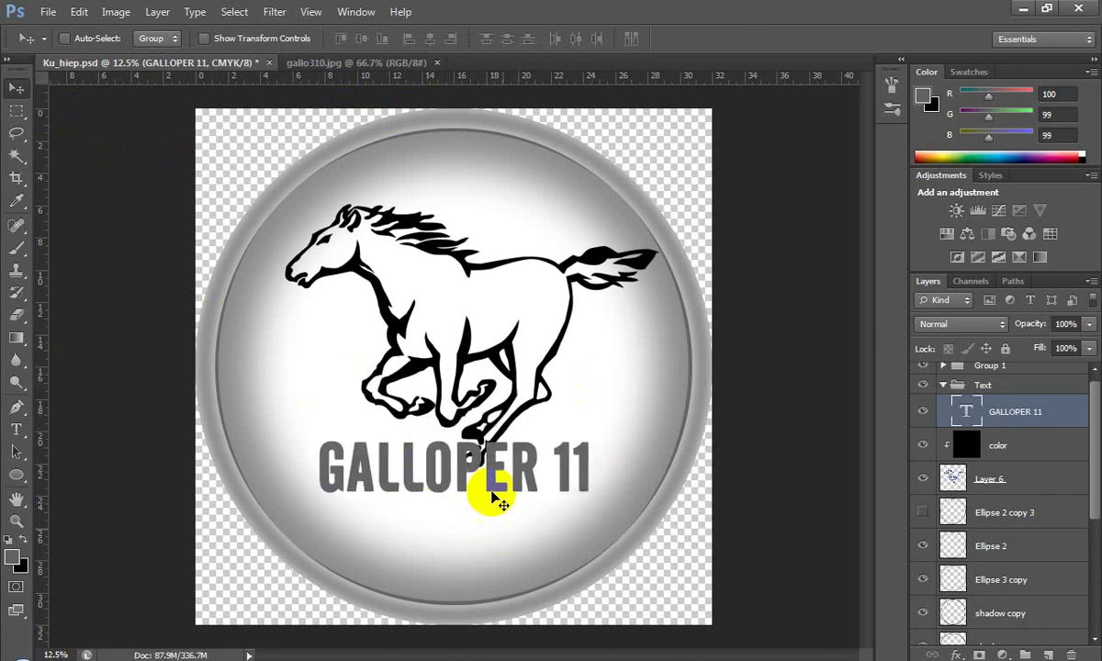
key(t)
double_click(570, 466)
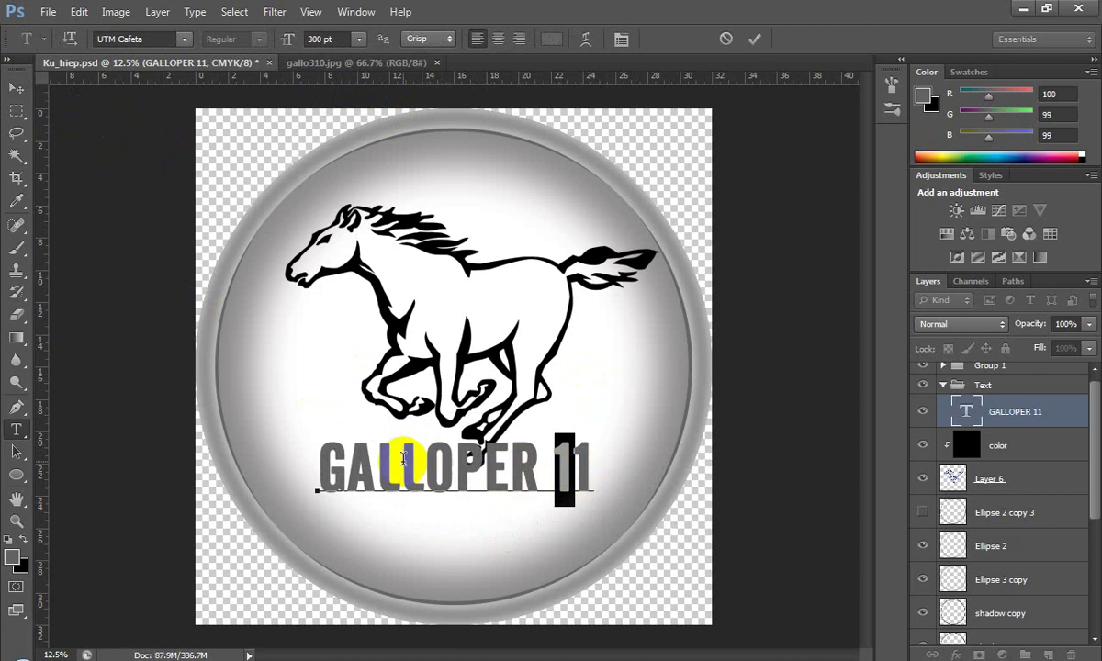
key(shift+Right)
text(ii)
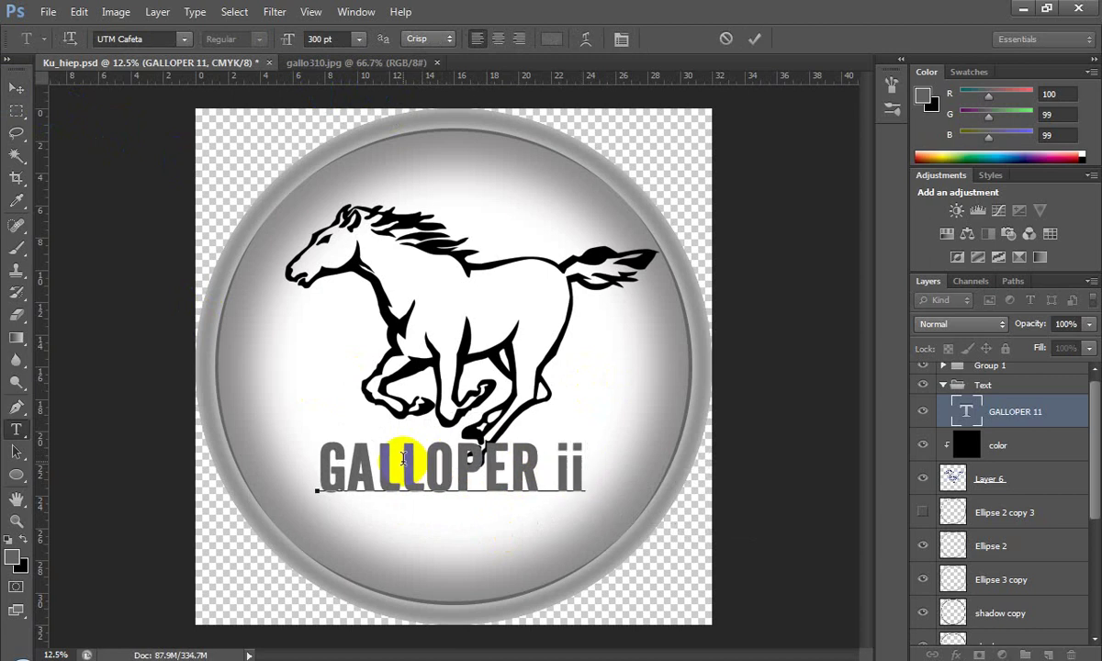
key(Right)
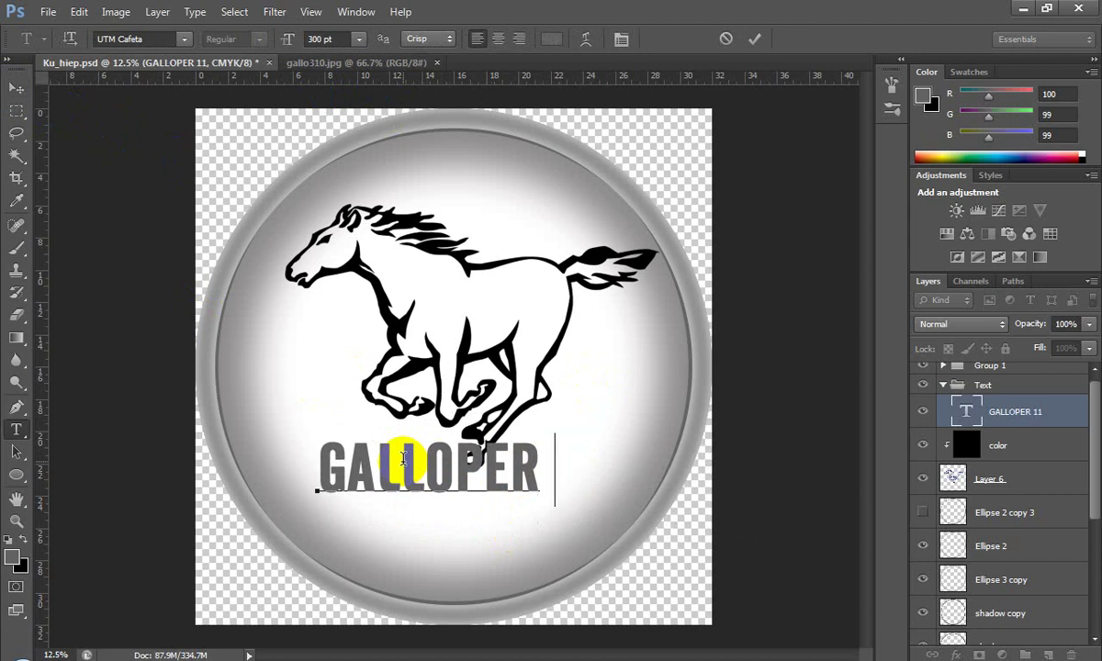
text(O)
key(BackSpace)
text(II)
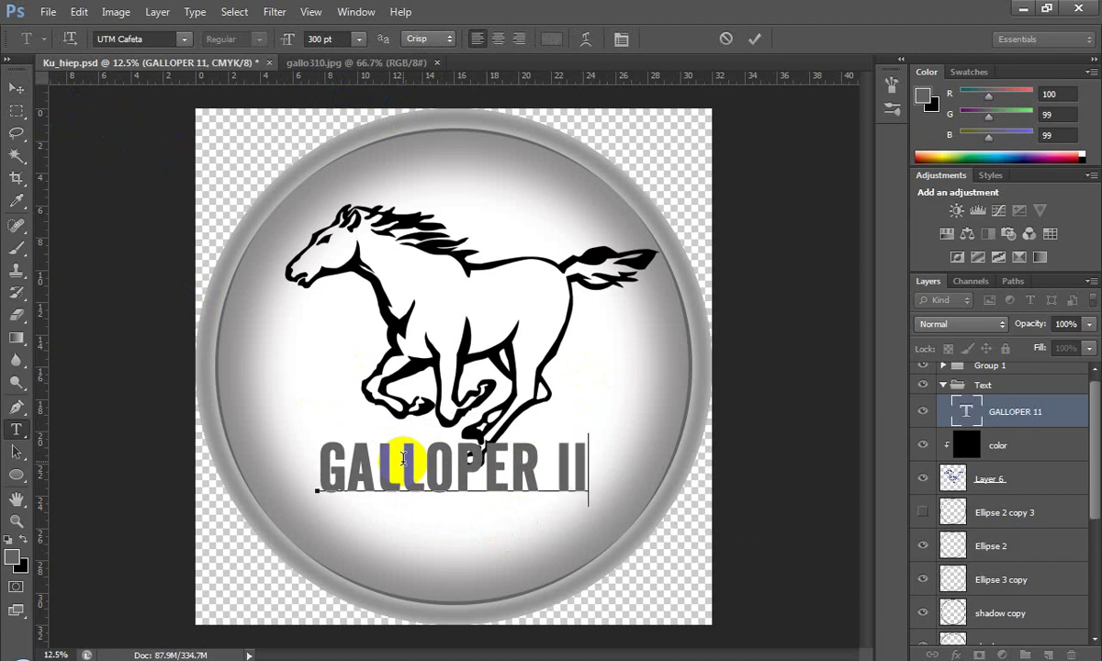
click(1005, 414)
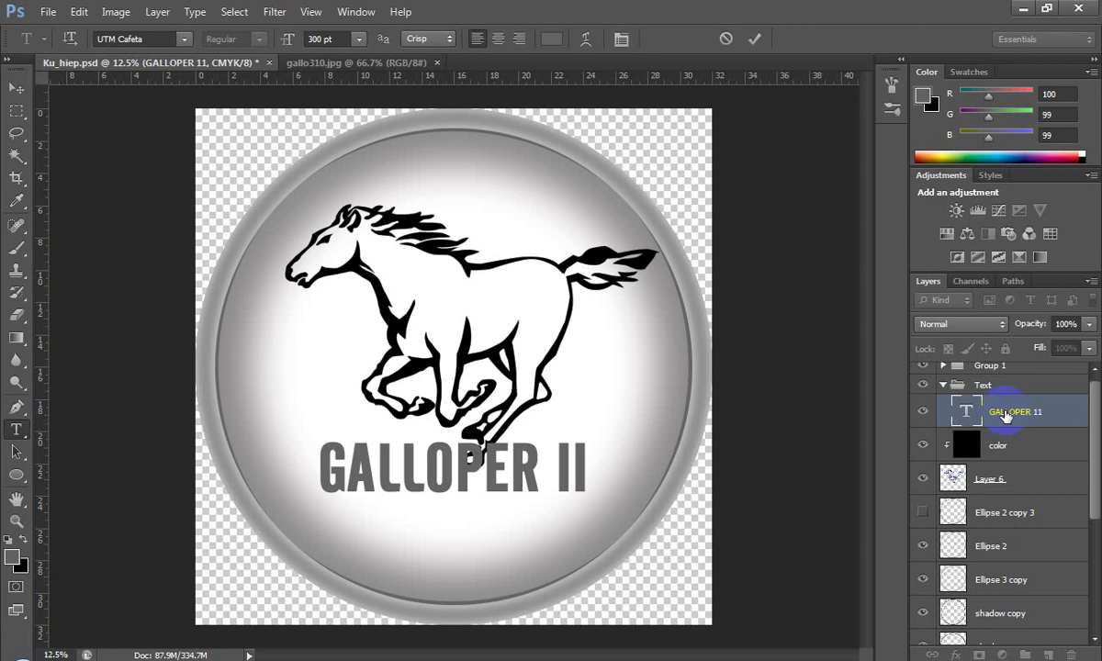
Step: Resize the horse on Layer 6 to about 88%
key(v)
click(936, 471)
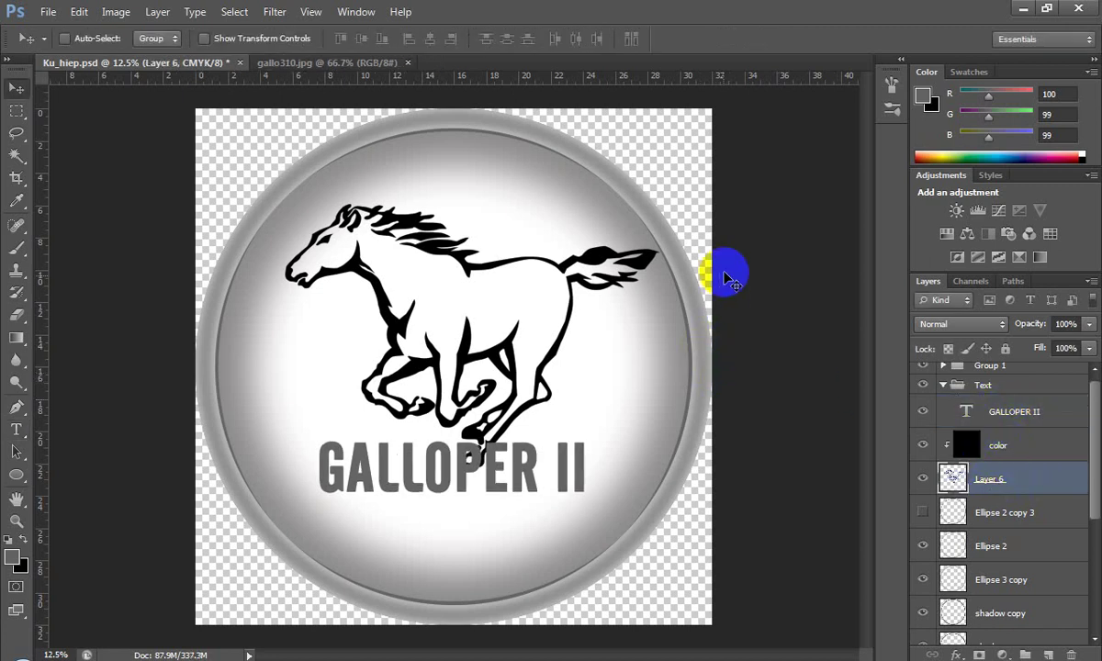
key(ctrl+t)
drag(658, 467, 636, 453)
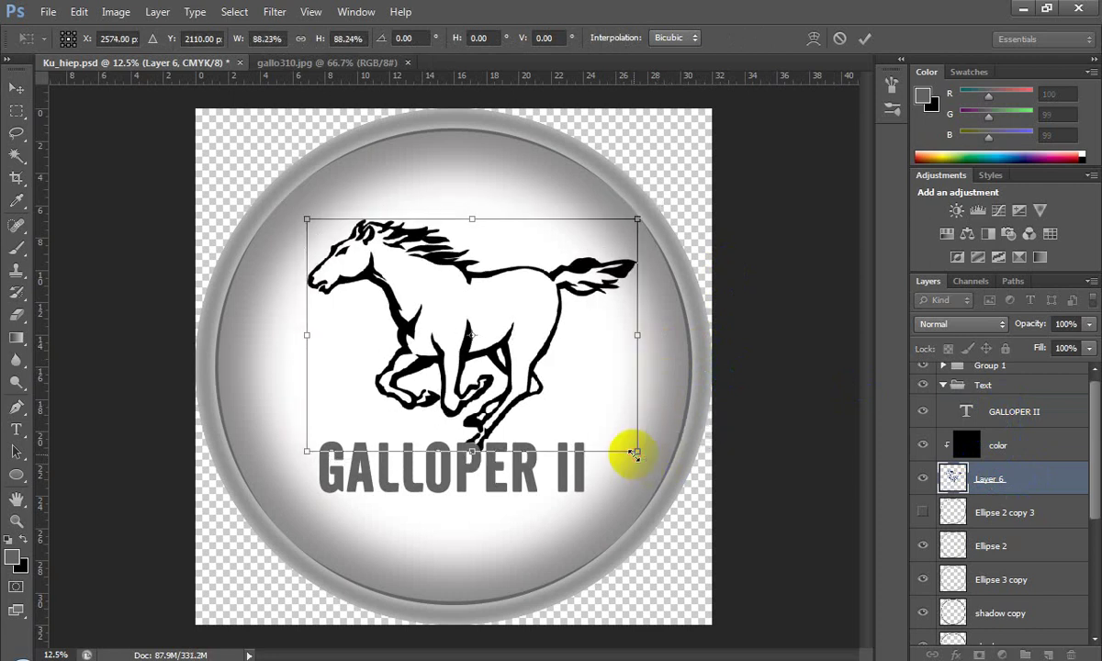
key(Return)
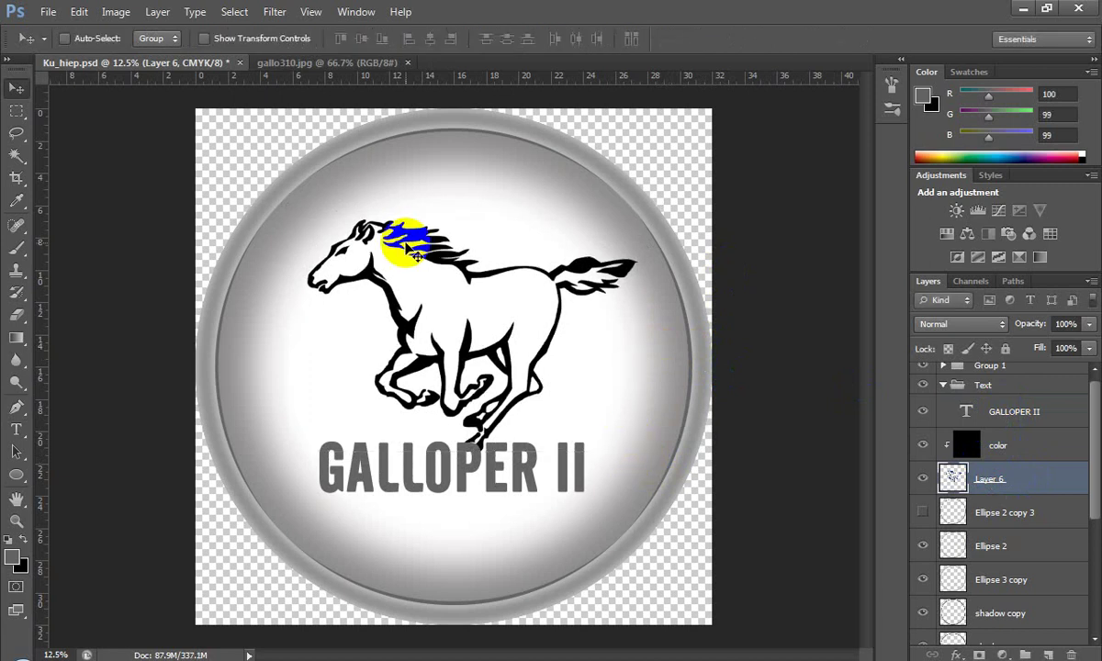
Step: Centre the horse horizontally on the canvas and nudge it up three steps
key(ctrl+a)
drag(415, 255, 285, 92)
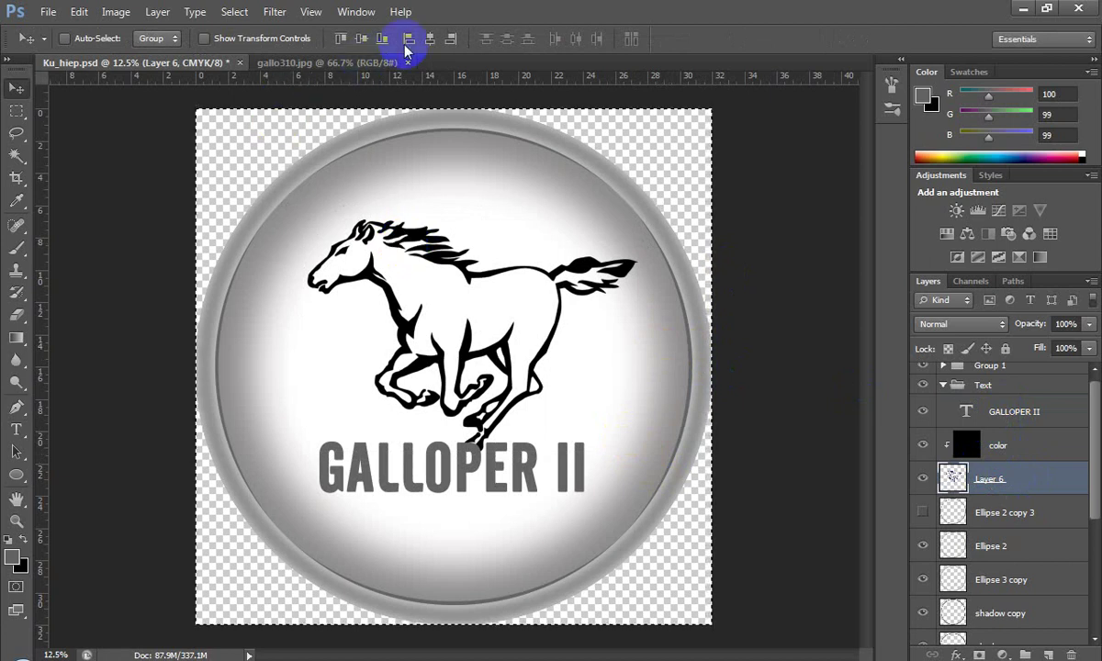
click(428, 42)
key(ctrl+d)
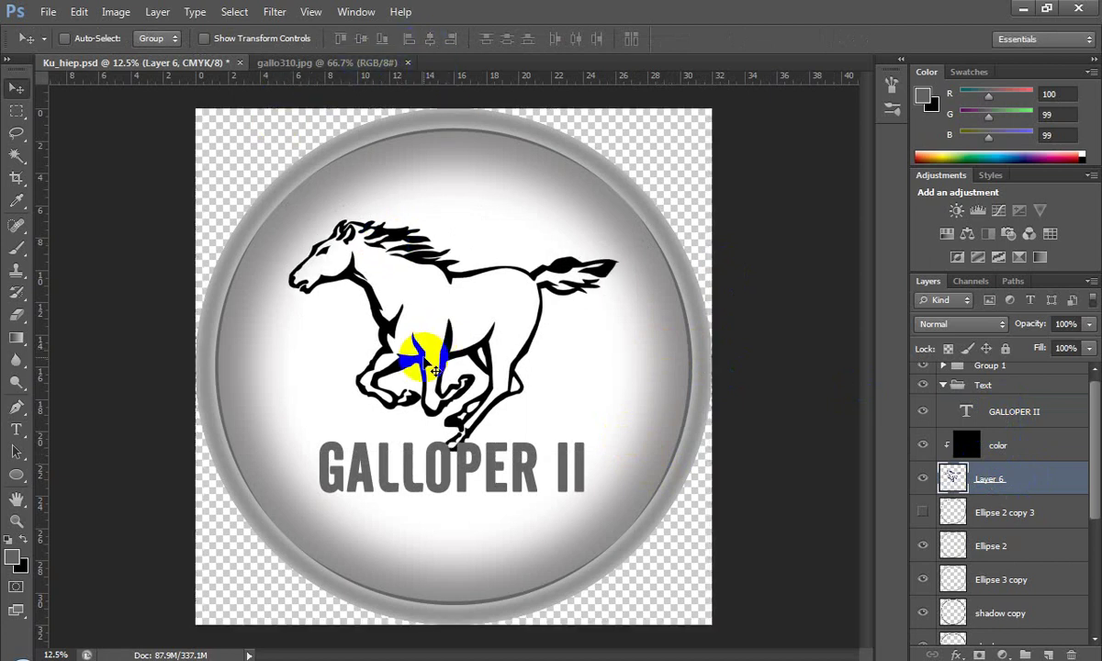
drag(463, 340, 475, 347)
right_click(475, 346)
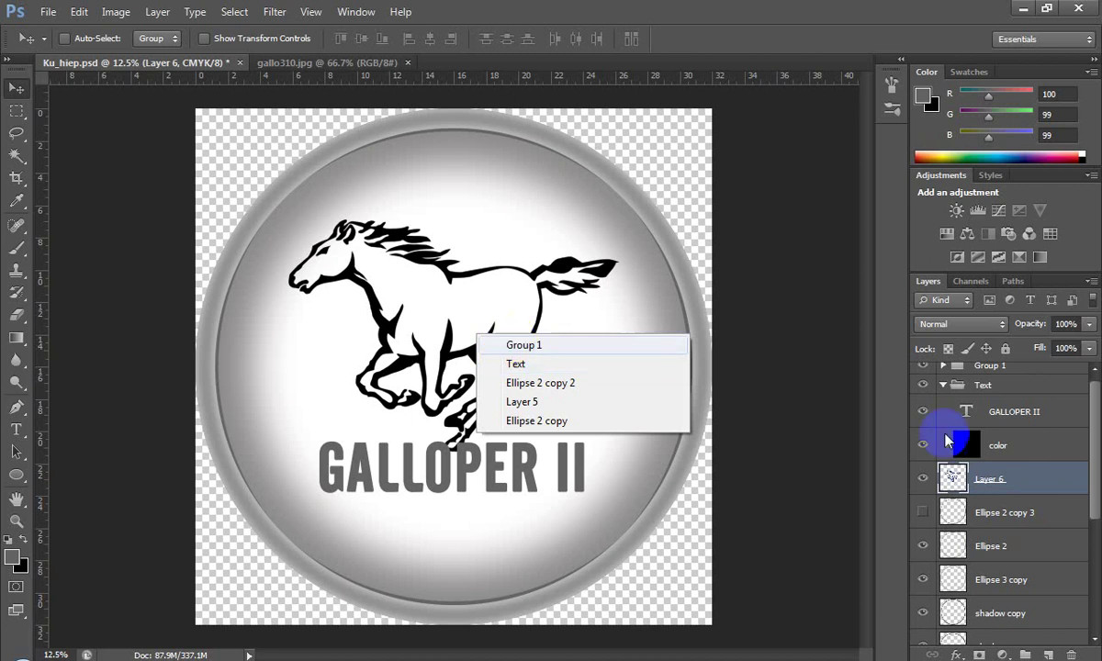
click(1022, 475)
key(shift+Up)
key(shift+Up)
key(shift+Up)
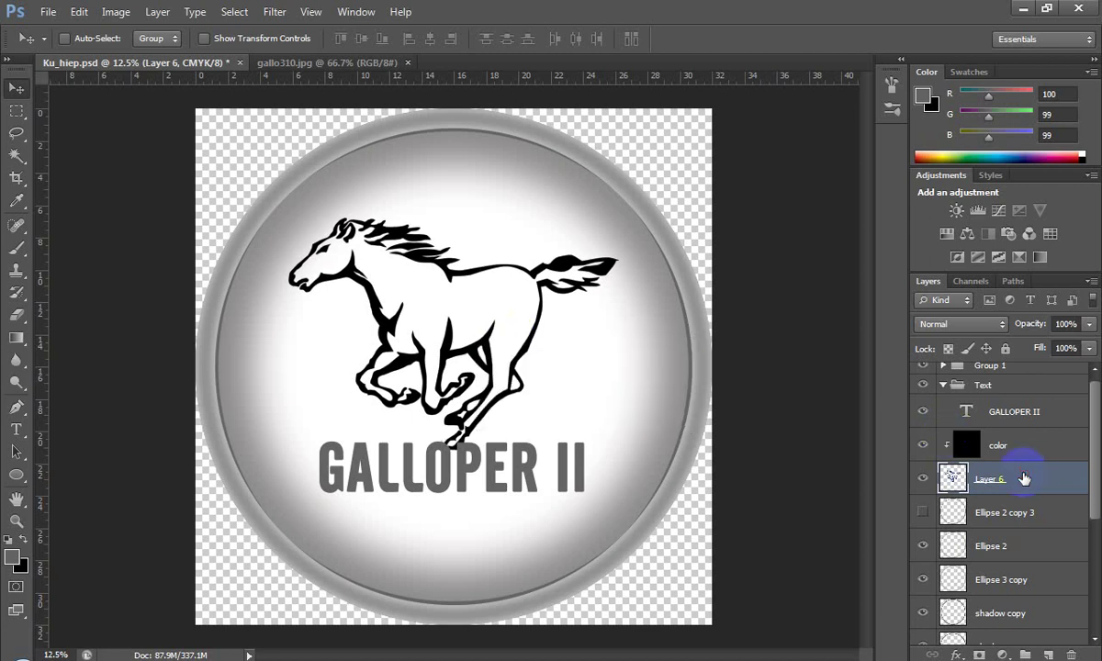
key(shift+Up)
key(shift+Up)
key(shift+Up)
key(shift+Up)
key(shift+Up)
key(shift+Up)
key(shift+Up)
key(shift+Up)
key(shift+Up)
key(shift+Up)
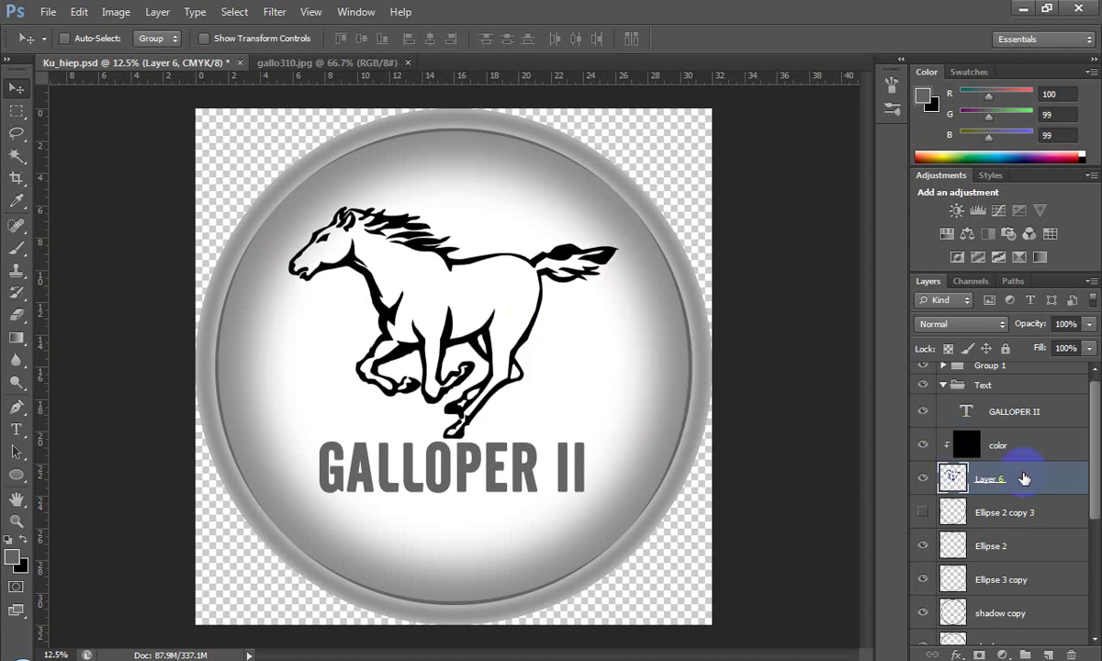
key(shift+Up)
Step: Enlarge the GALLOPER II title to about 103%
right_click(467, 468)
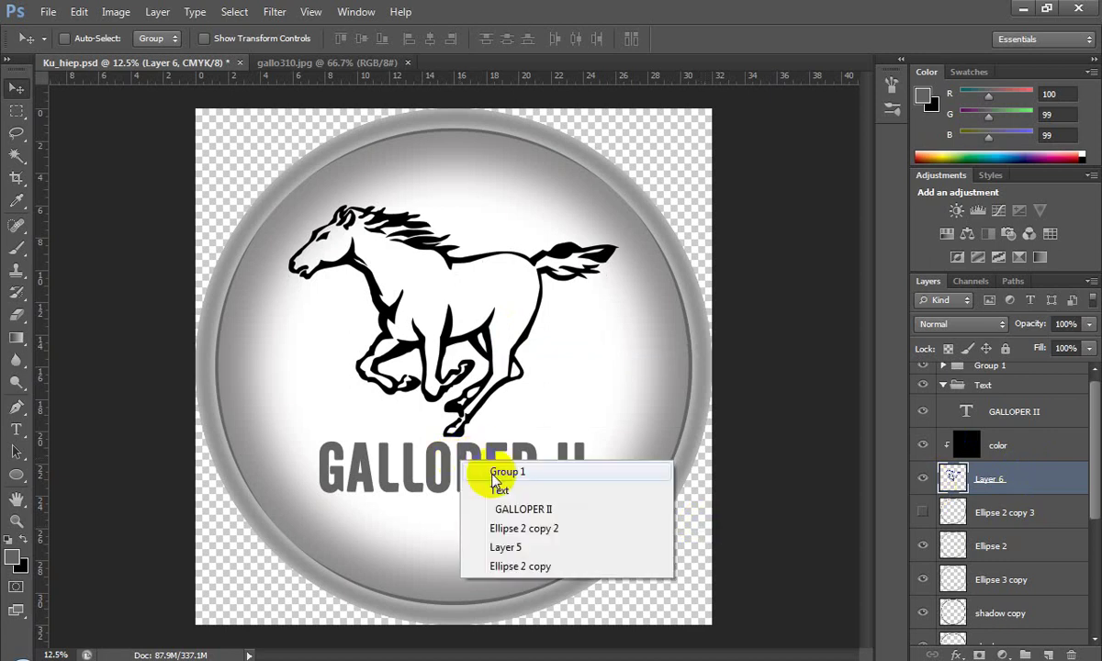
click(503, 510)
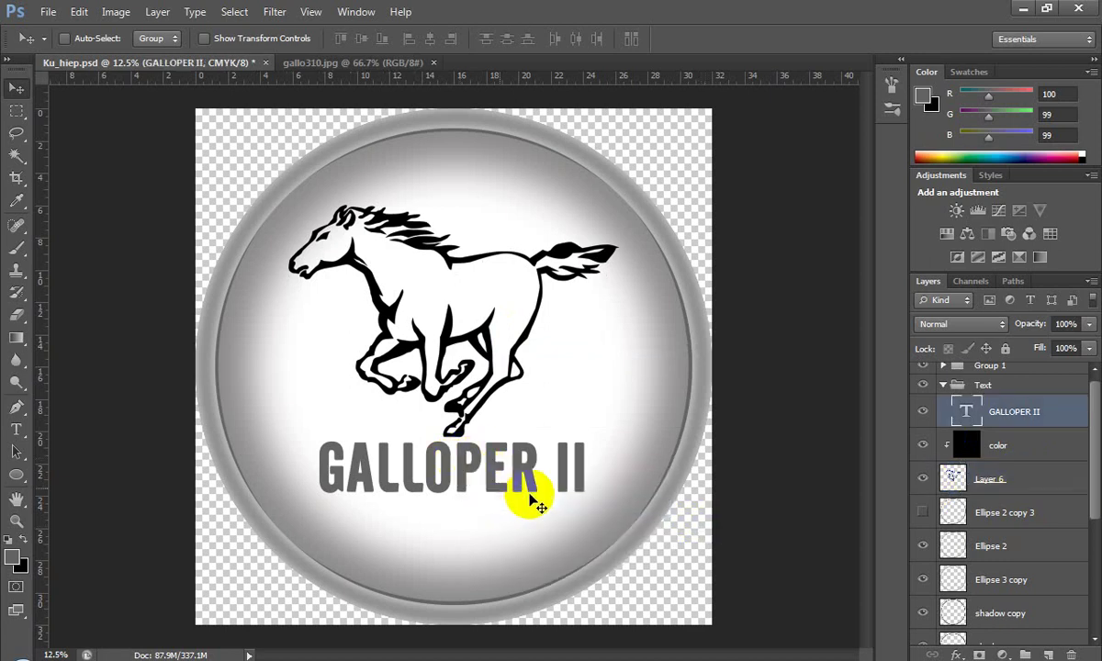
key(ctrl+t)
drag(590, 432, 598, 429)
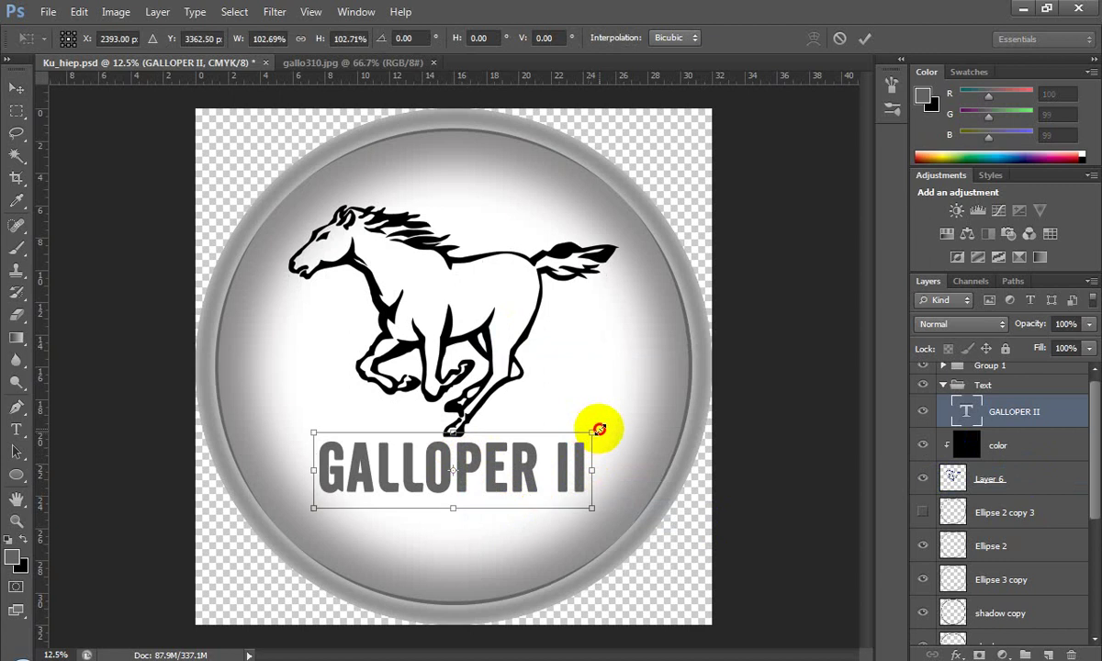
key(Return)
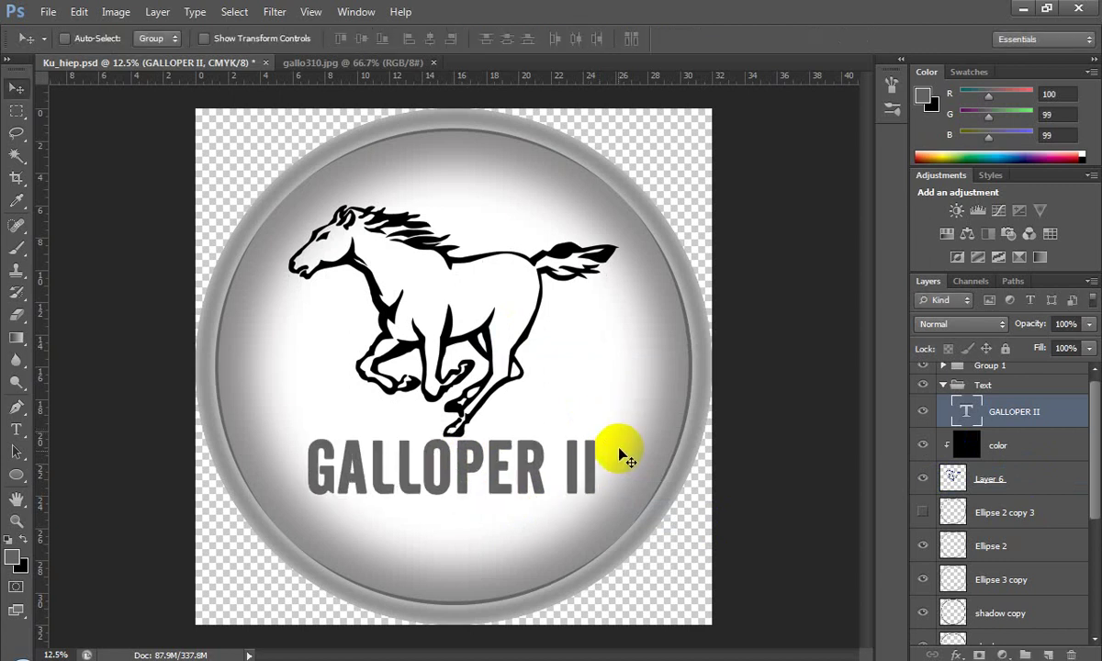
Step: Centre the title horizontally on the canvas and reselect the GALLOPER II text layer
key(ctrl+a)
click(430, 39)
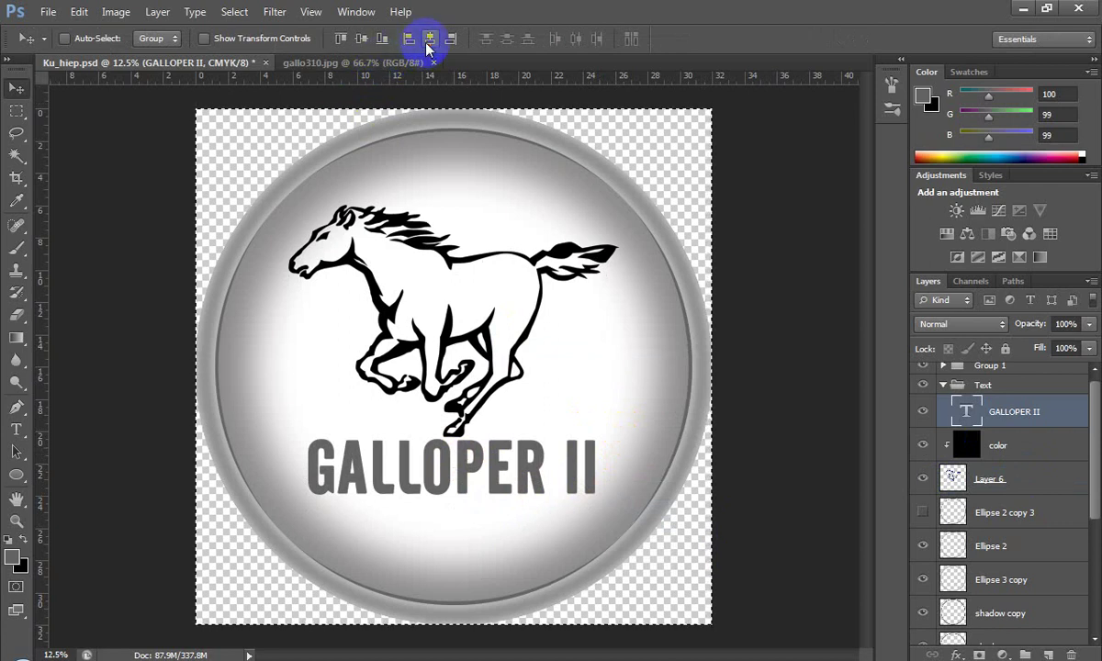
key(ctrl+d)
right_click(459, 482)
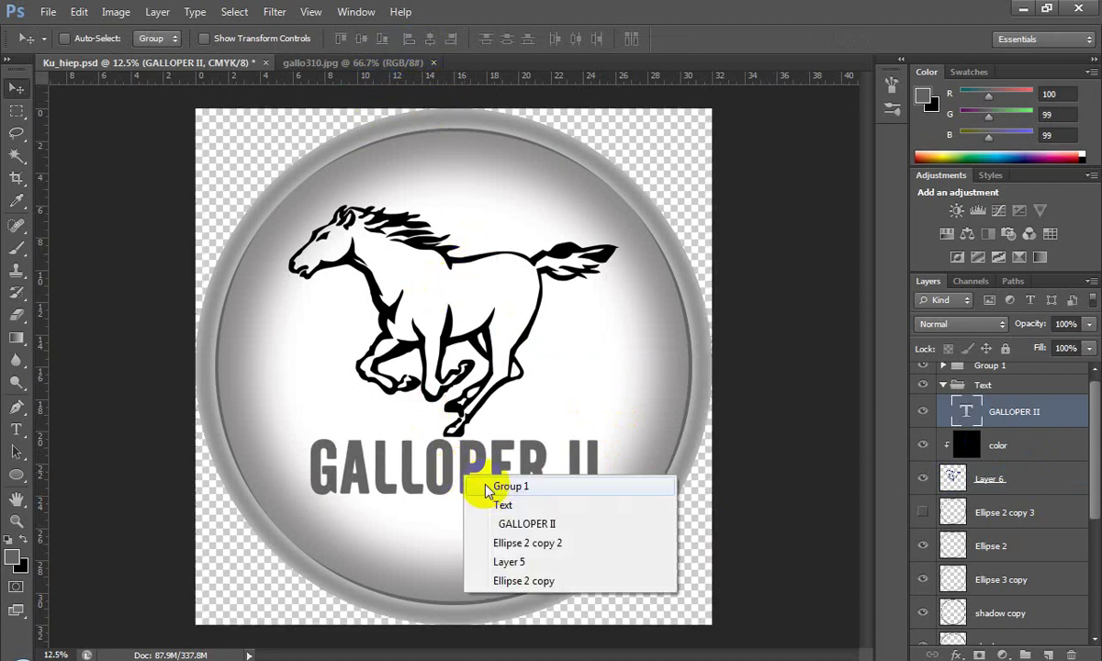
click(446, 521)
key(t)
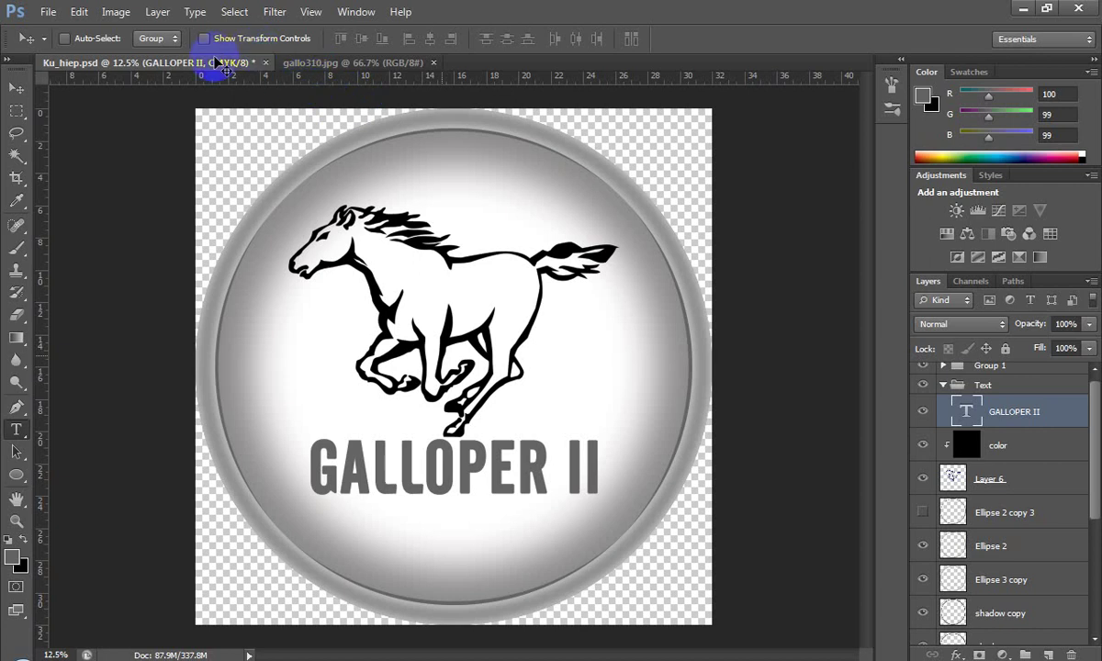
Step: Try the title in UTM Centur, UTM Cooper Black and UTM Duepuntozero fonts
click(184, 39)
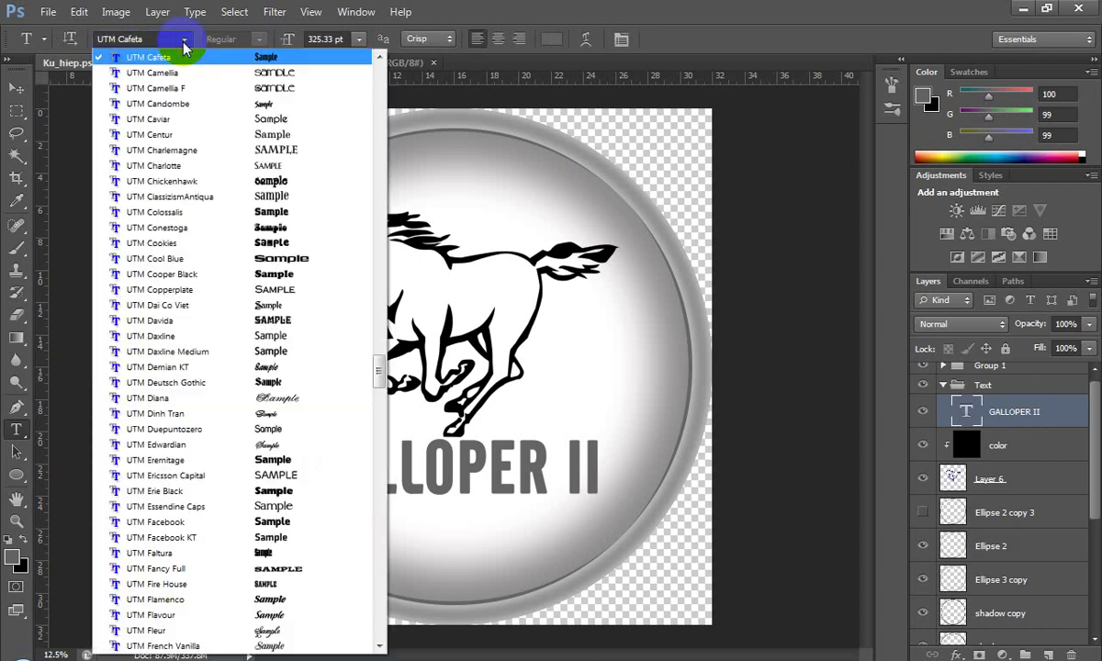
click(230, 135)
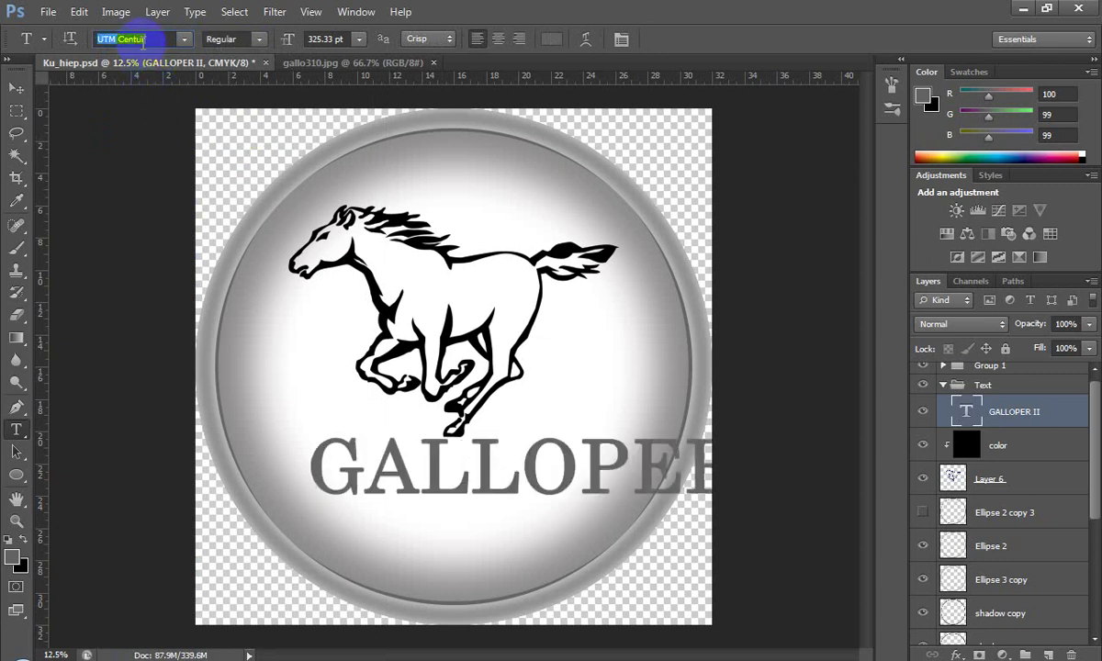
scroll(140, 41, down, 1)
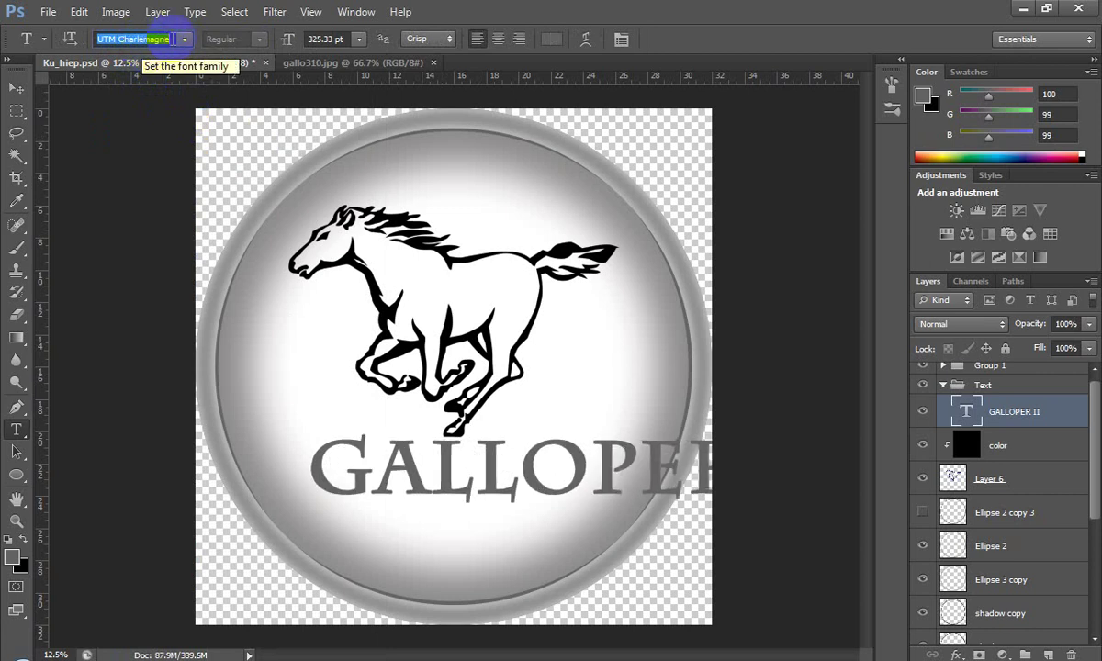
click(183, 39)
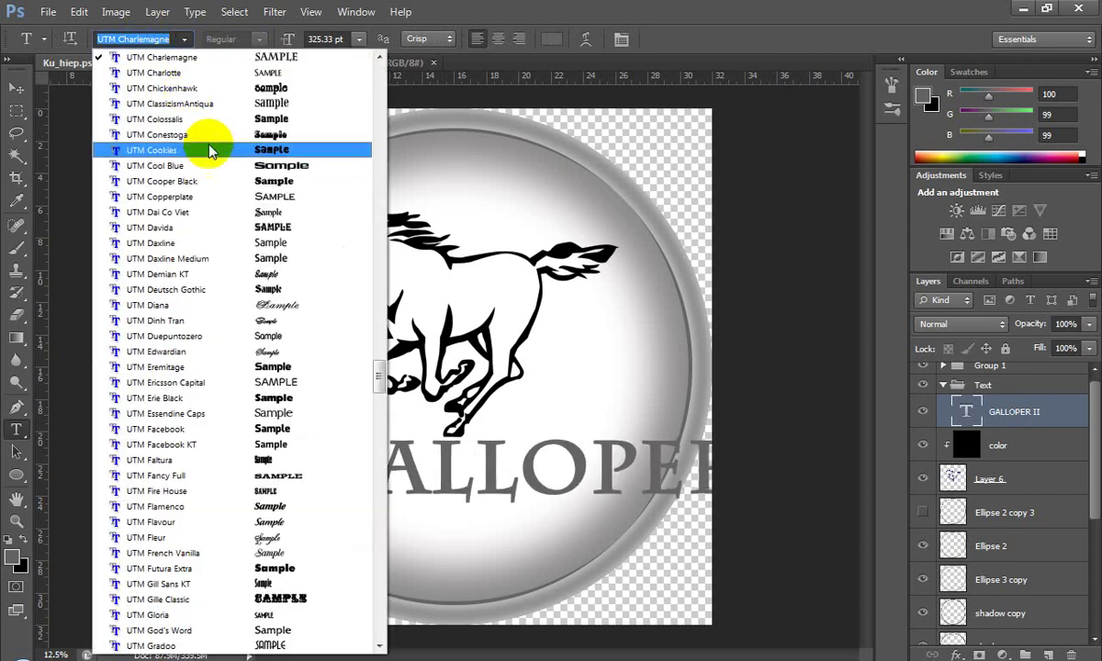
click(217, 180)
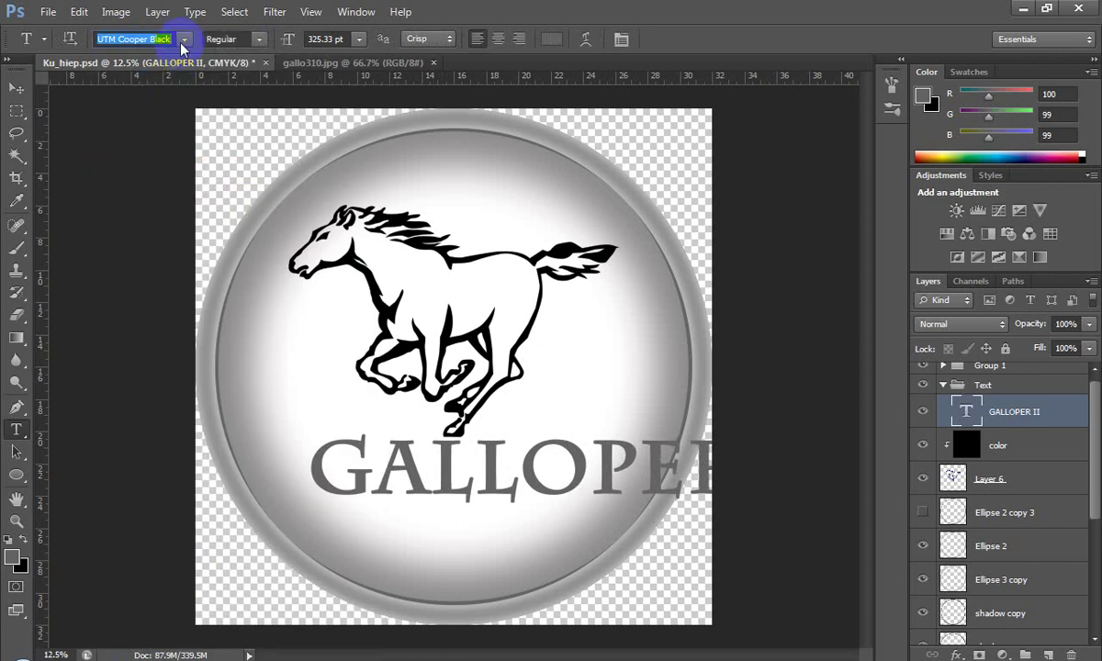
click(183, 42)
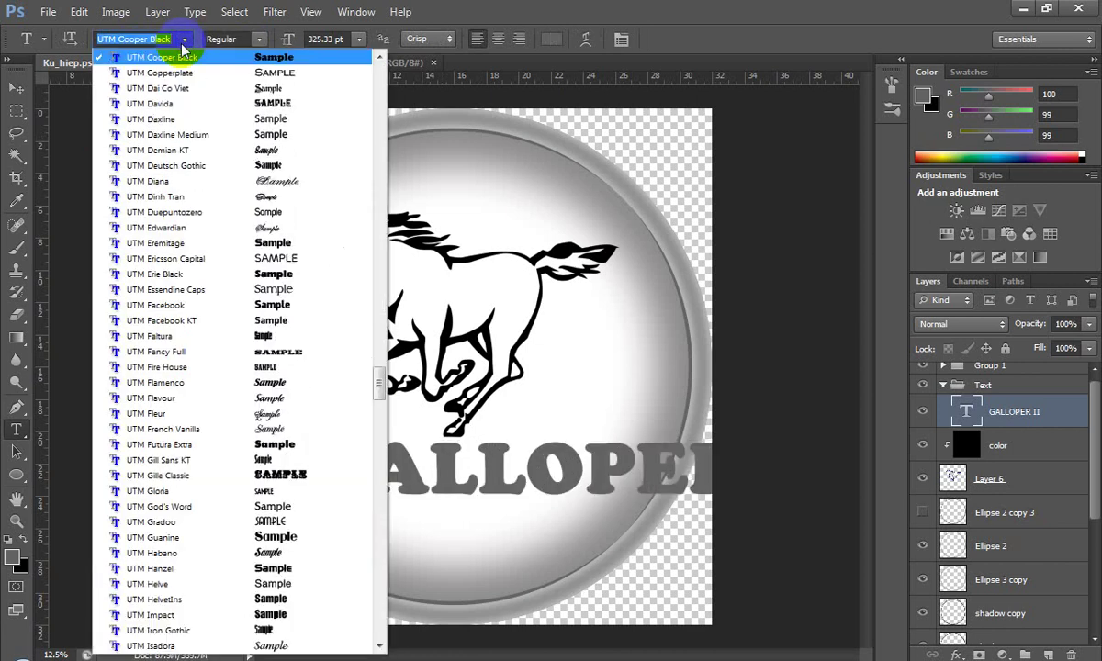
click(205, 212)
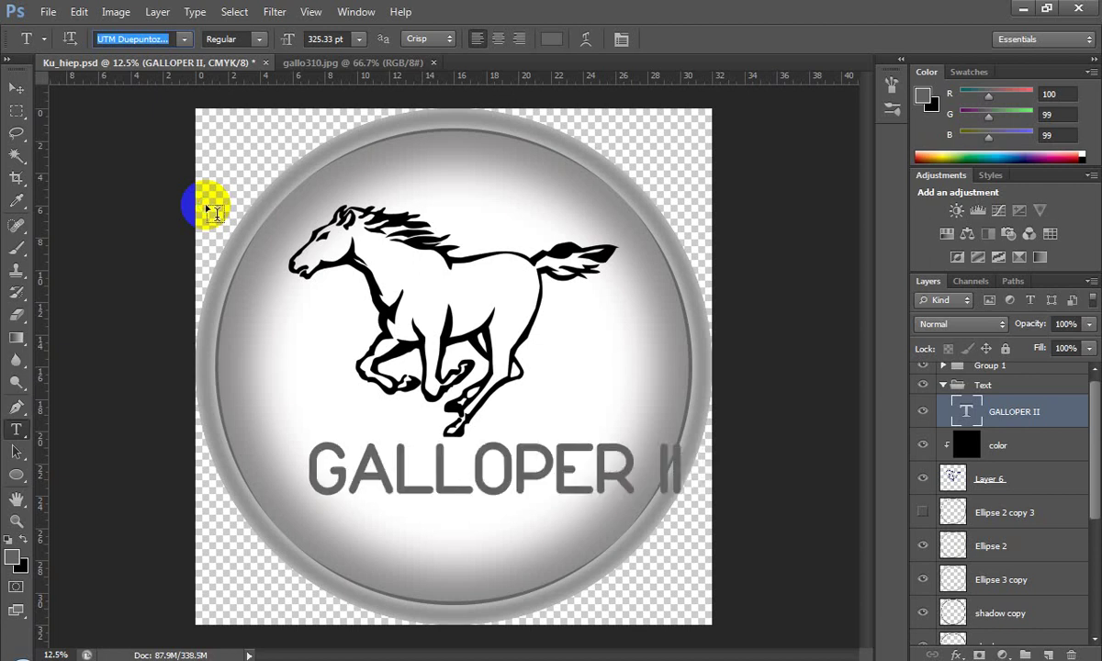
text(Vani)
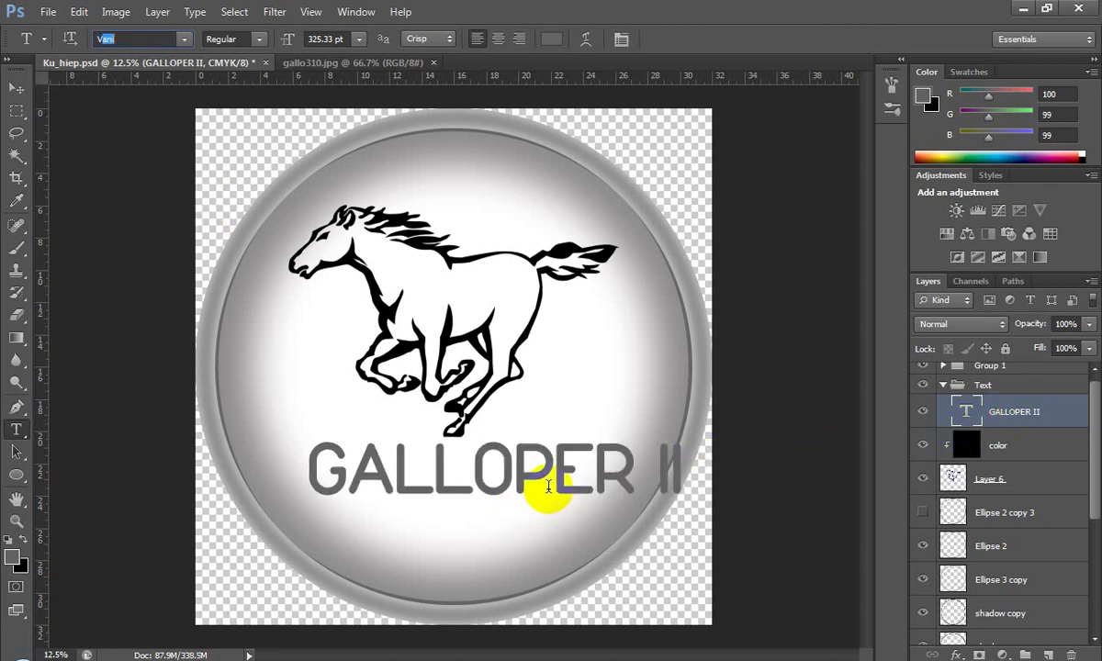
click(18, 90)
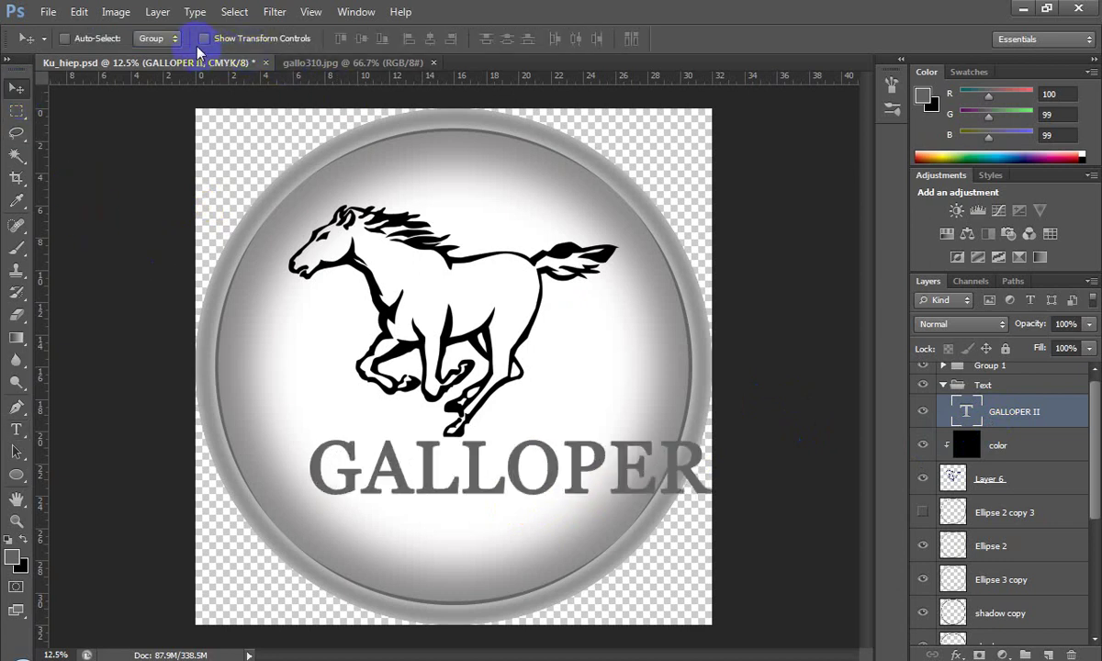
Step: Set the GALLOPER II title in UTM Amherst at 200 pt
key(t)
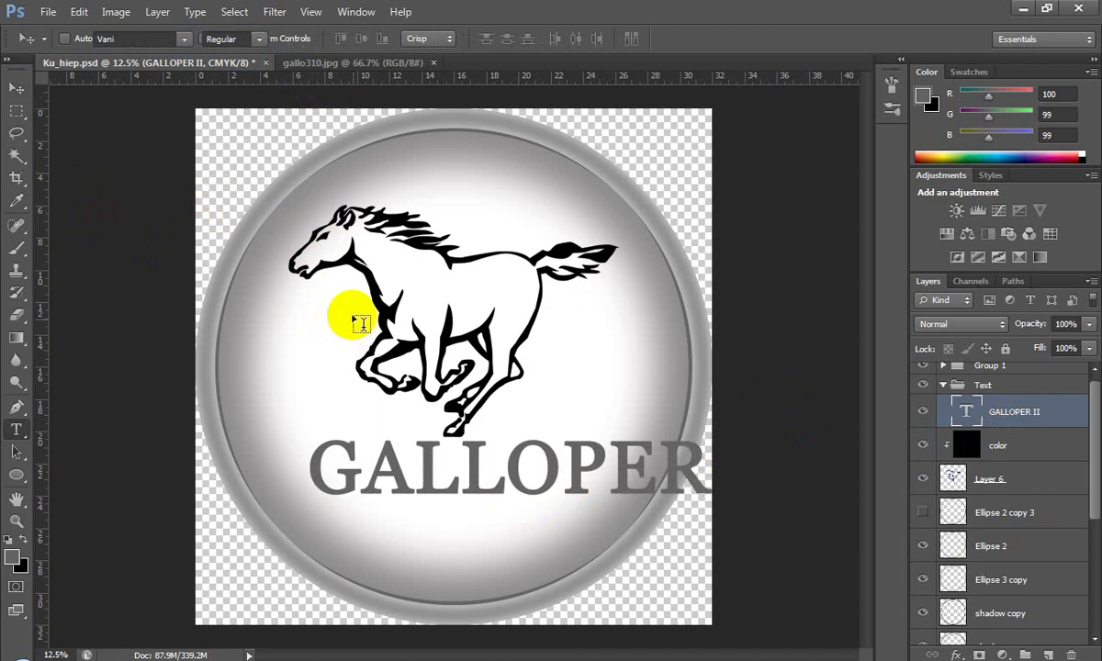
click(237, 119)
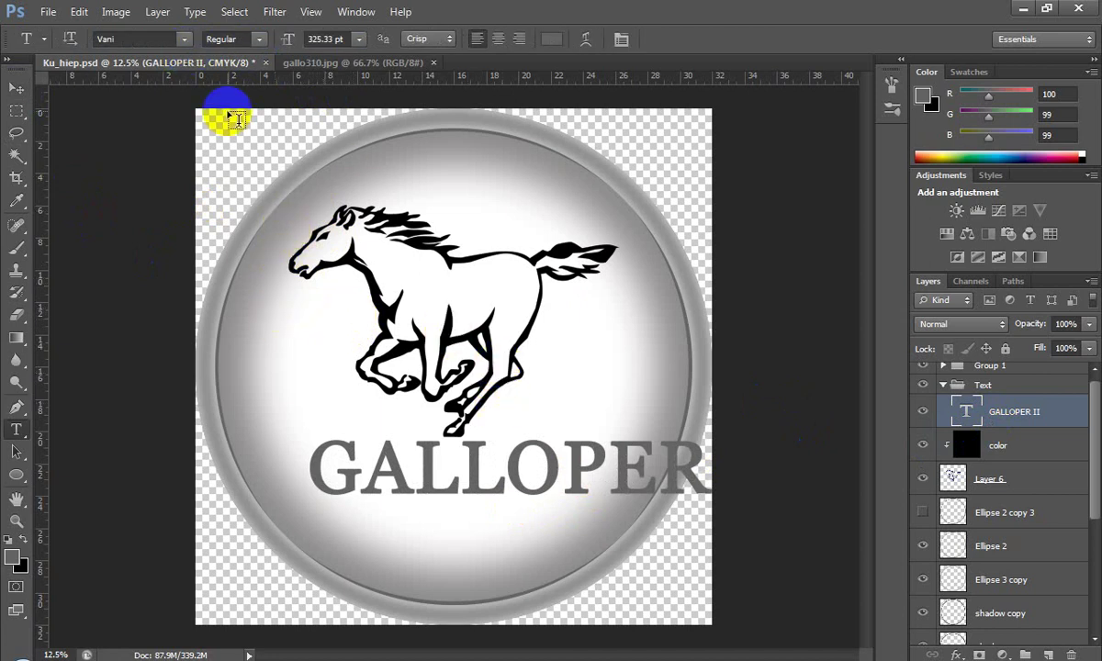
click(184, 36)
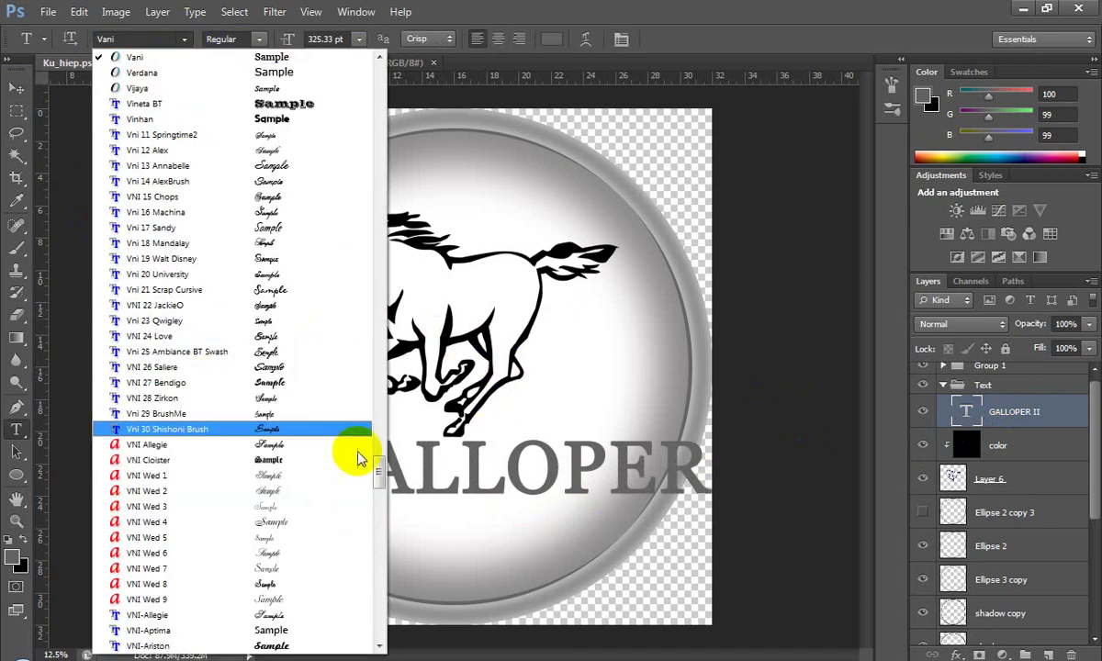
drag(378, 473, 386, 349)
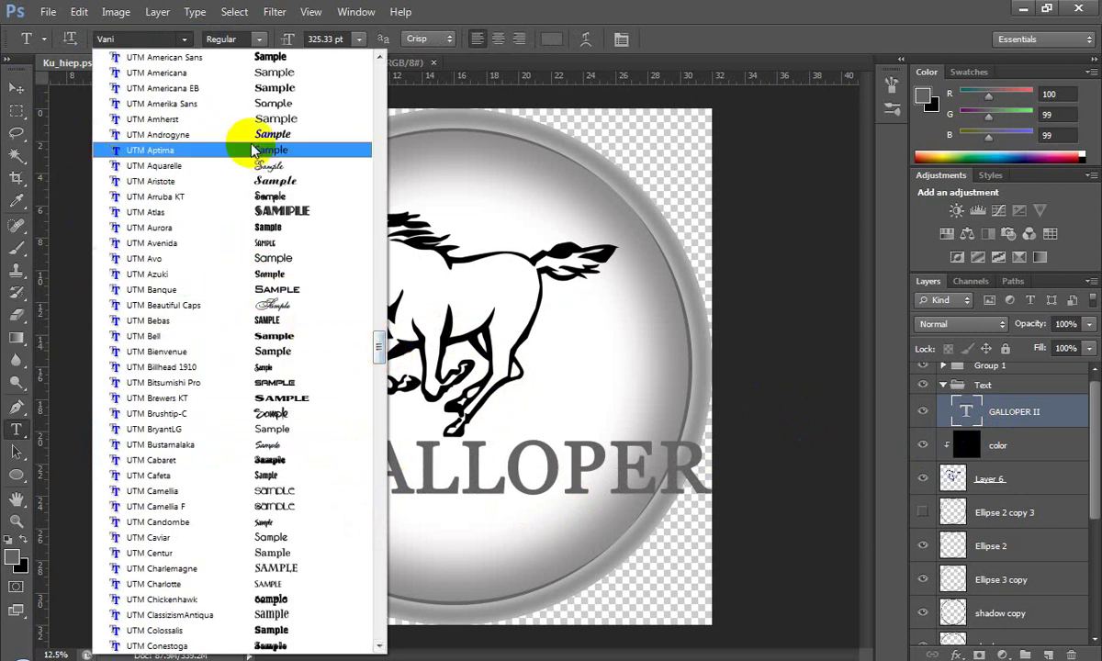
click(263, 124)
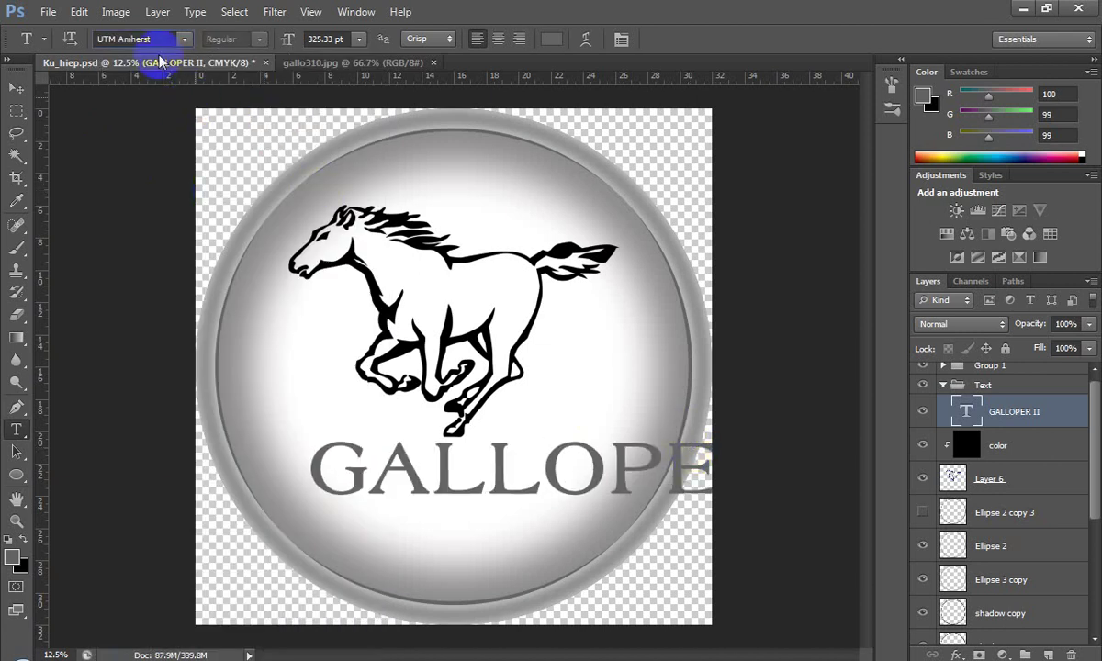
click(323, 40)
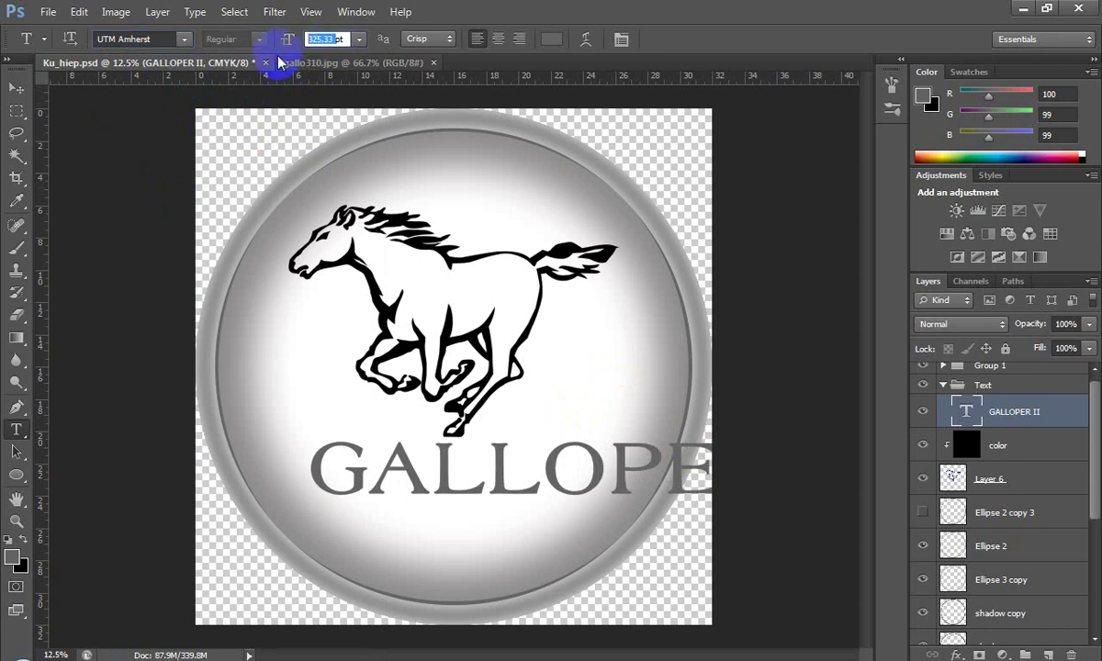
text(200)
key(Return)
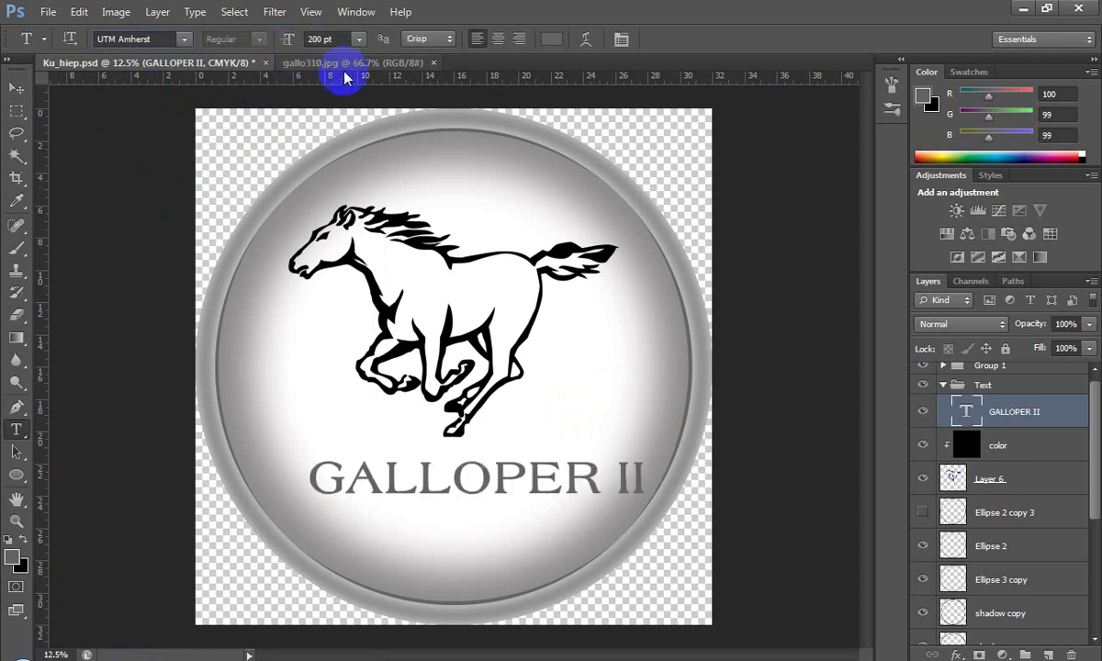
Step: Shift the GALLOPER II text up and left, then align it to the canvas's horizontal centre
click(17, 88)
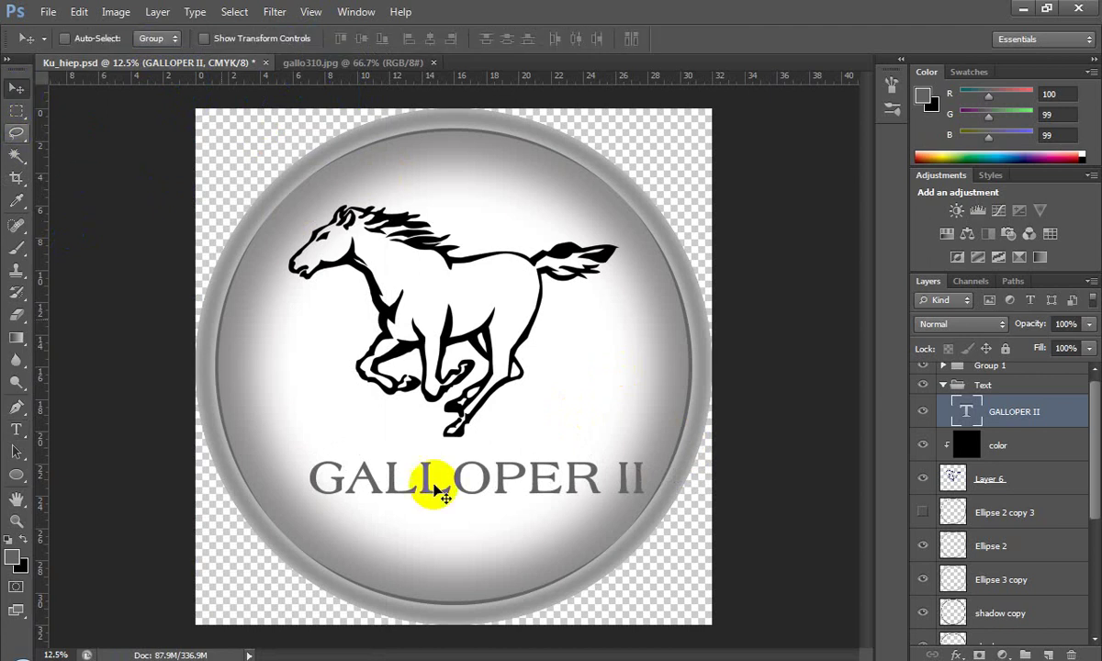
drag(479, 484, 464, 466)
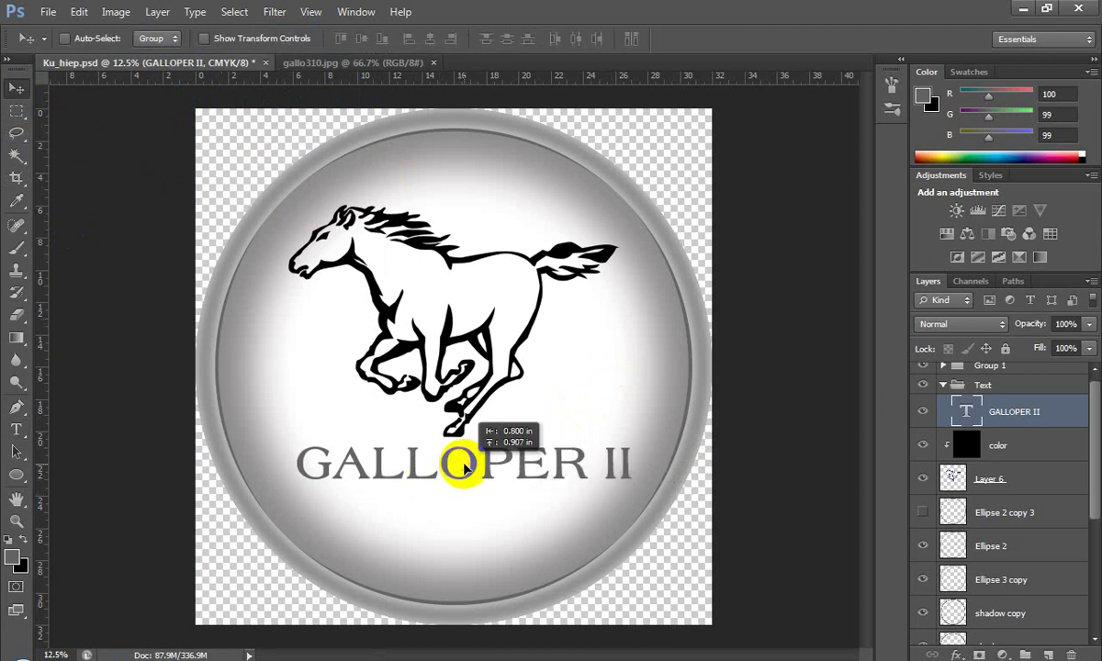
key(ctrl+a)
click(428, 38)
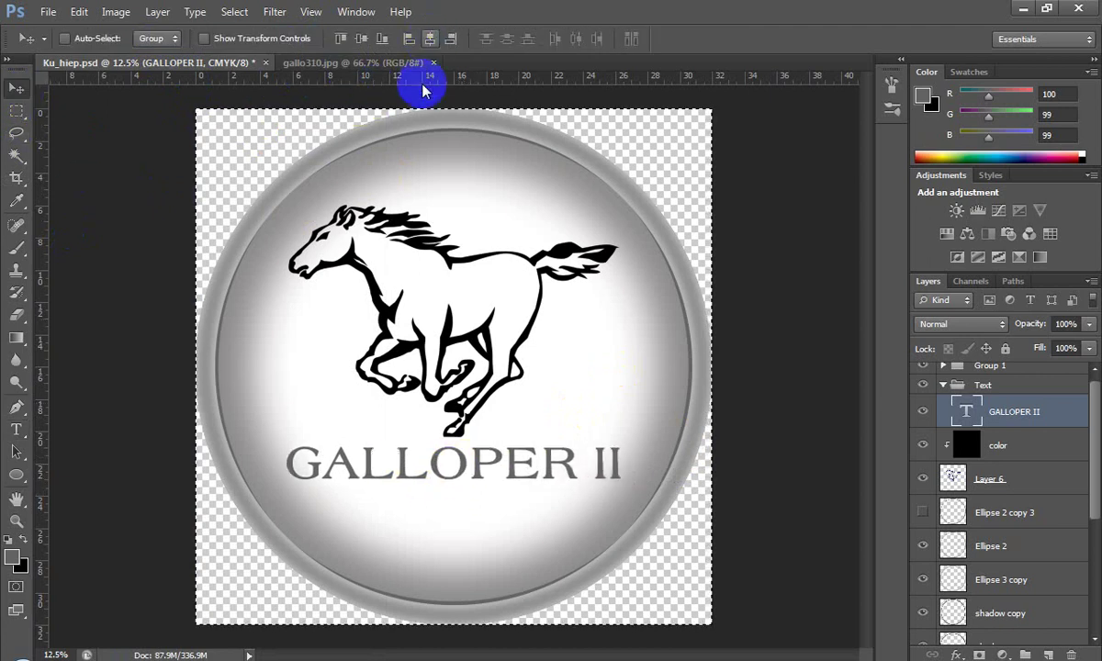
key(ctrl+d)
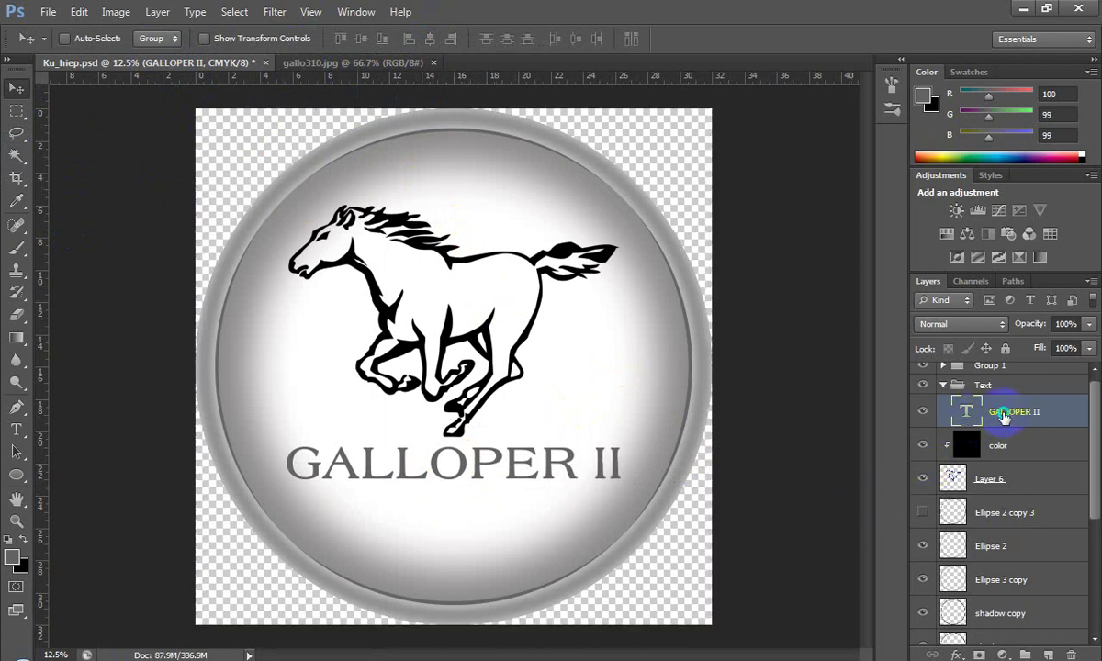
right_click(1003, 415)
Step: Try a grey Gradient Overlay at about 111° on GALLOPER II, then bring up the font list
click(818, 42)
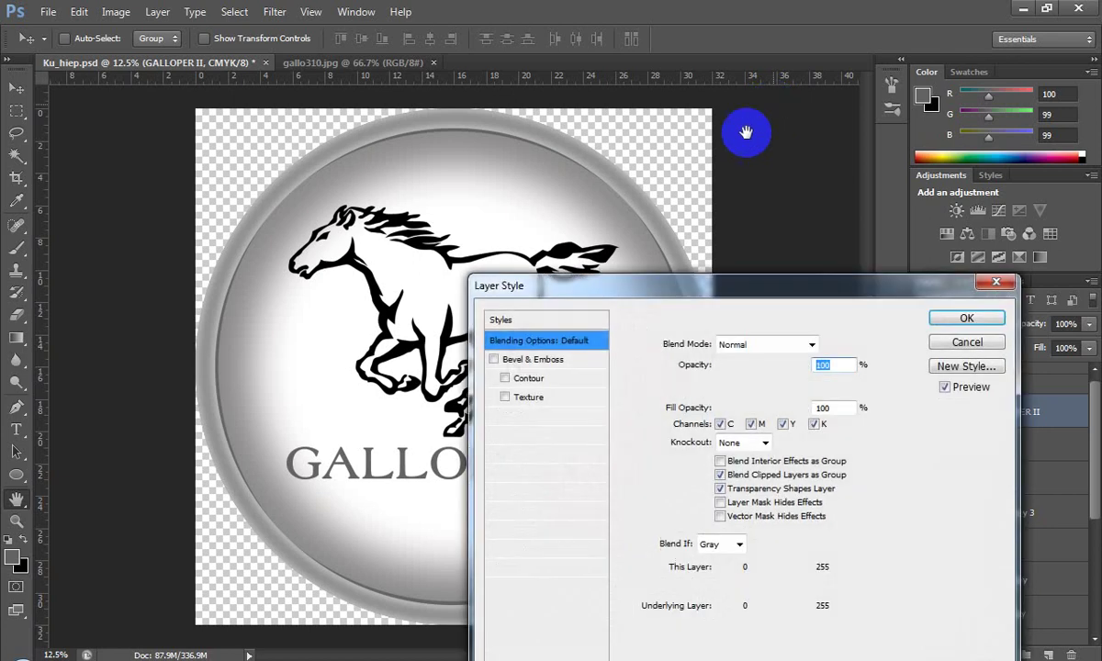
drag(733, 196, 775, 175)
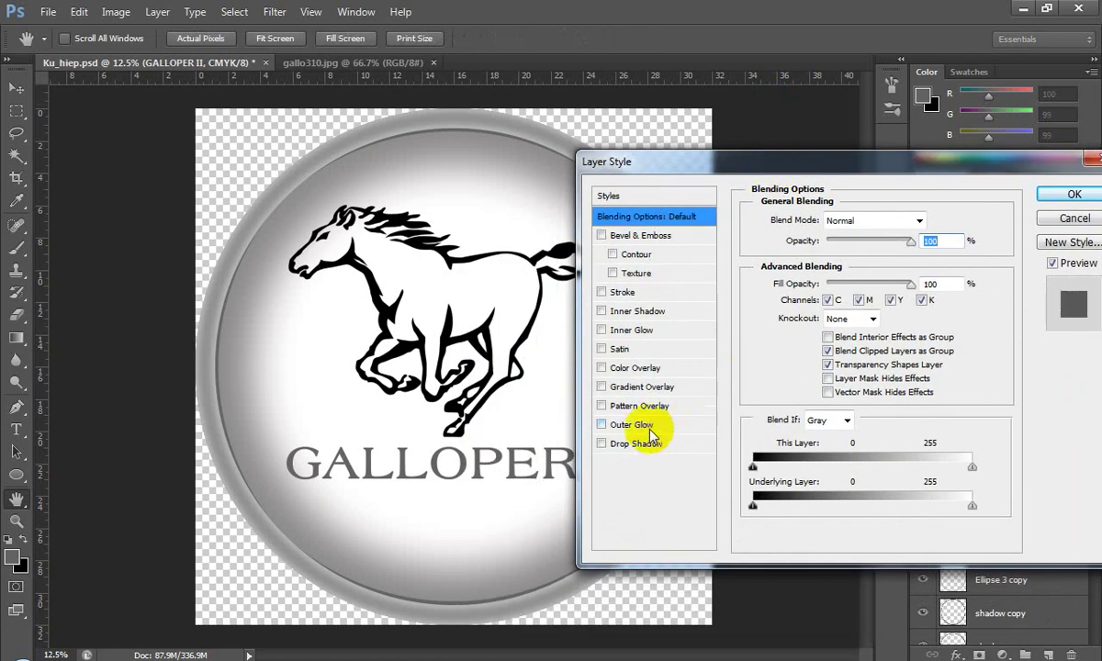
click(643, 389)
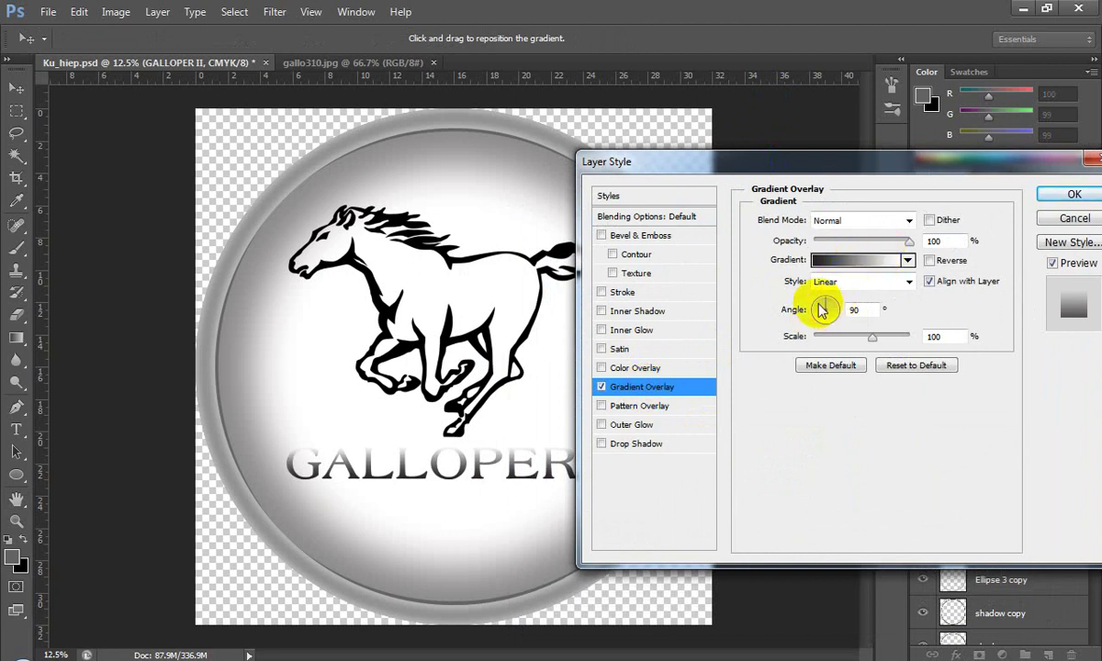
click(822, 310)
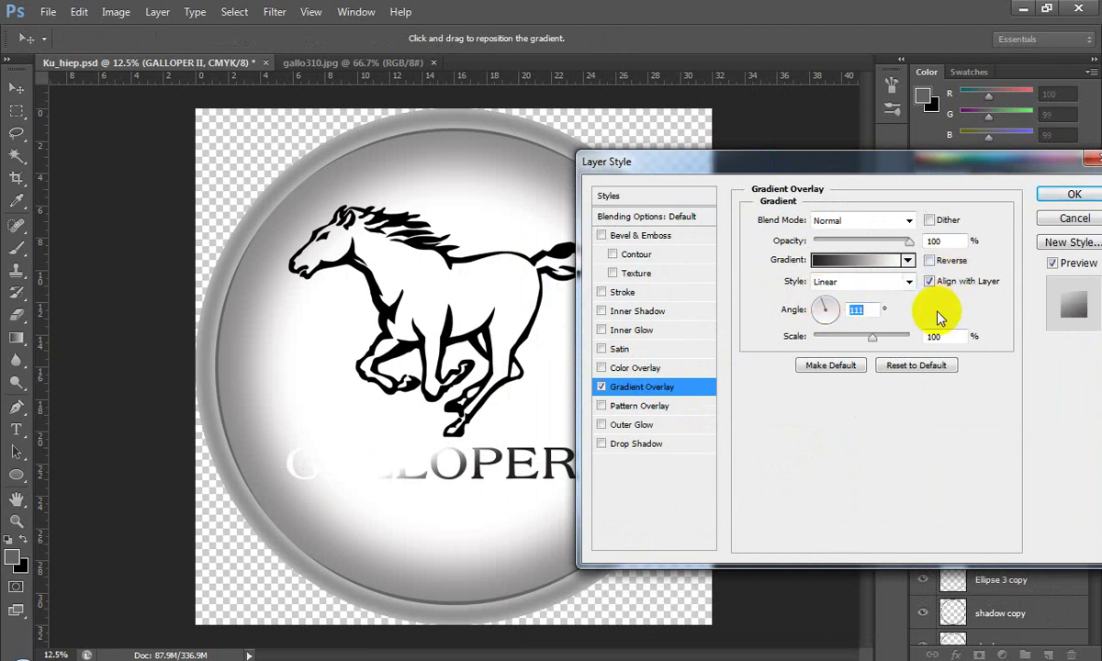
key(Return)
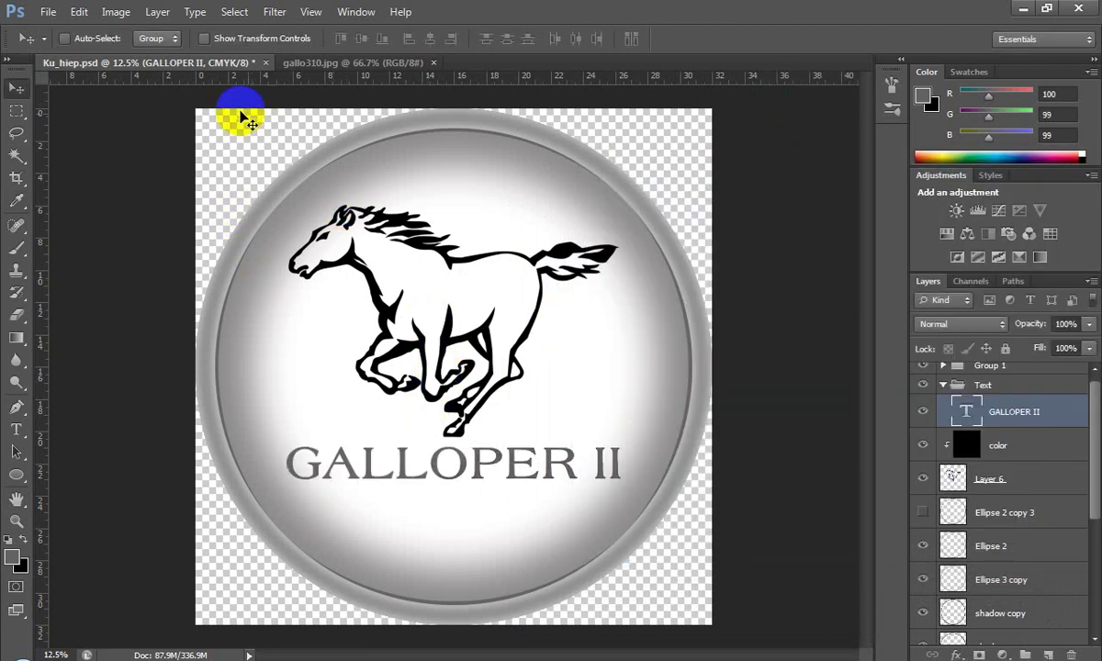
key(t)
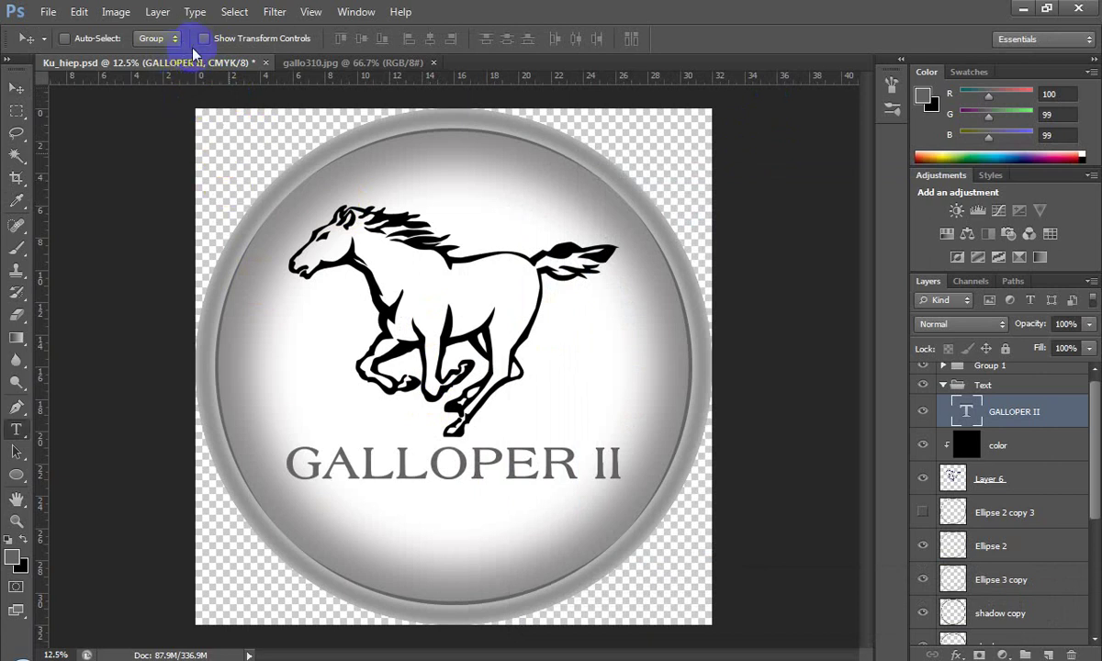
click(184, 39)
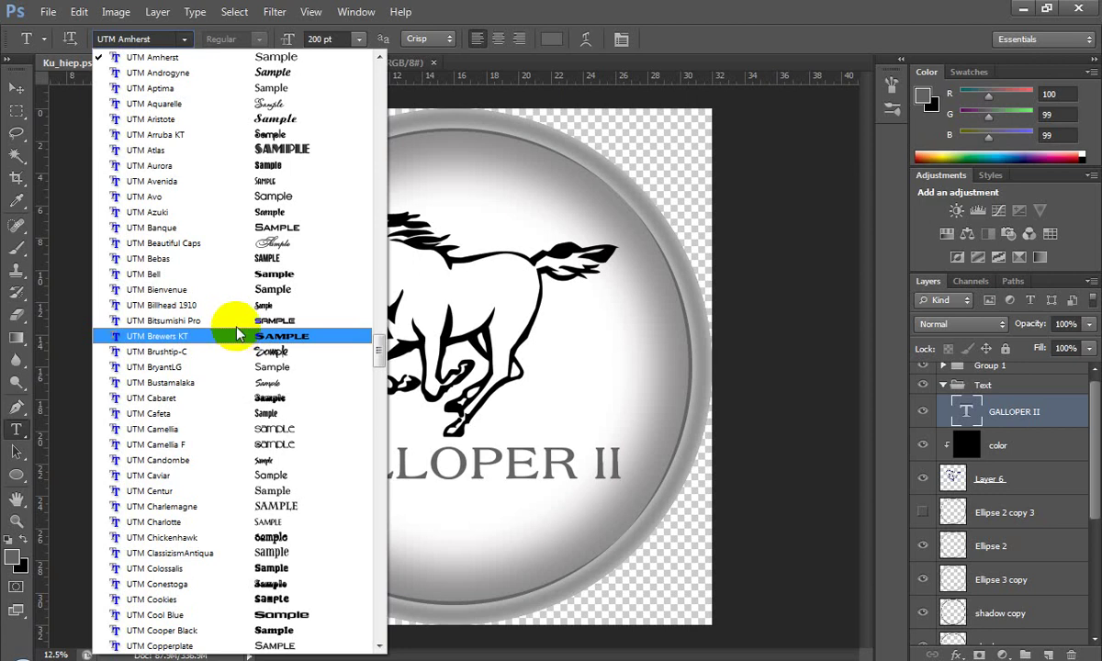
Step: Set the GALLOPER II font to UTM Centur and nudge the text slightly right
click(276, 490)
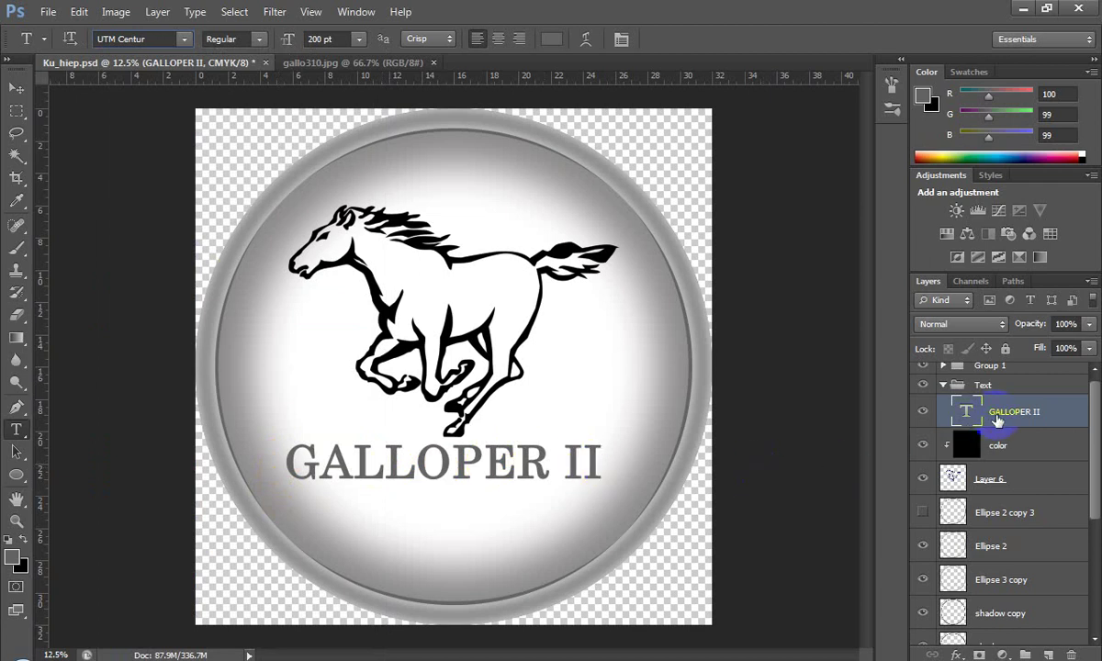
click(16, 87)
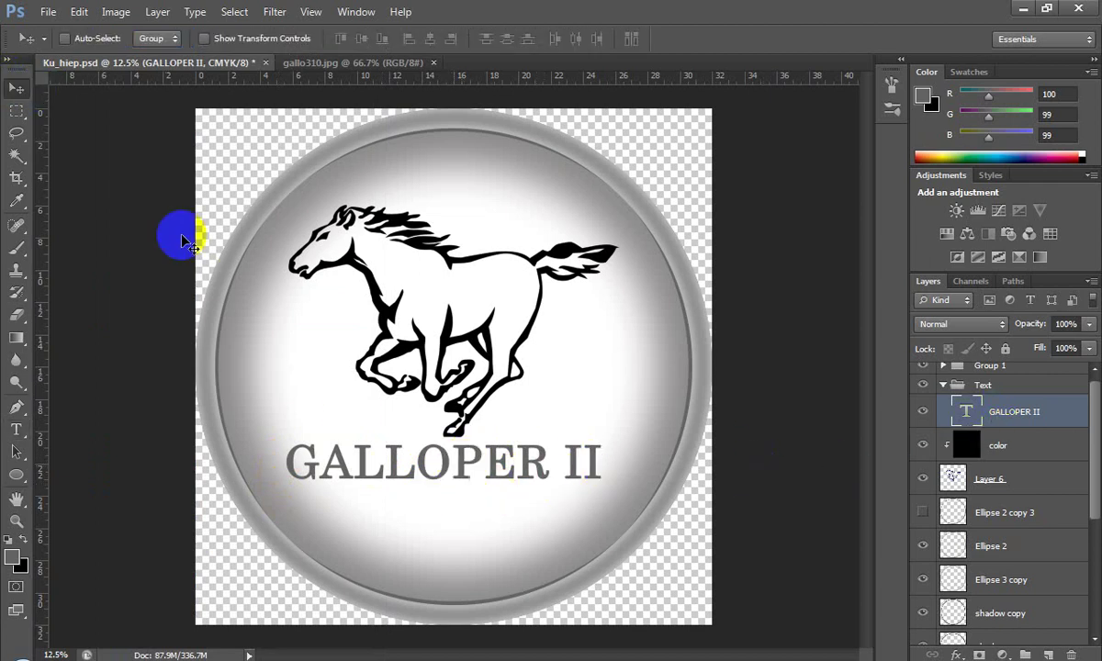
drag(423, 466, 433, 462)
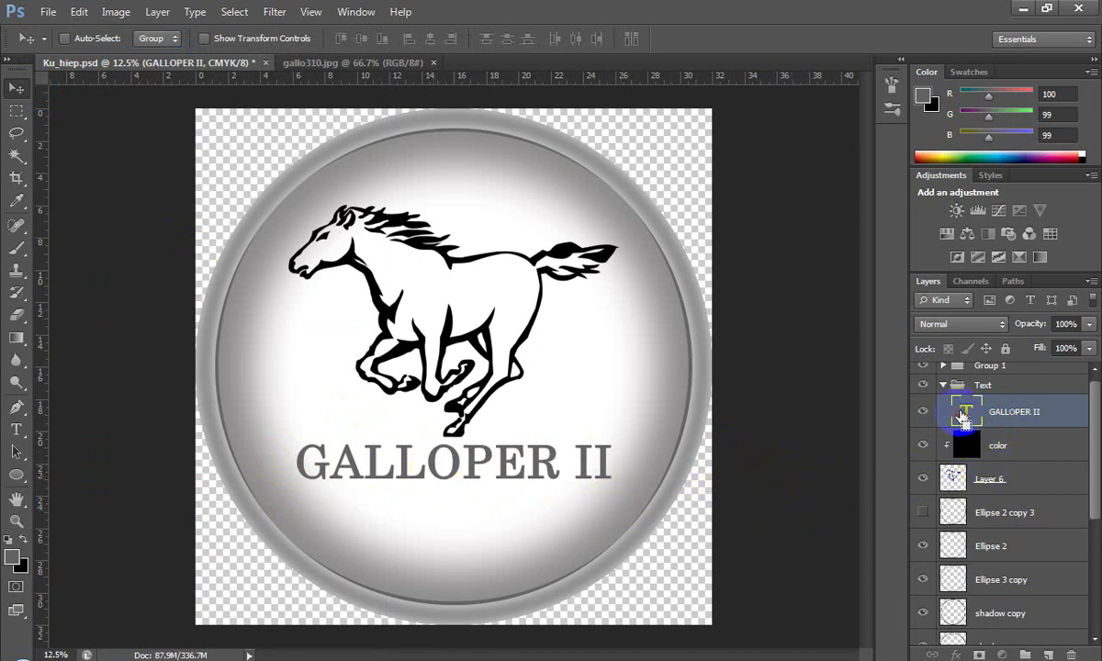
Step: Load the GALLOPER II letter selection and zoom in to centre the lettering
ctrl+click(962, 418)
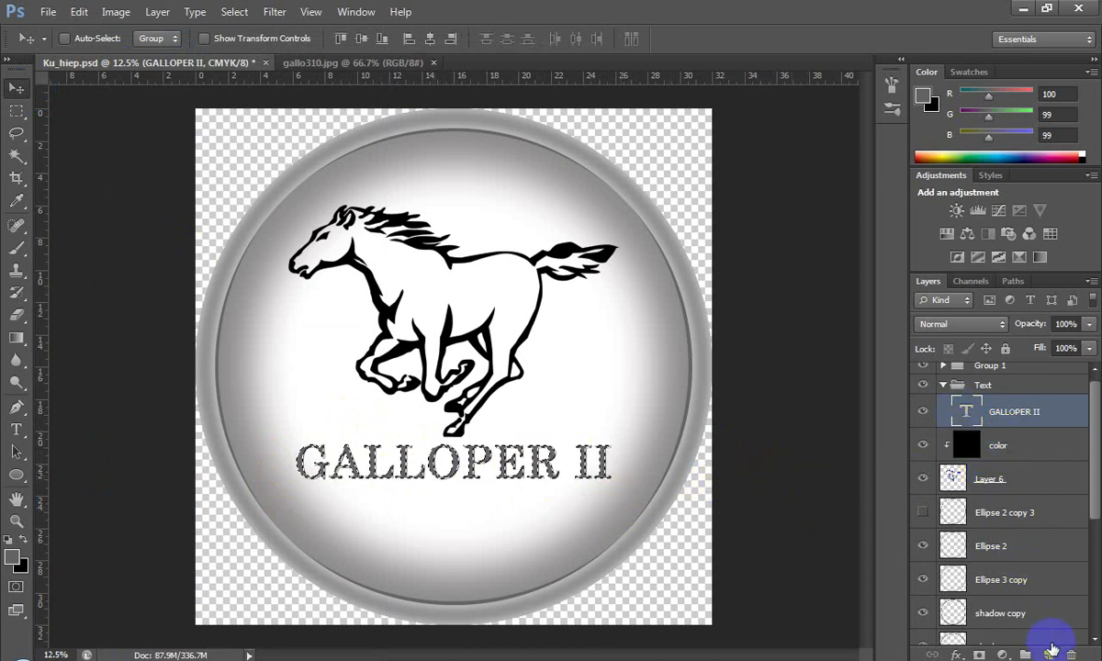
scroll(729, 553, up, 1)
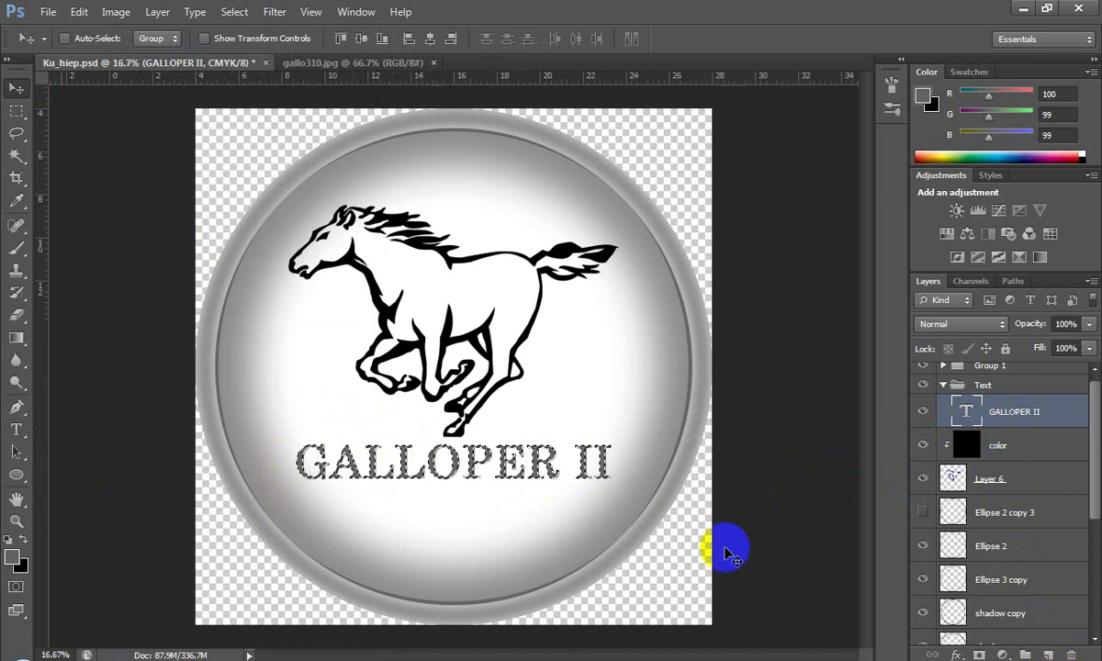
scroll(728, 553, up, 1)
scroll(728, 553, up, 1)
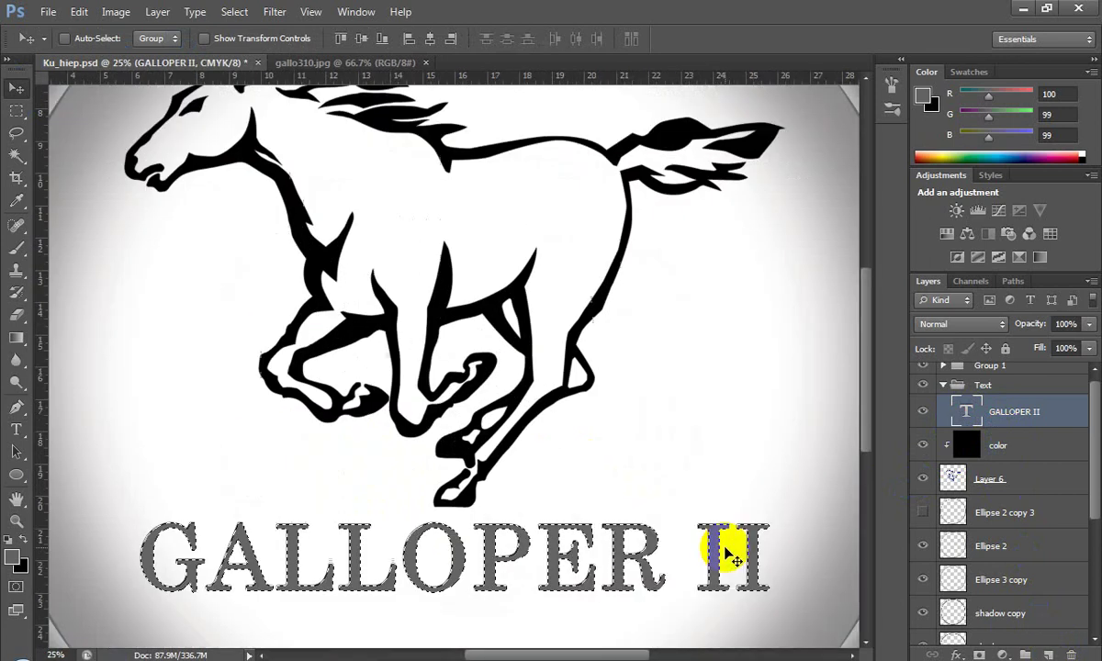
drag(442, 500, 399, 263)
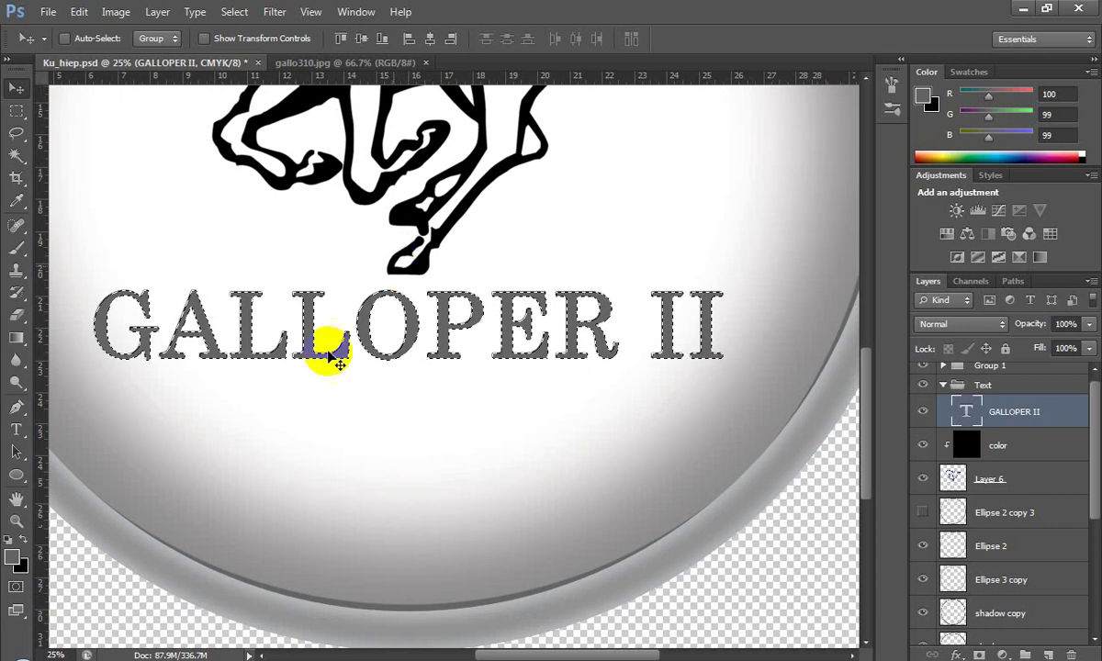
Step: Fill the GALLOPER II letters with dark grey 59504c on a new layer
click(12, 557)
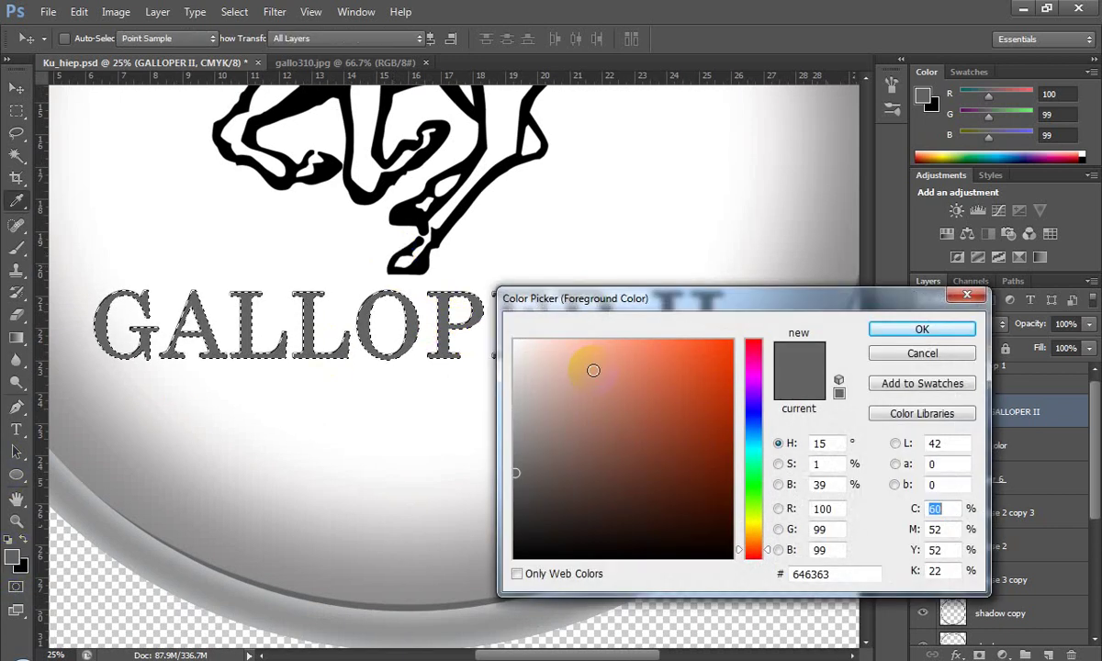
click(544, 482)
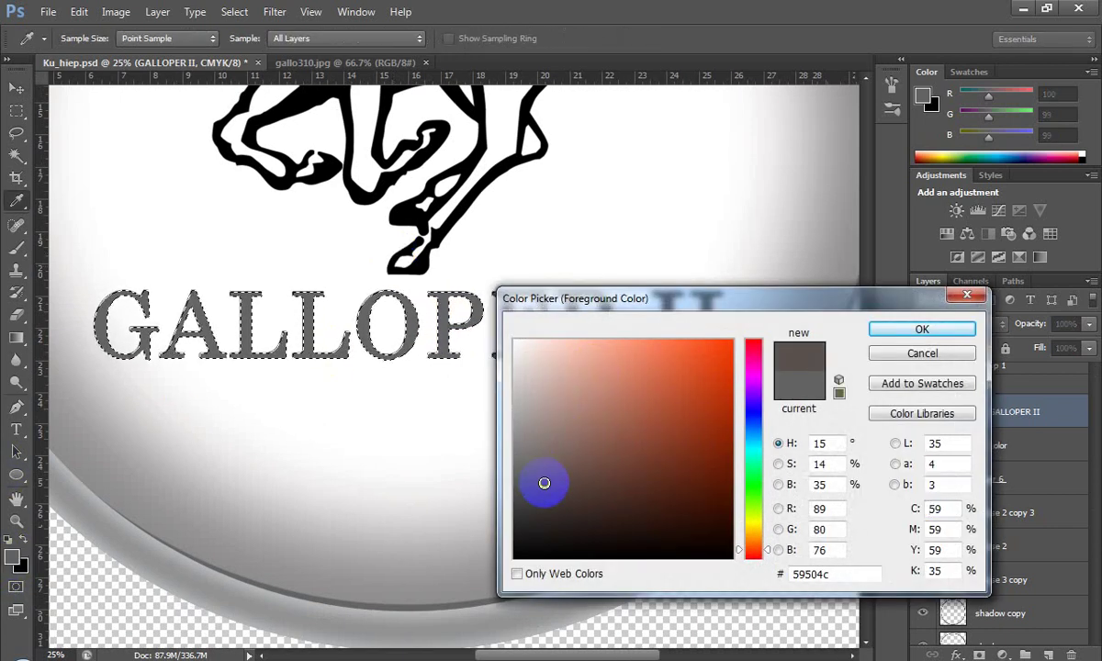
key(Return)
key(v)
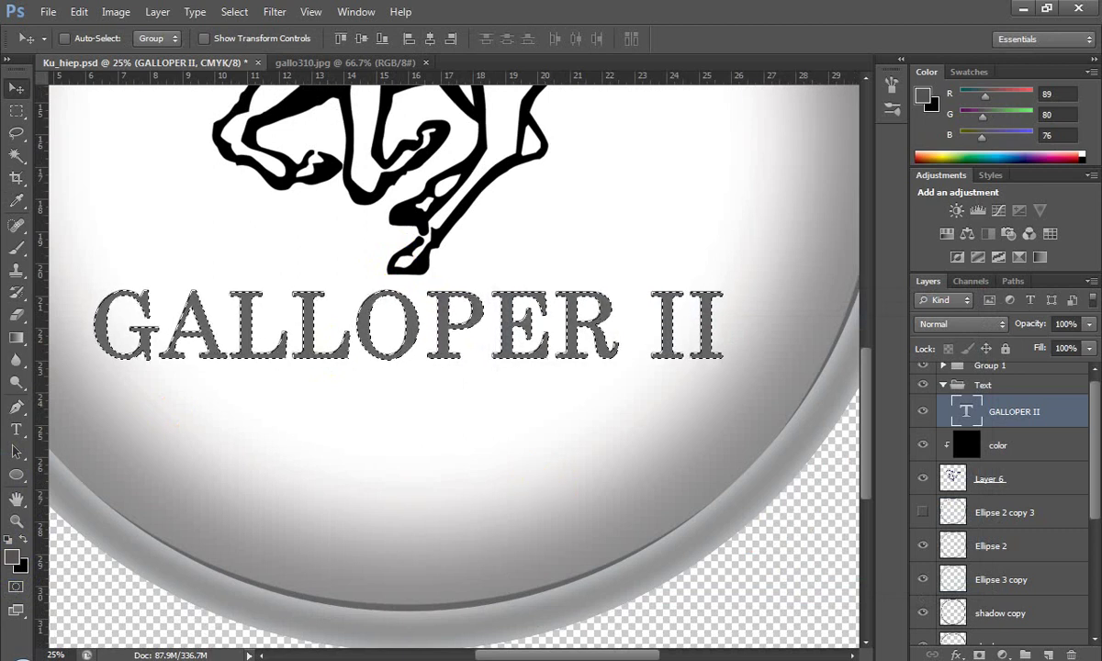
click(1047, 654)
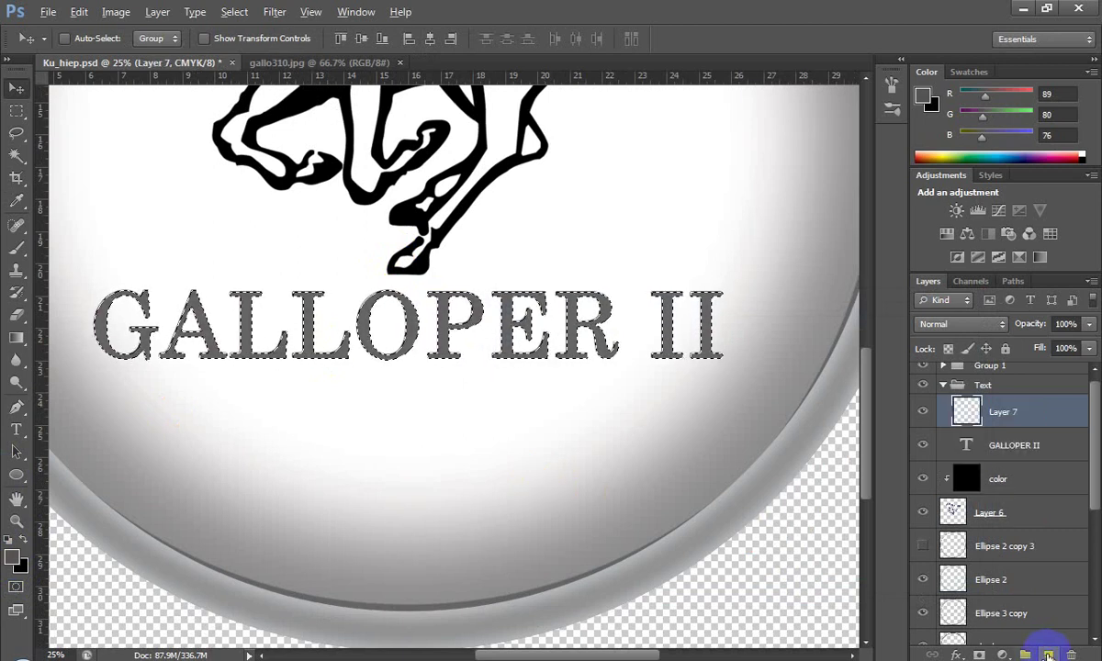
key(alt+BackSpace)
key(ctrl+d)
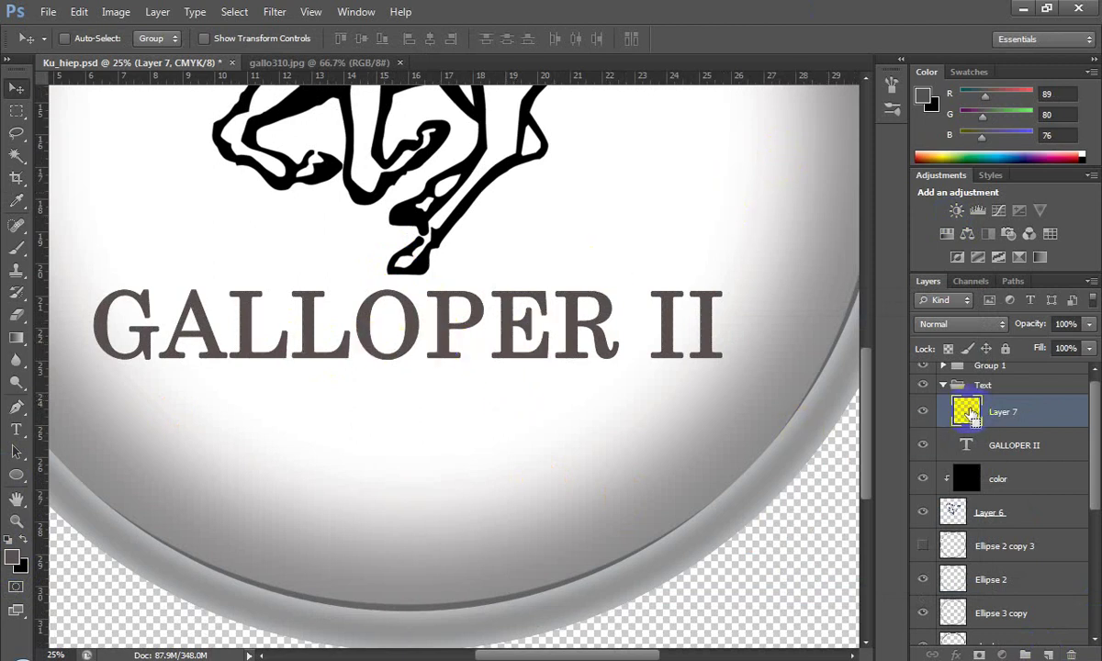
Step: Fill the reloaded letter selection with near-white efe8e8 on another new layer above
ctrl+click(968, 412)
click(1048, 654)
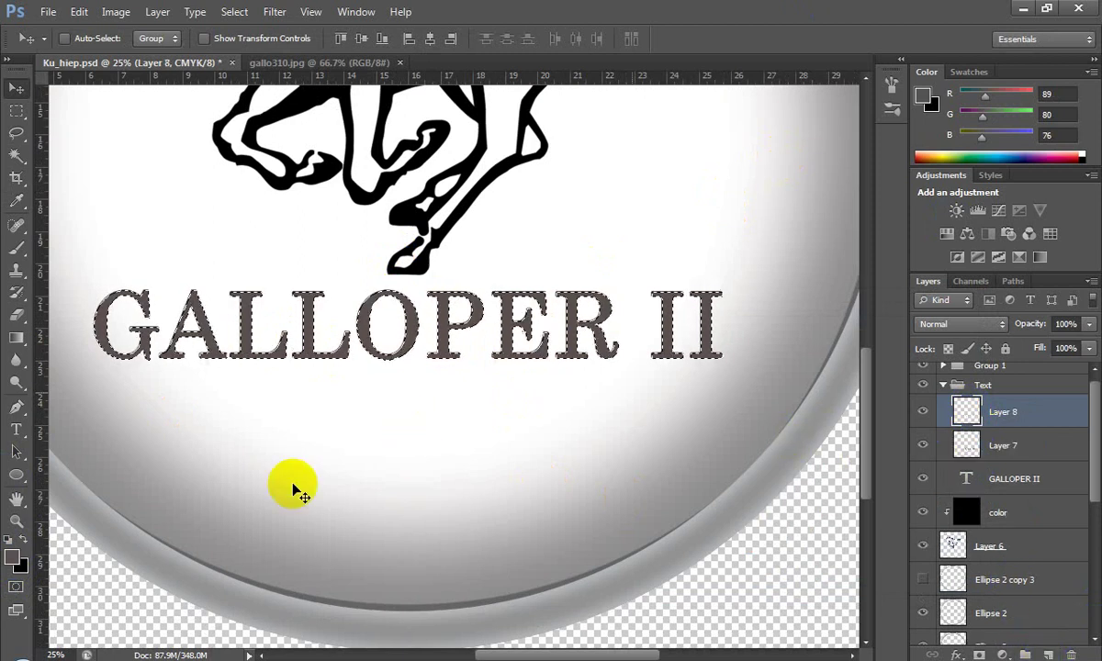
click(12, 557)
click(300, 241)
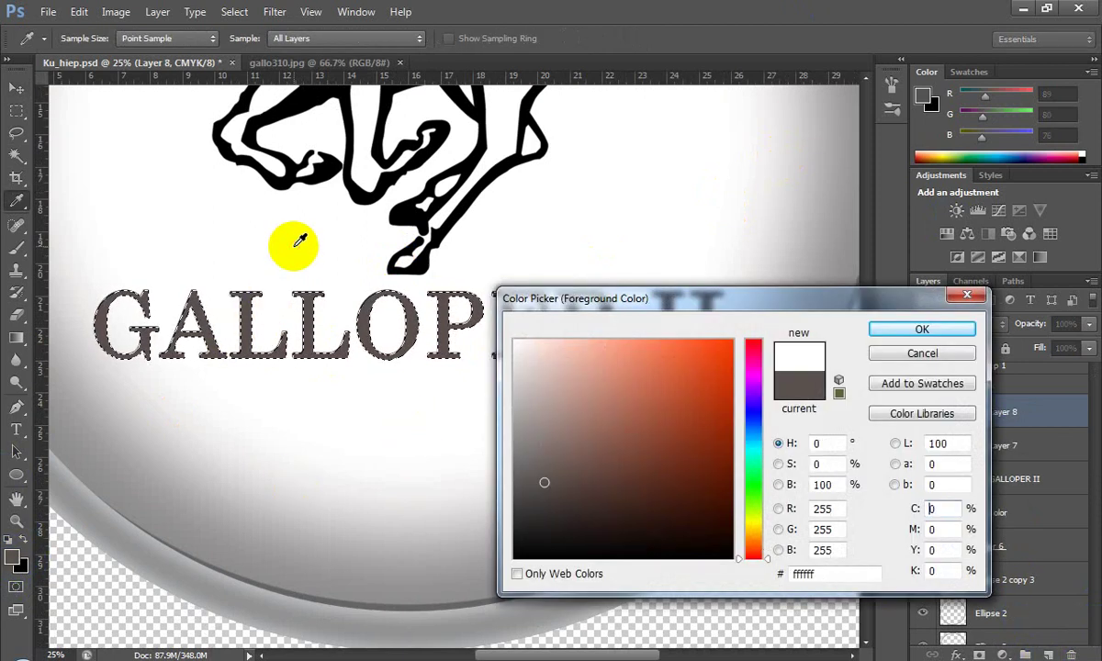
drag(645, 450, 519, 352)
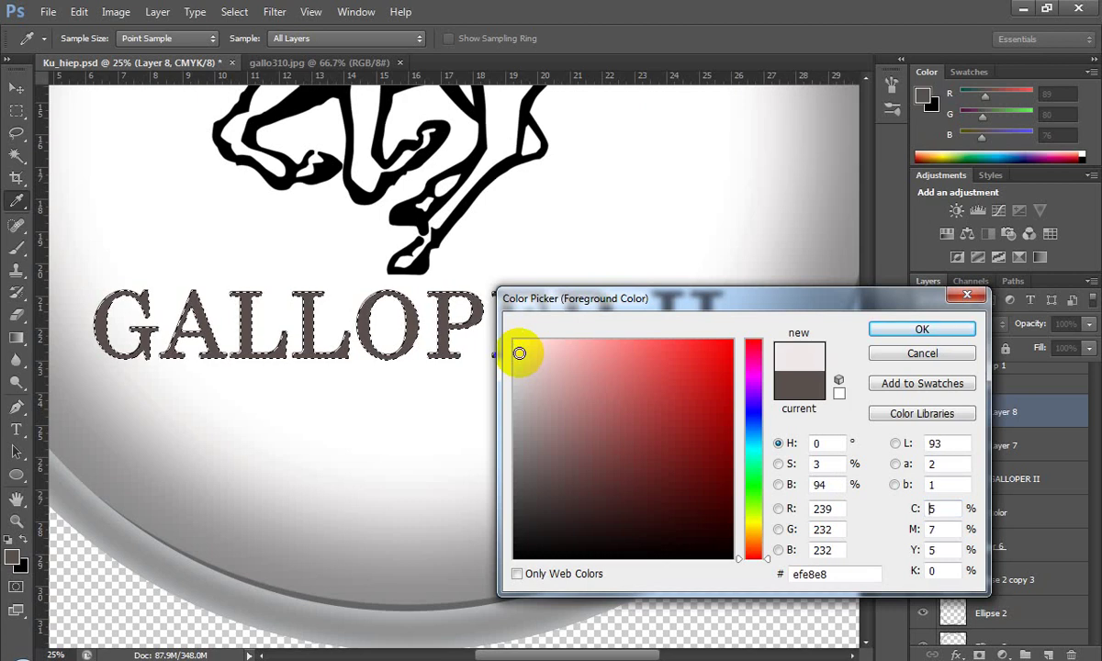
key(Return)
key(v)
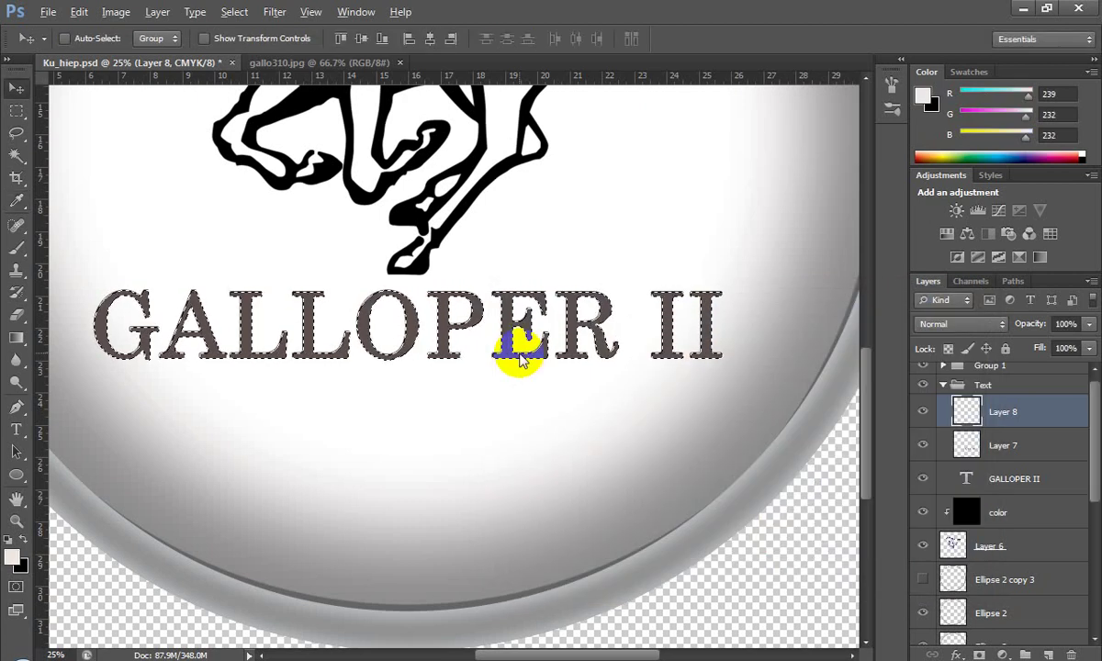
key(alt+BackSpace)
key(ctrl+d)
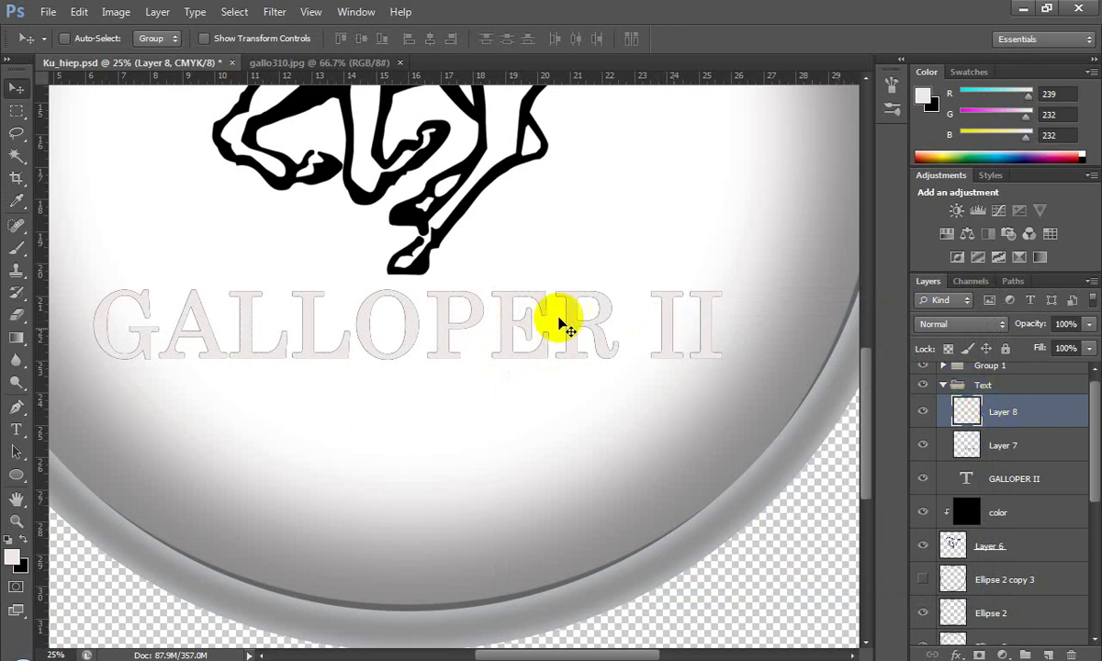
click(18, 313)
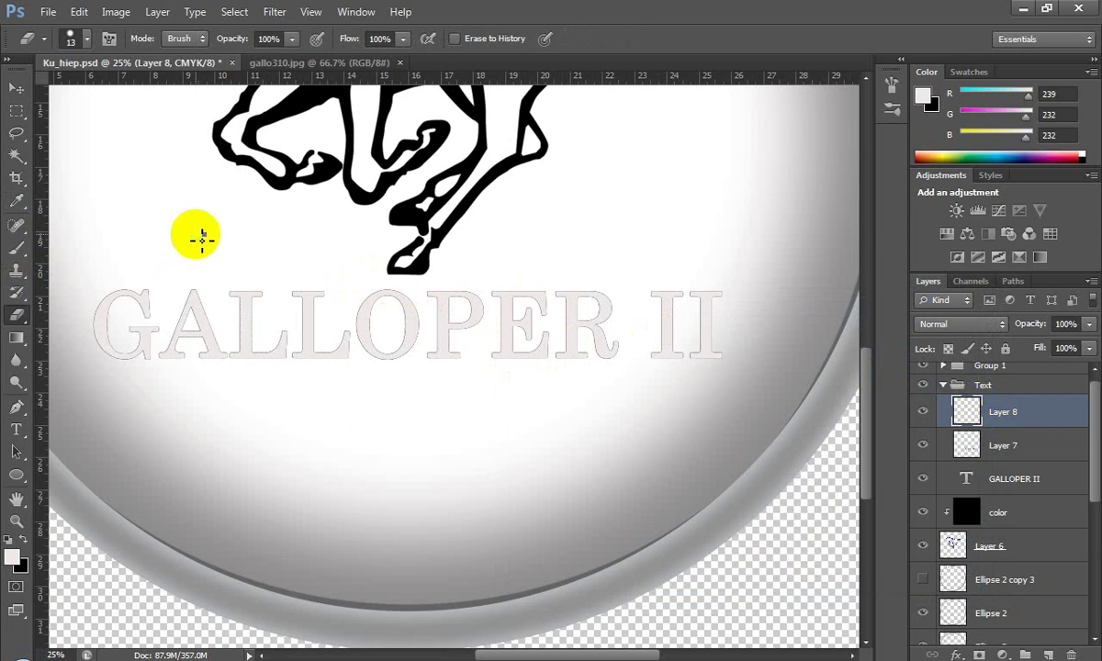
Step: Enlarge the soft eraser and erase the top of the near-white lettering
right_click(202, 240)
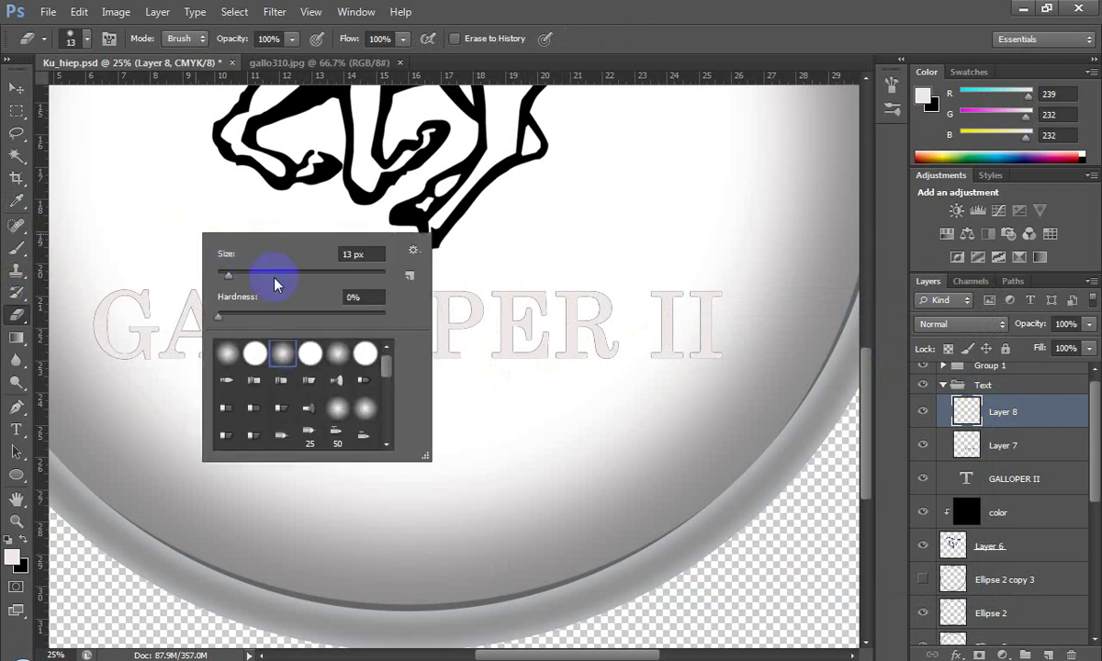
drag(274, 275, 361, 276)
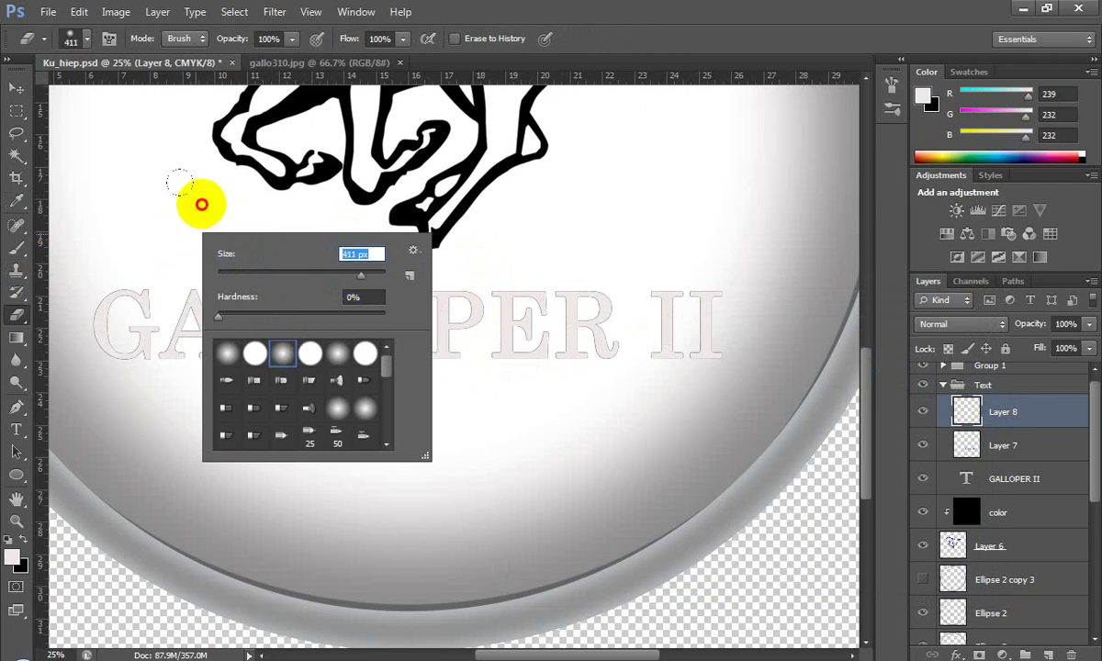
click(201, 204)
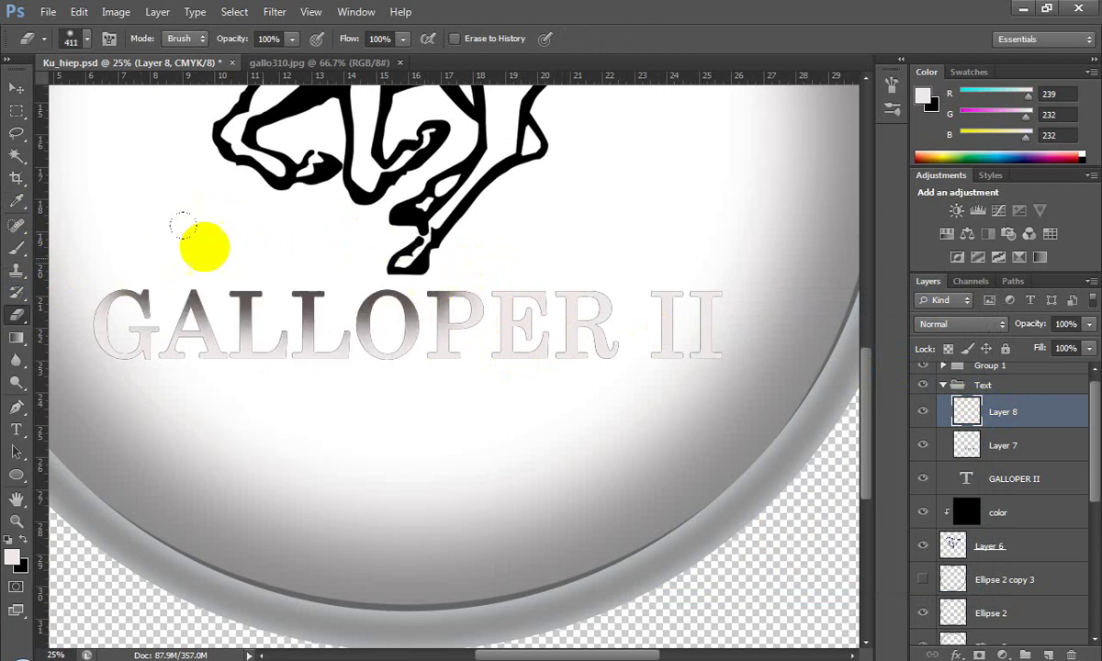
mouse_move(188, 225)
mouse_down()
mouse_move(615, 236)
mouse_move(551, 221)
mouse_move(777, 248)
mouse_move(324, 351)
mouse_move(233, 265)
mouse_move(375, 235)
mouse_move(405, 202)
mouse_move(473, 190)
mouse_up()
Step: With a 189 px eraser, erase across the lower and upper letters to reveal grey shading
right_click(494, 206)
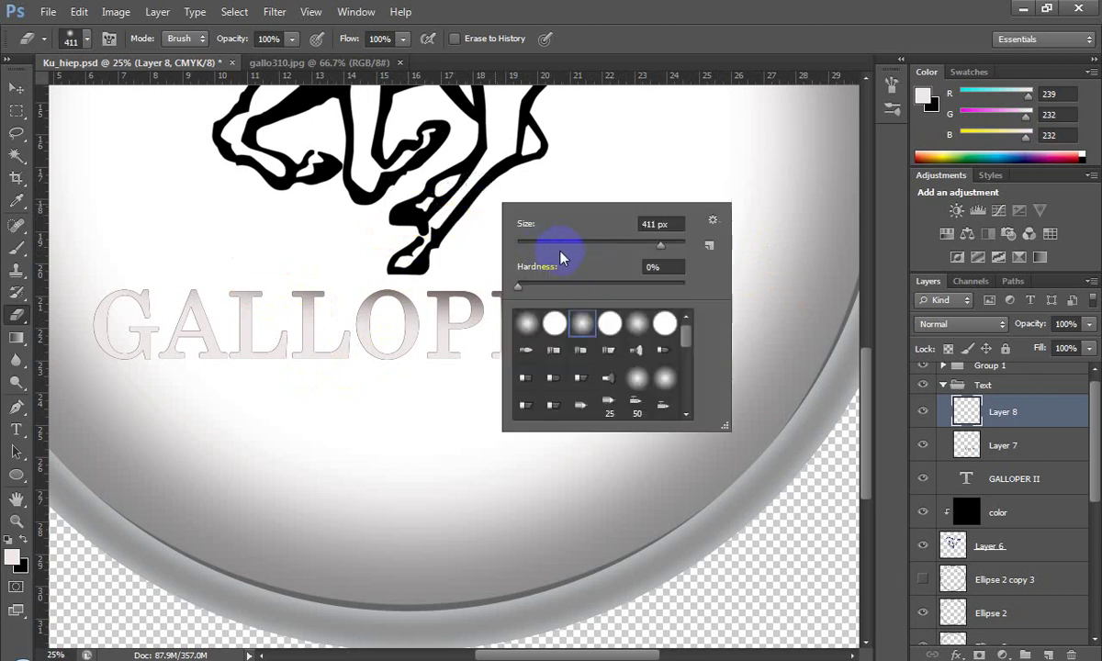
drag(641, 248, 638, 246)
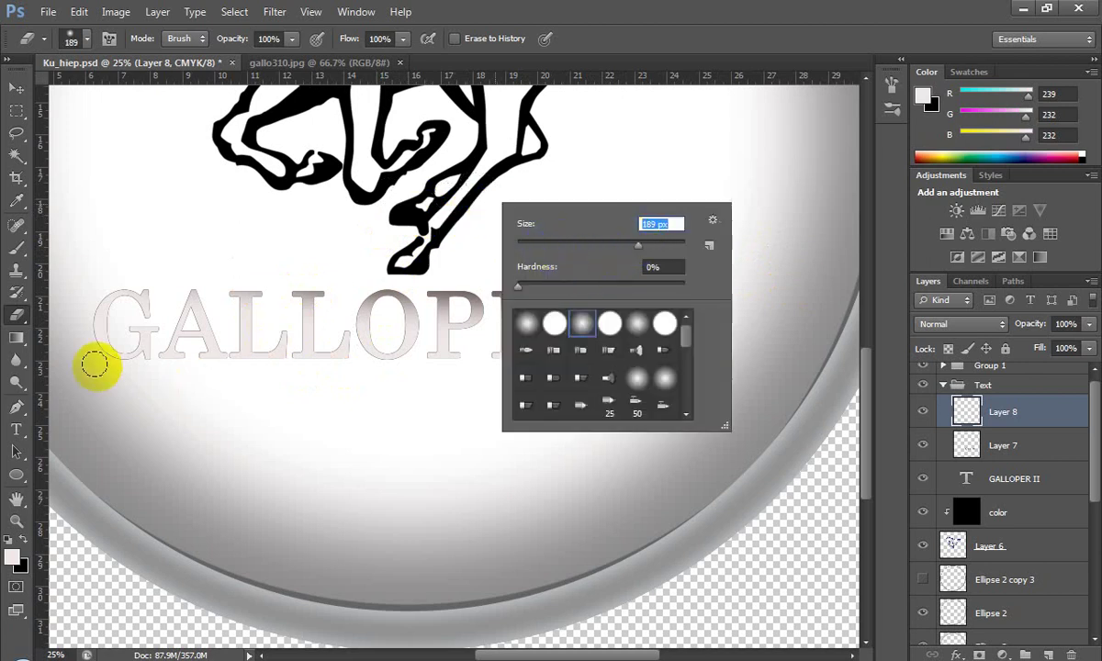
click(88, 342)
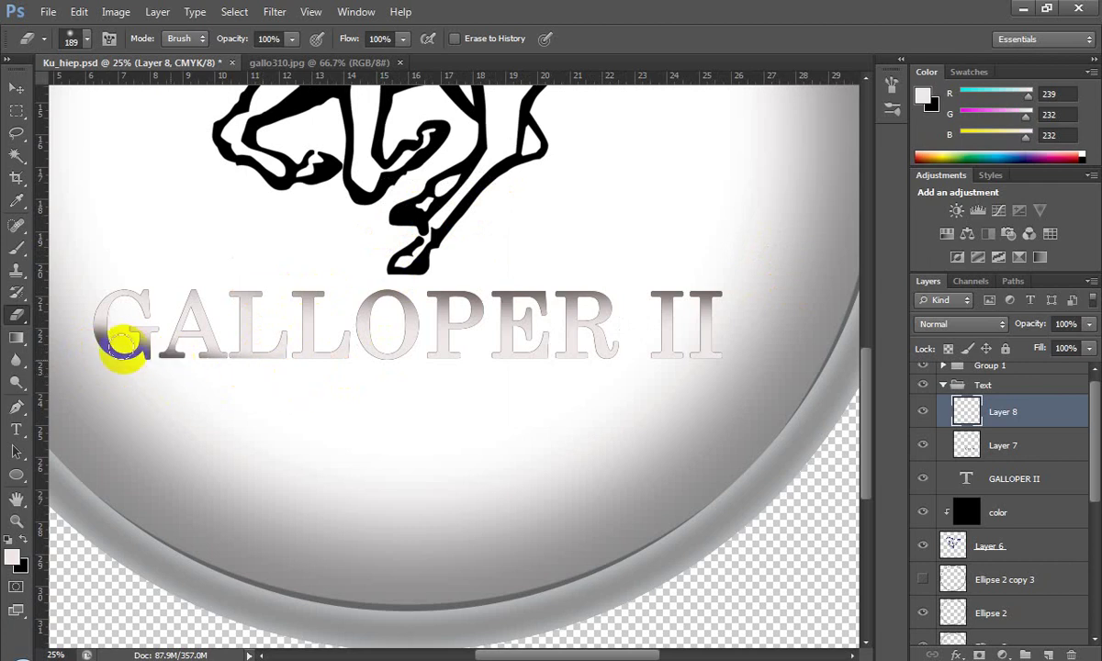
drag(115, 352, 706, 386)
mouse_move(81, 247)
mouse_down()
mouse_move(276, 288)
mouse_move(704, 273)
mouse_up()
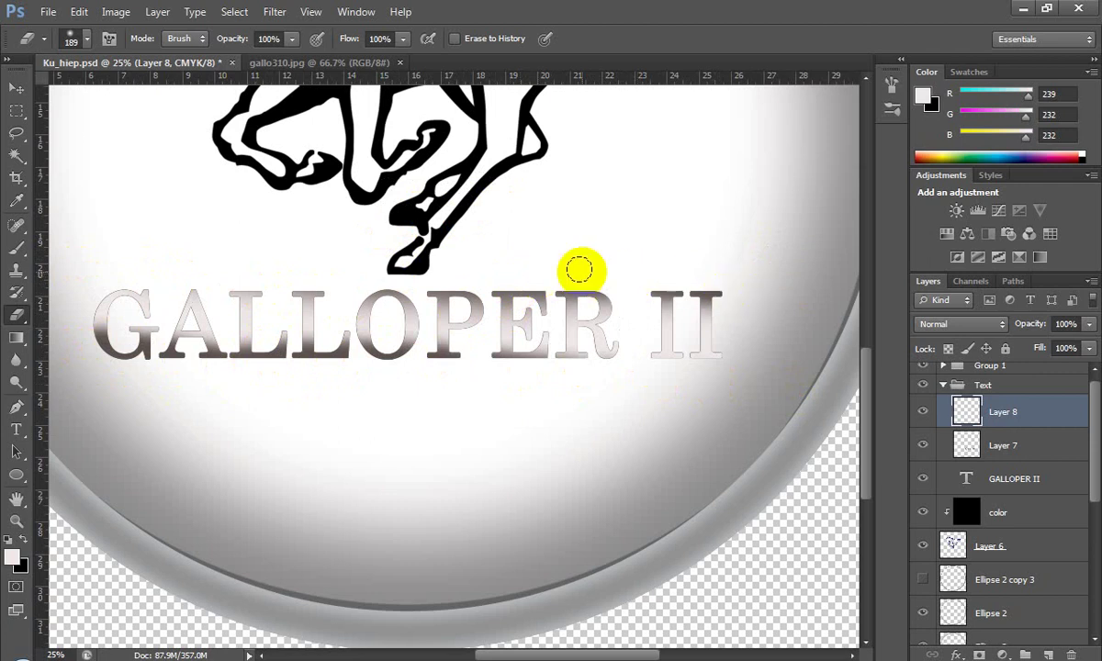
key(ctrl+minus)
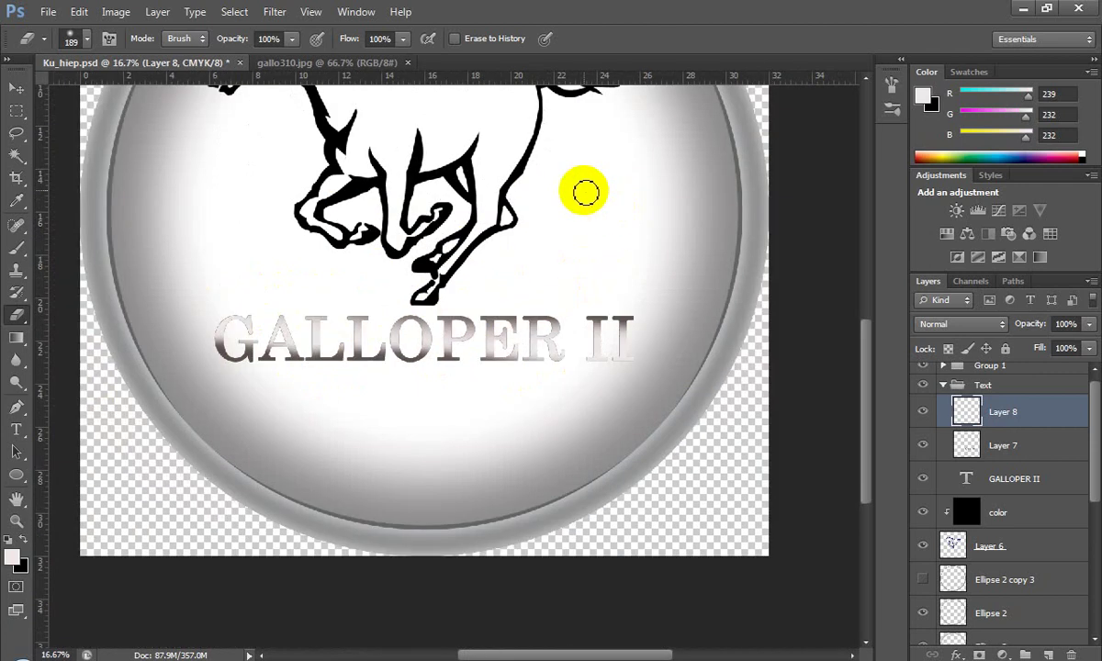
key(ctrl+plus)
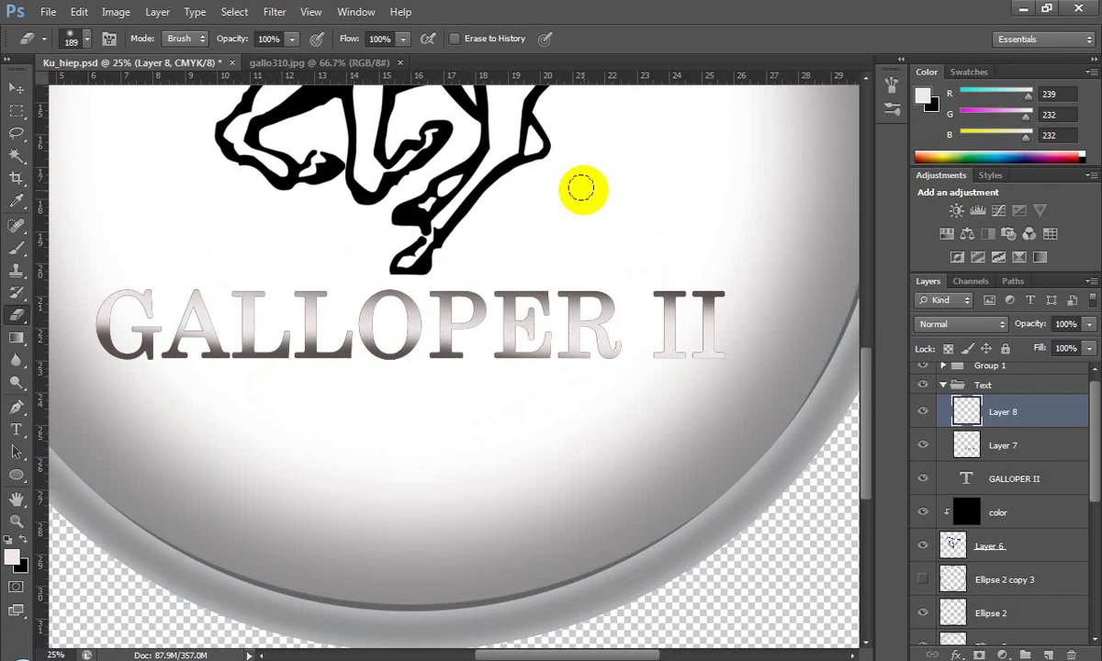
scroll(581, 188, up, 3)
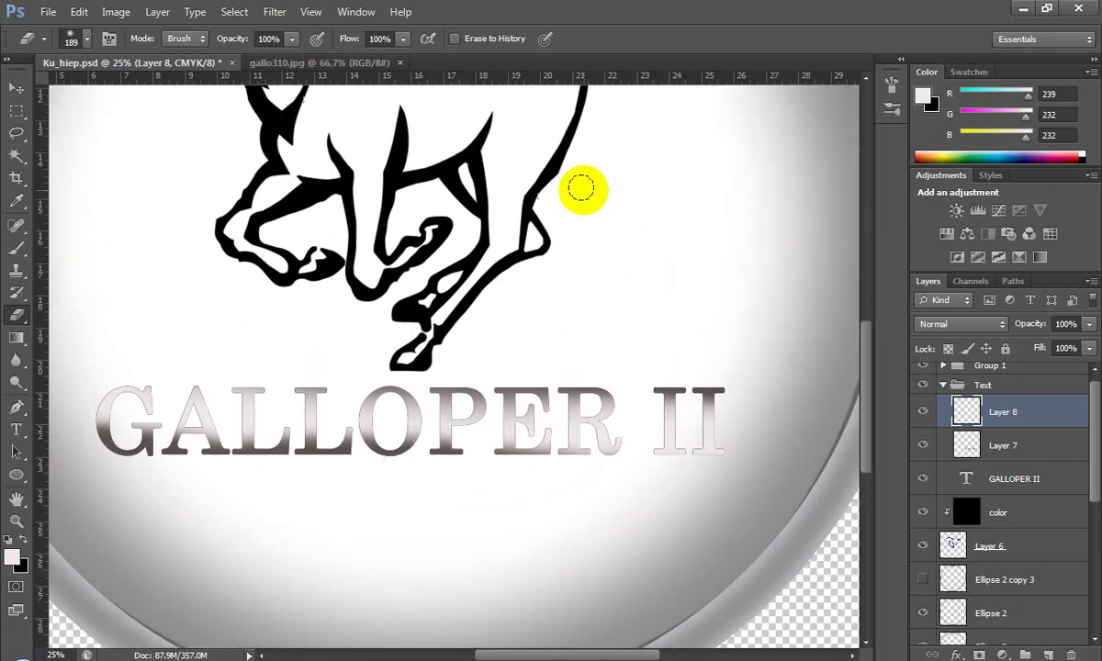
scroll(581, 188, up, 2)
key(ctrl+minus)
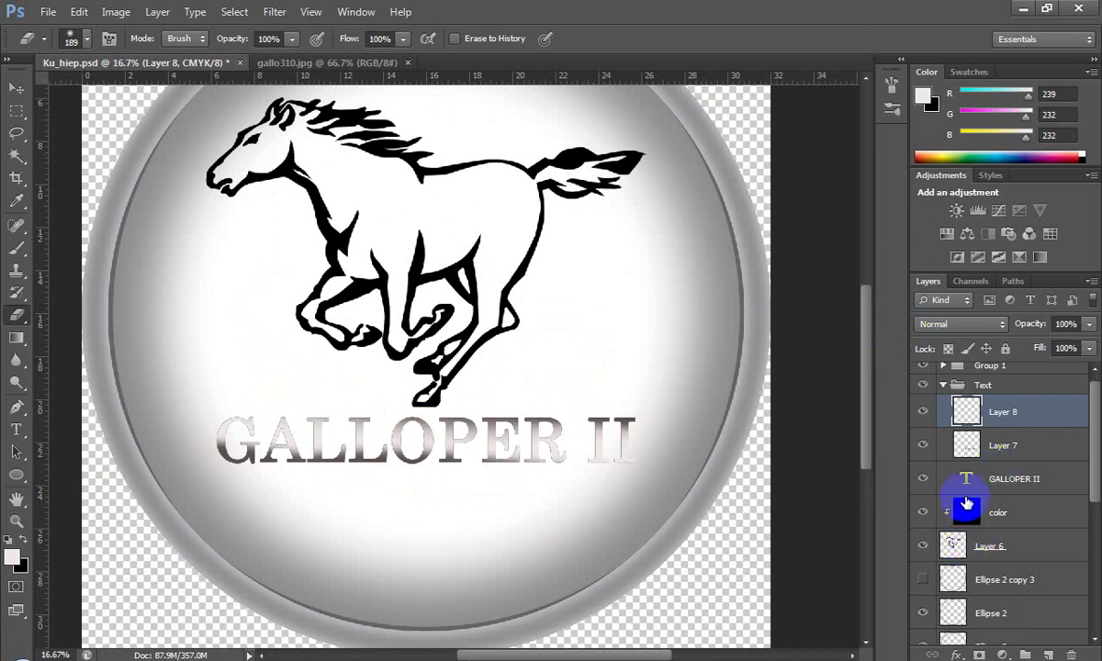
Step: On the color layer, set the foreground to the dark grey sampled from the letter G
click(972, 521)
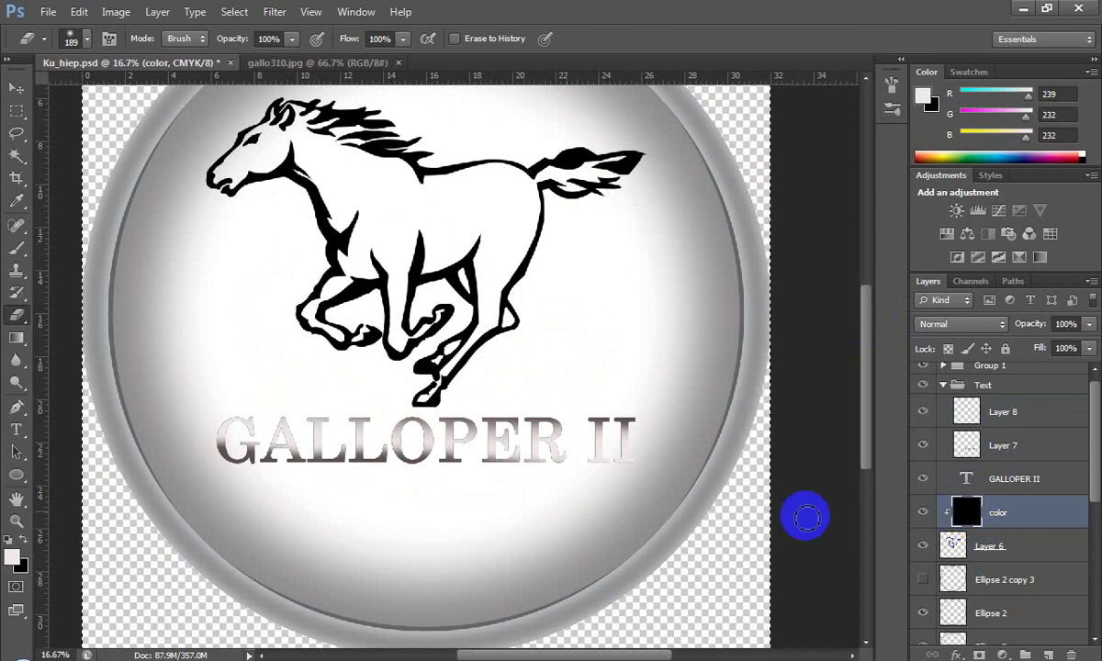
key(g)
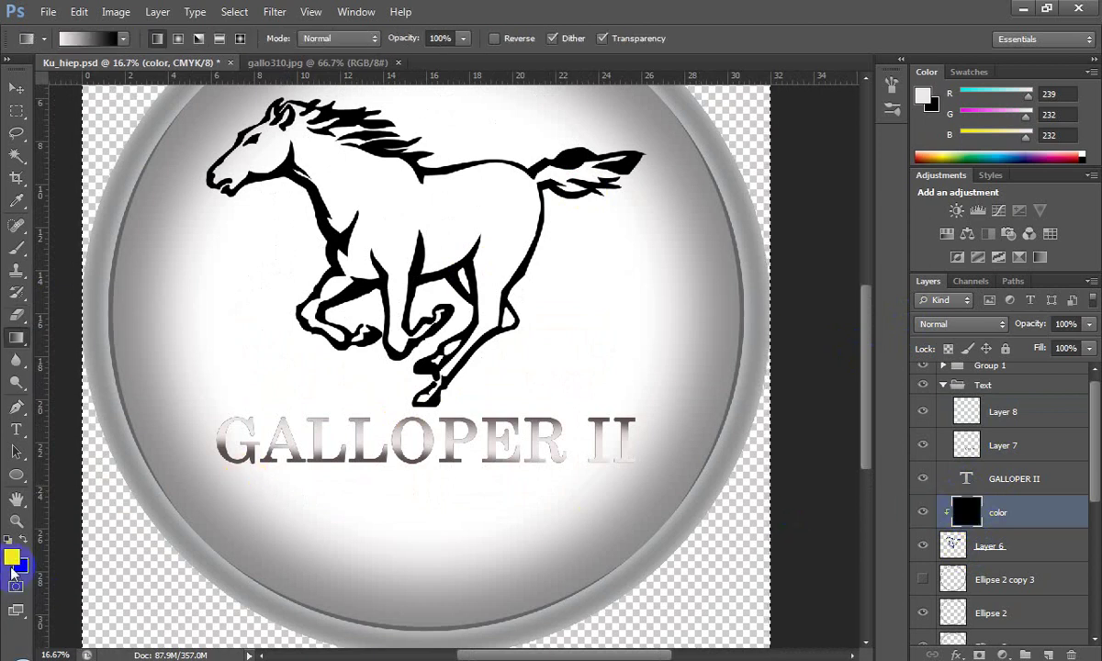
click(13, 557)
click(253, 452)
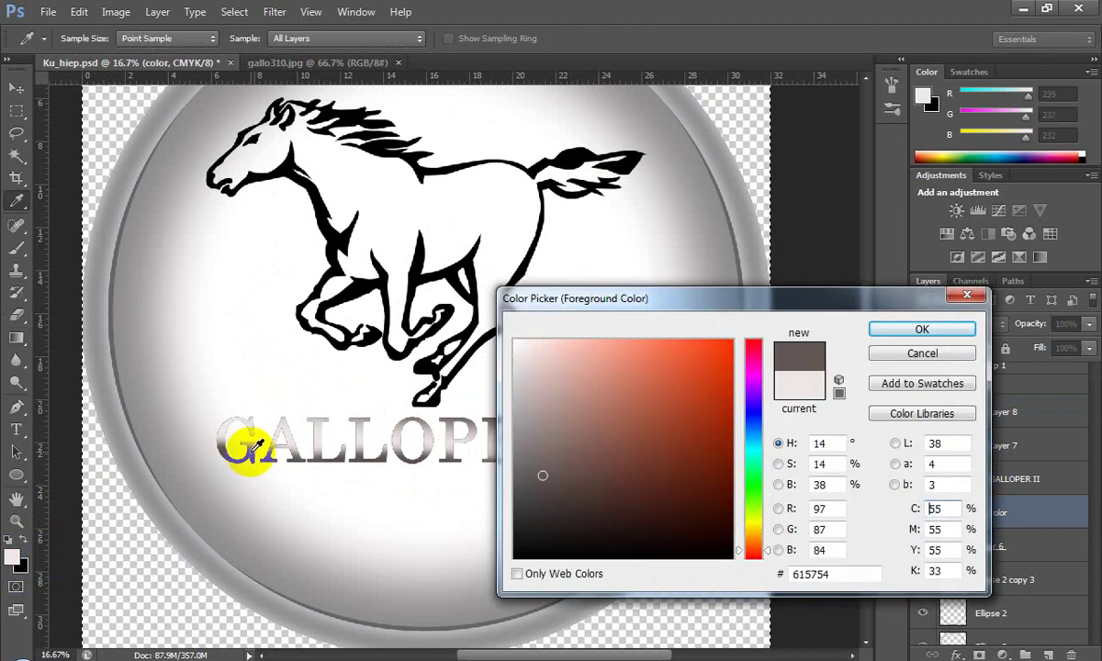
key(Return)
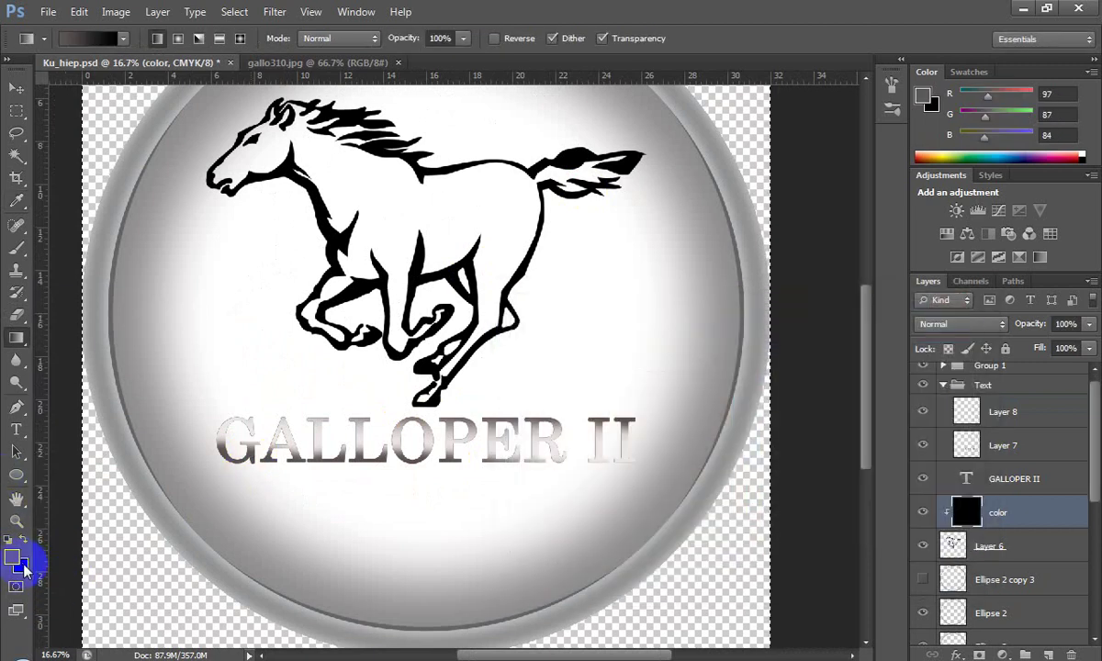
Step: Set the background to the pale eee8e8 lettering colour and choose Reflected Gradient
click(22, 565)
click(225, 427)
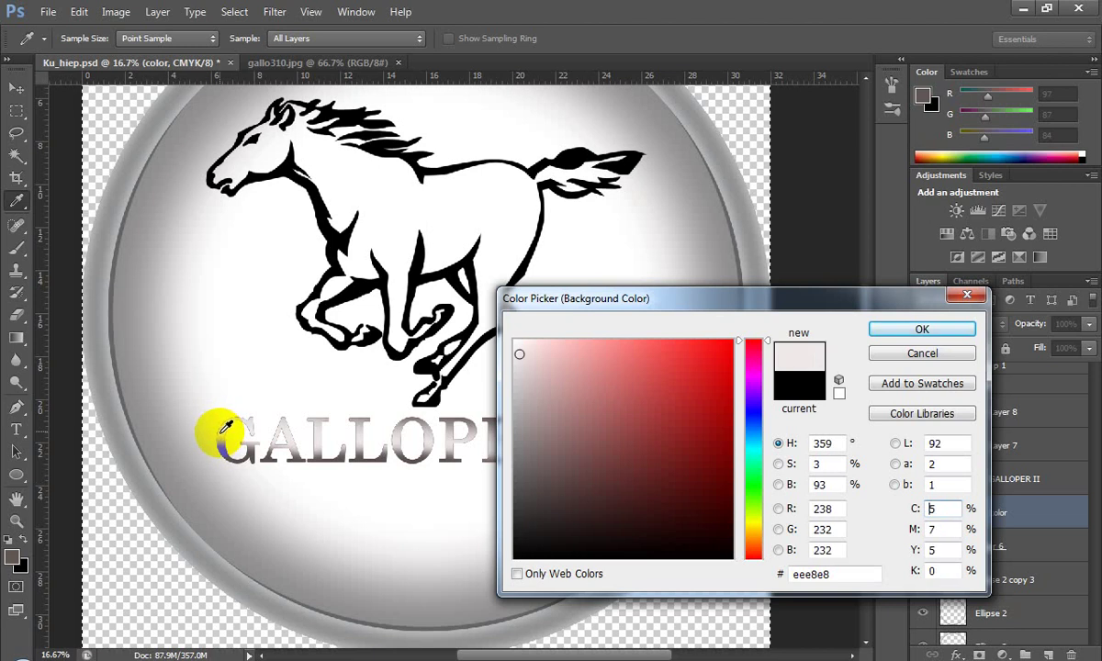
key(Return)
key(g)
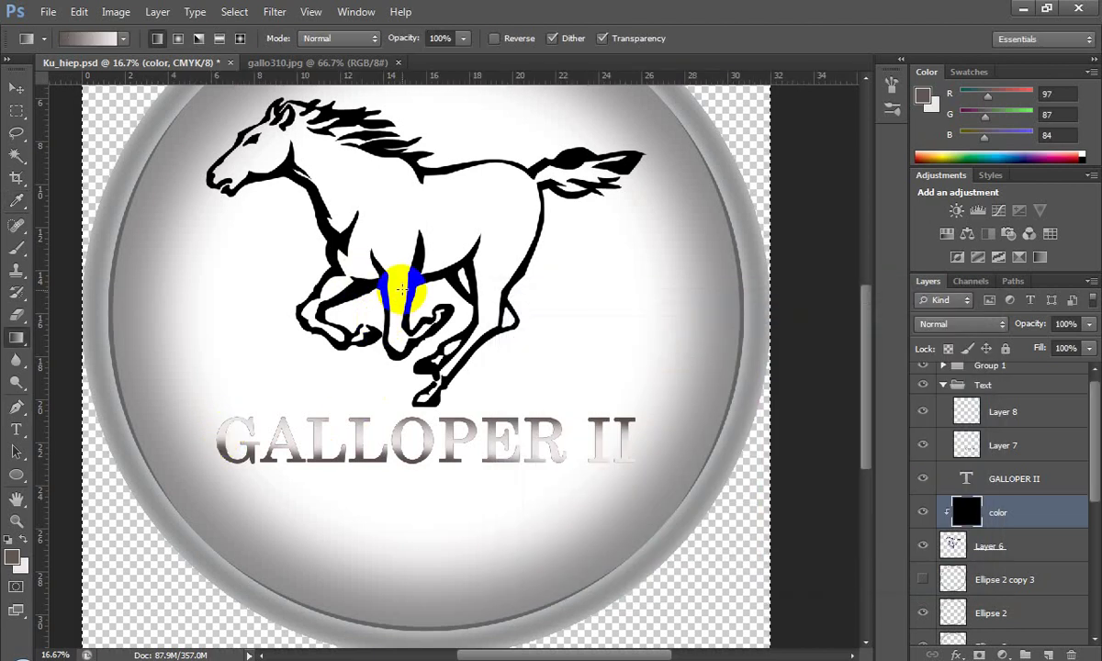
drag(248, 198, 183, 95)
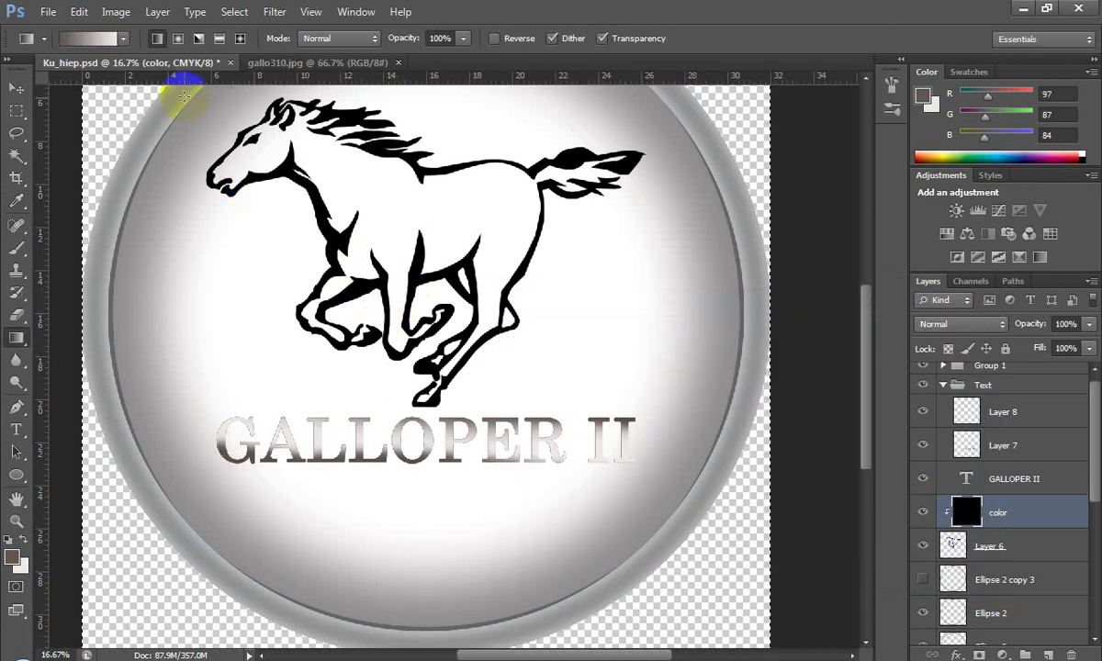
click(219, 39)
Step: Draw reflected gradients over the horse, then fill it solid dark brown and add Layer 9
drag(336, 299, 492, 145)
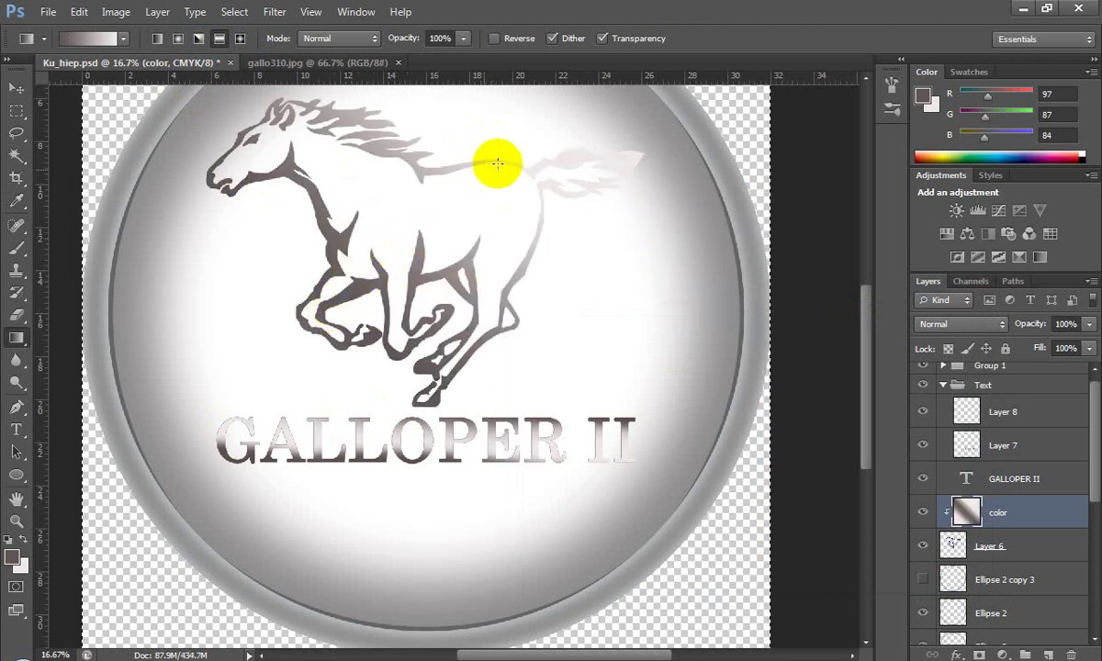
drag(497, 156, 417, 213)
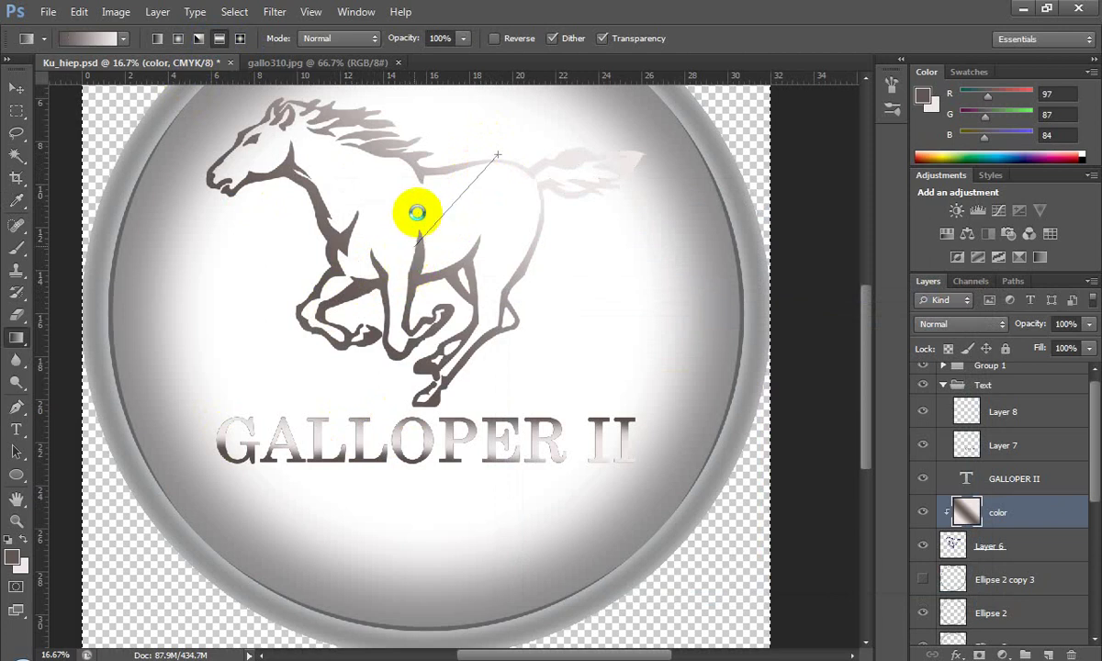
drag(417, 213, 418, 216)
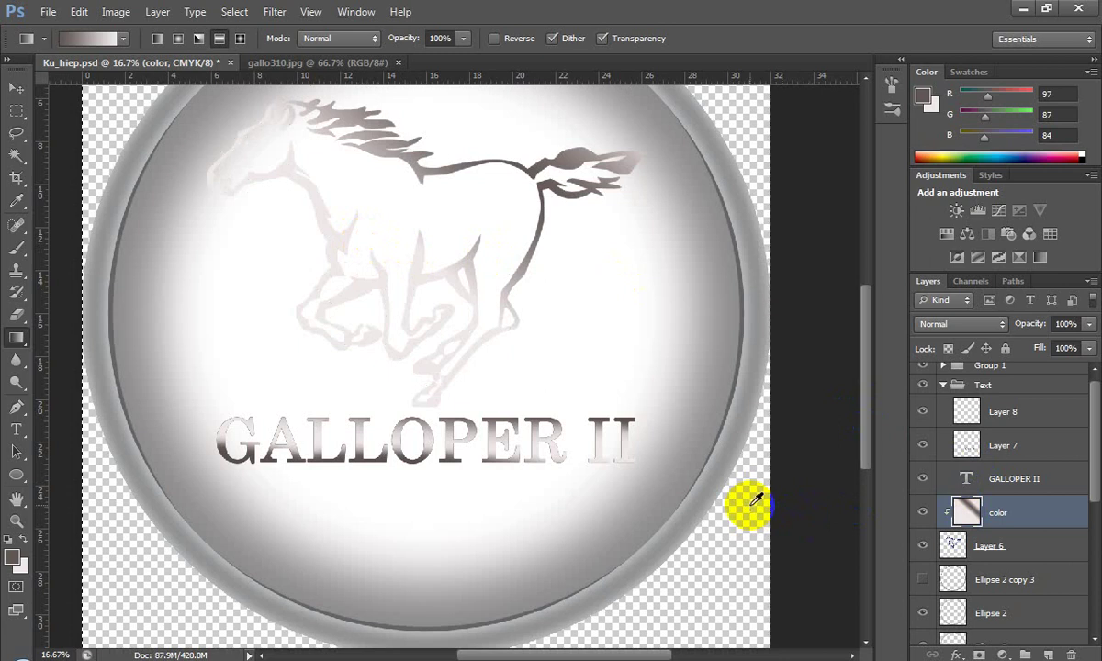
key(alt+BackSpace)
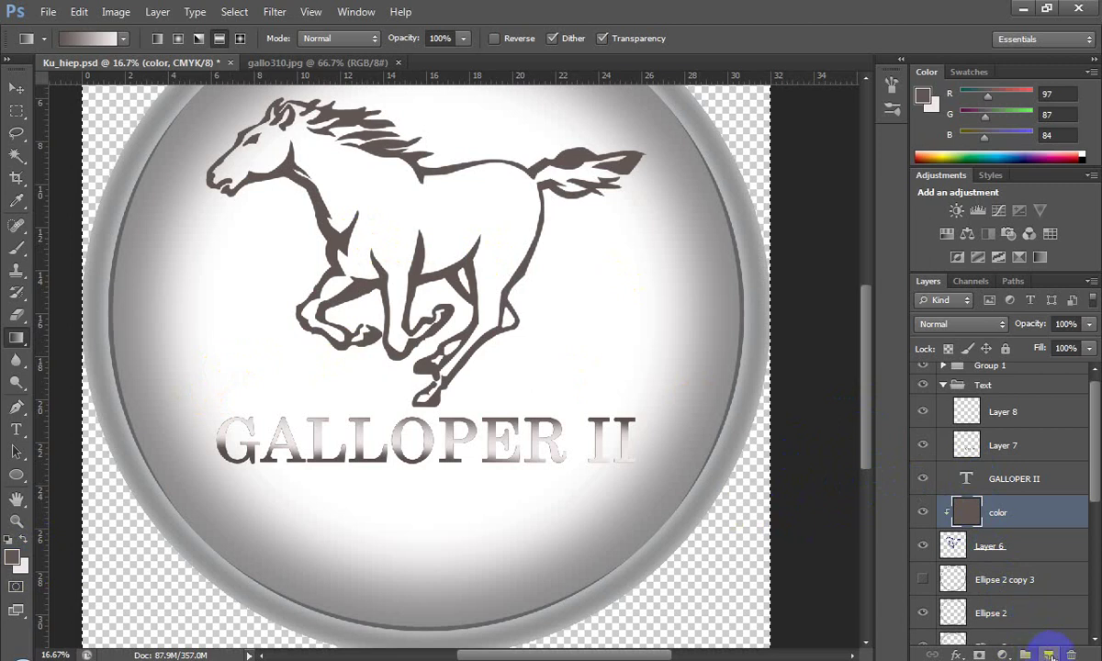
click(1049, 655)
Step: Make the new Layer 9 active and zoom out to see the whole badge
click(985, 521)
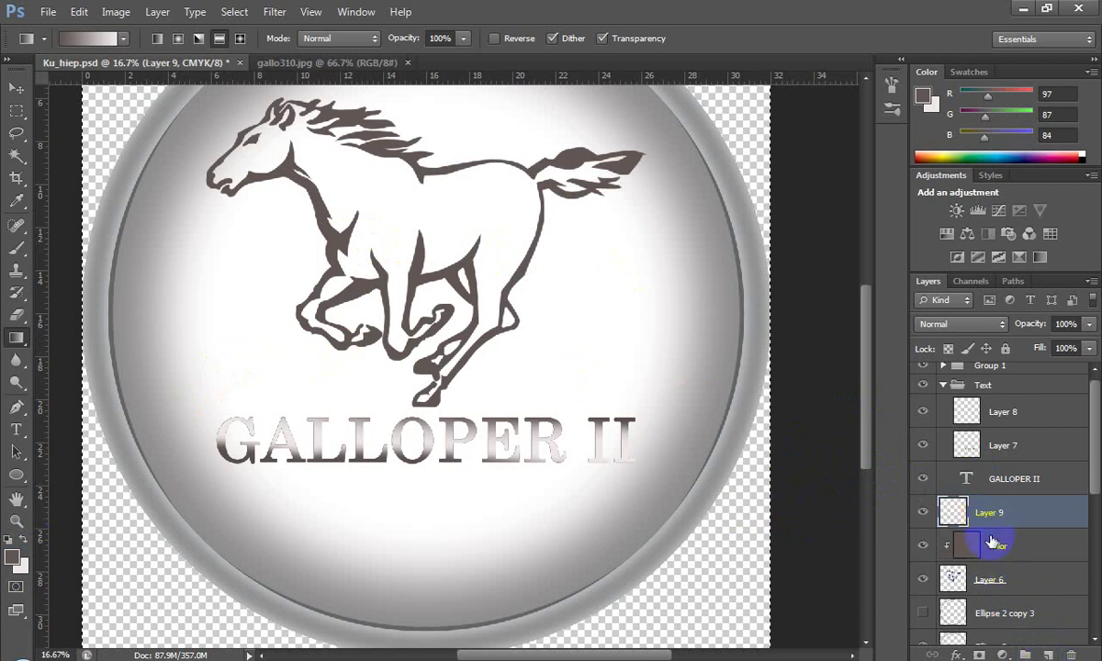
click(378, 280)
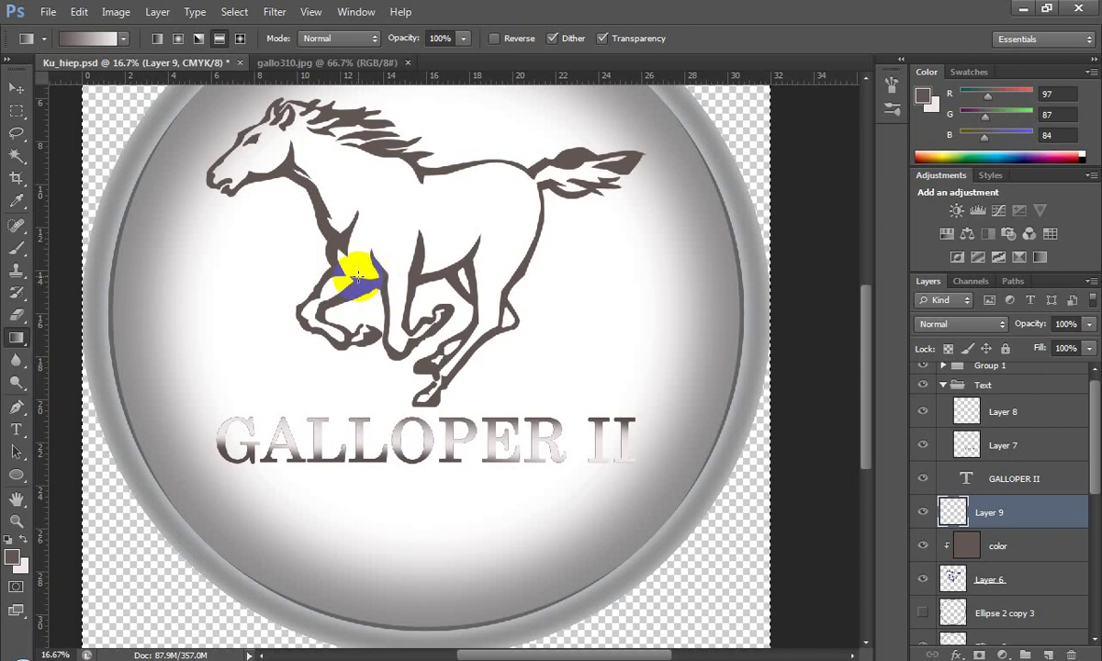
drag(356, 276, 392, 379)
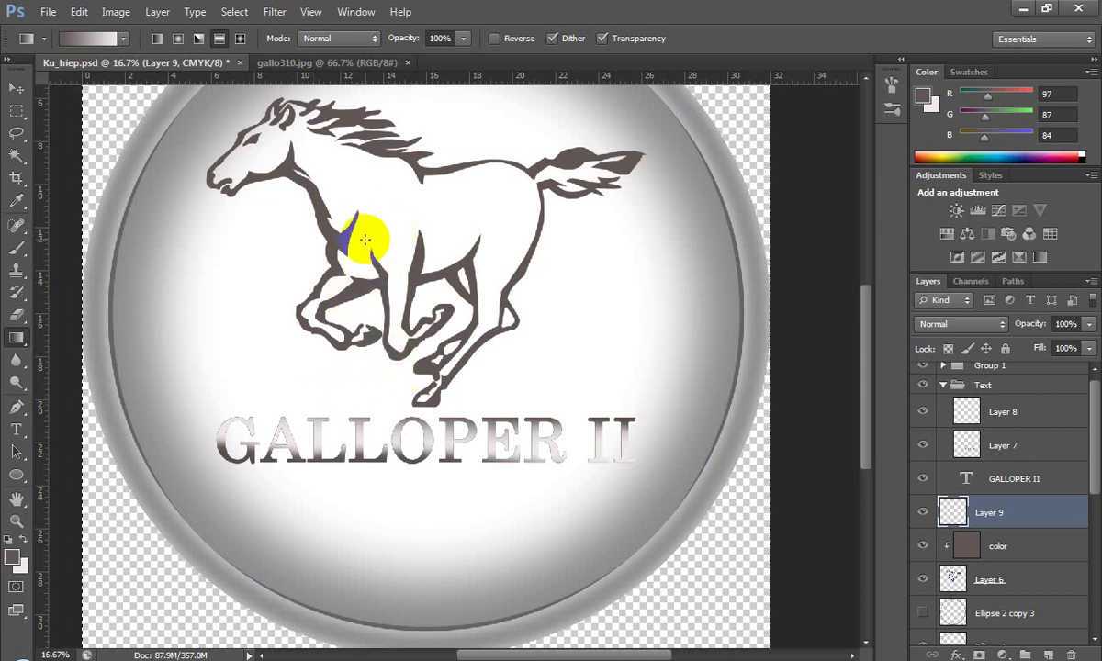
alt+click(365, 241)
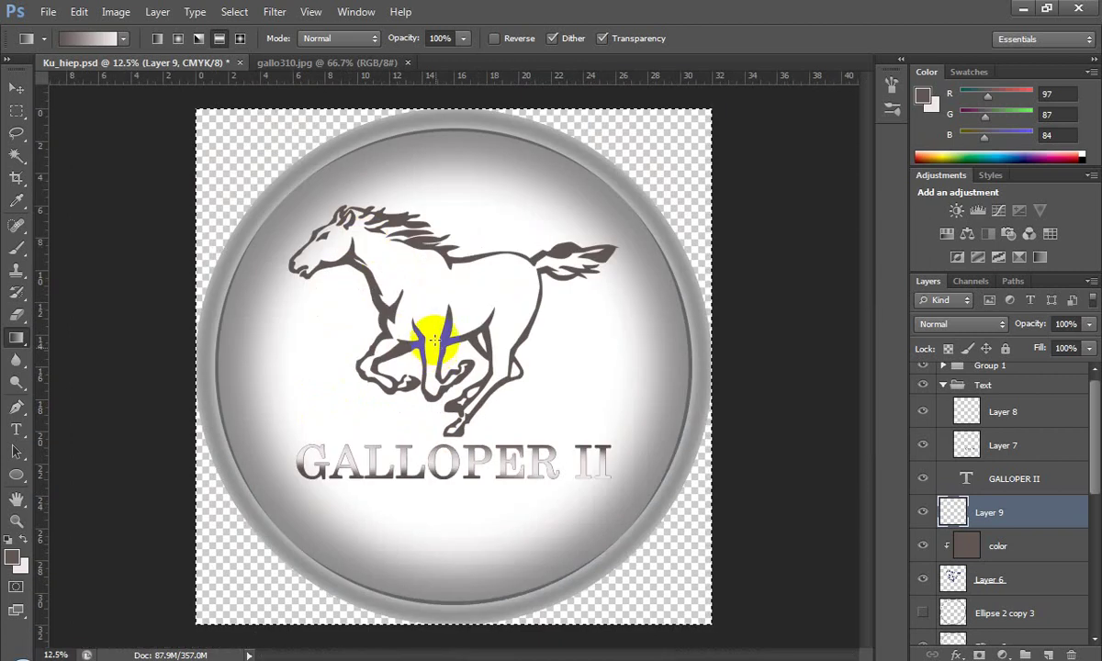
key(o)
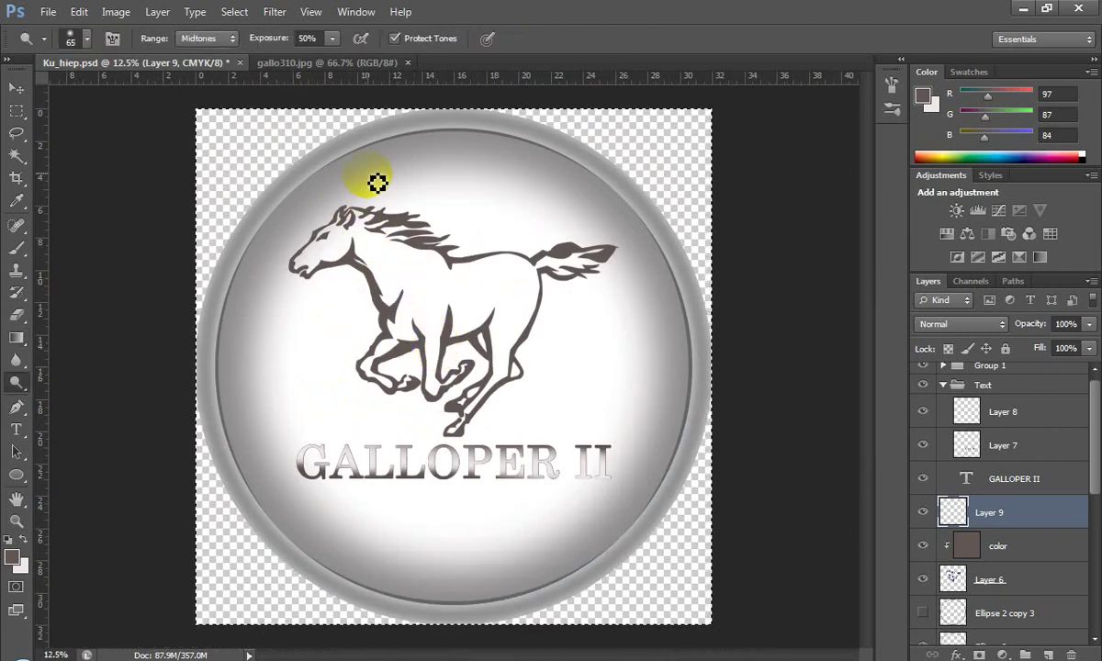
click(135, 161)
Step: Fill a wide rectangle across the horse's middle with the pale background colour
click(15, 133)
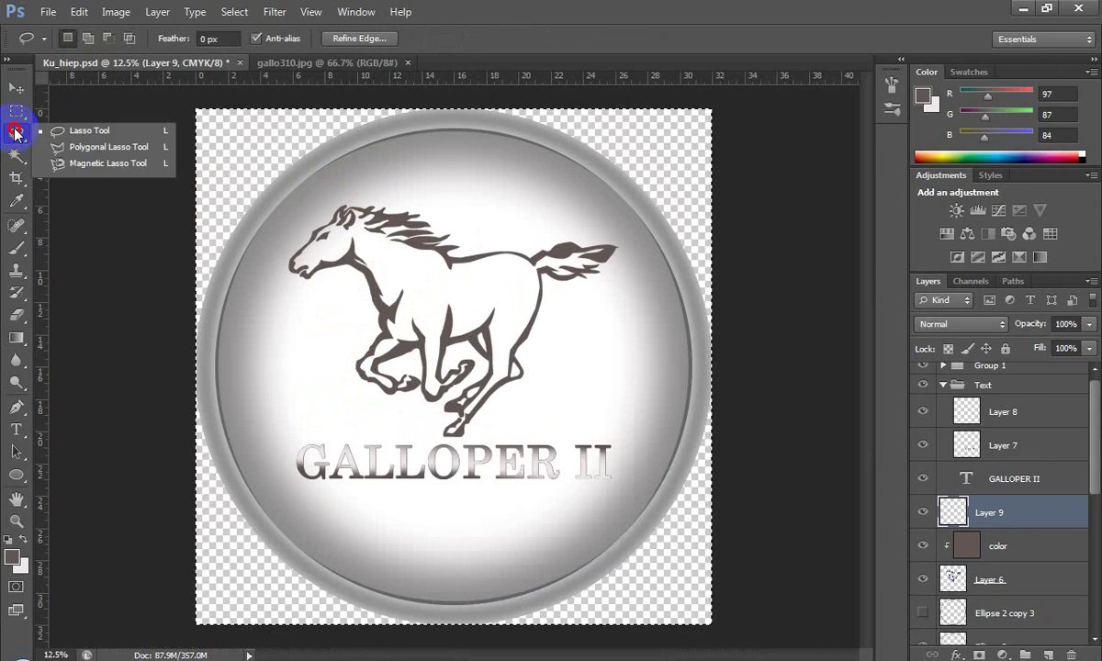
click(16, 111)
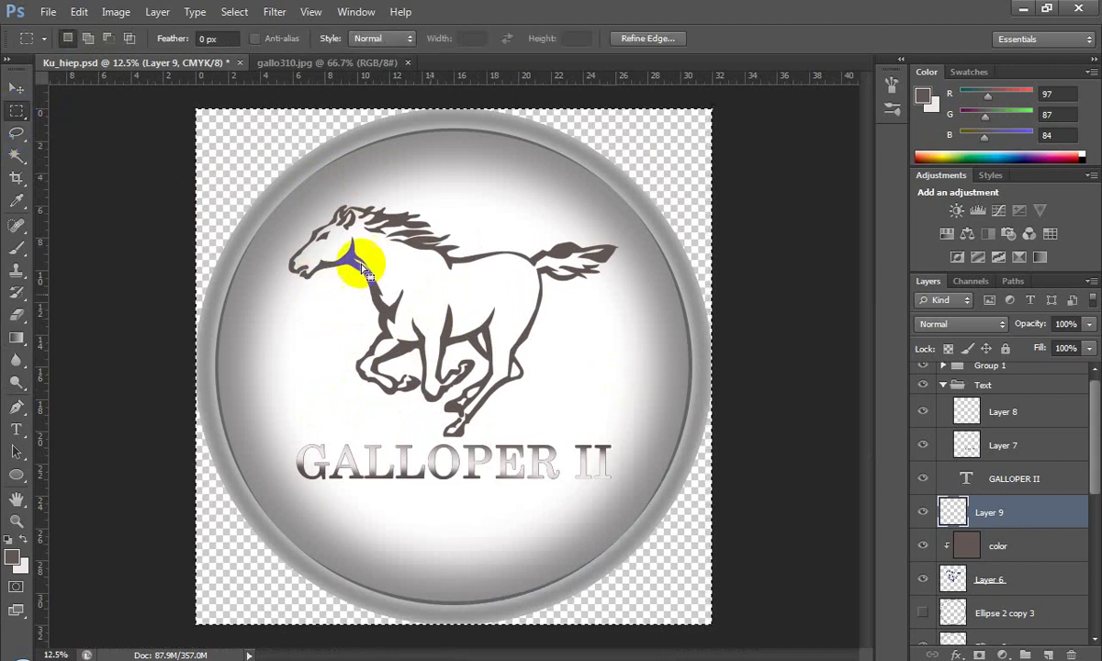
click(294, 260)
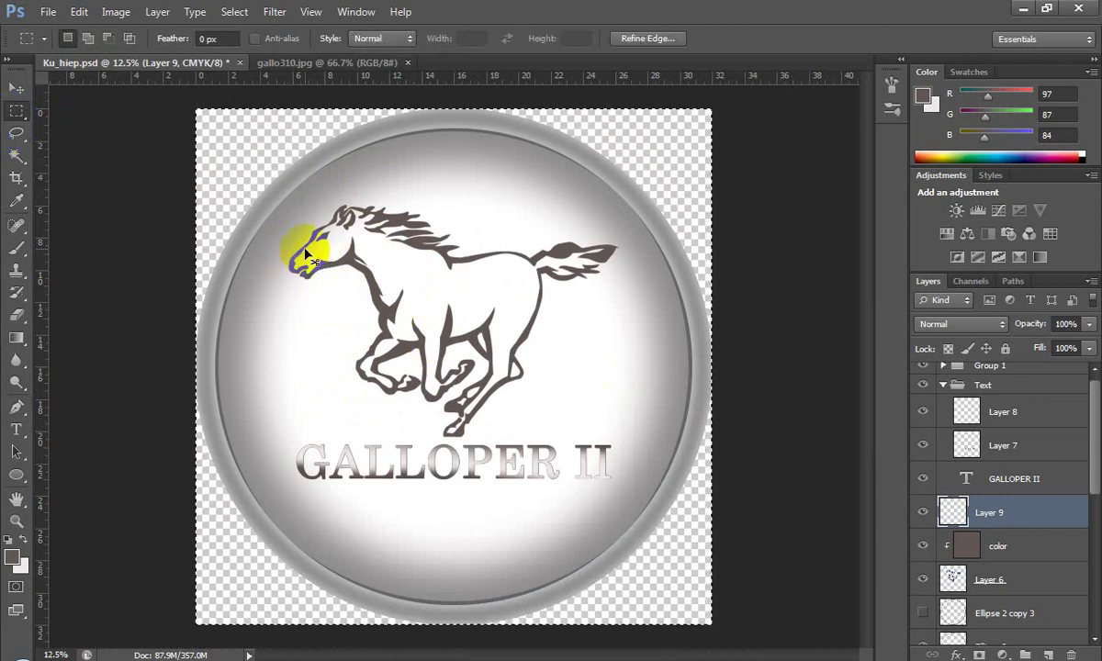
mouse_move(280, 247)
mouse_down()
mouse_move(663, 337)
mouse_move(652, 340)
mouse_up()
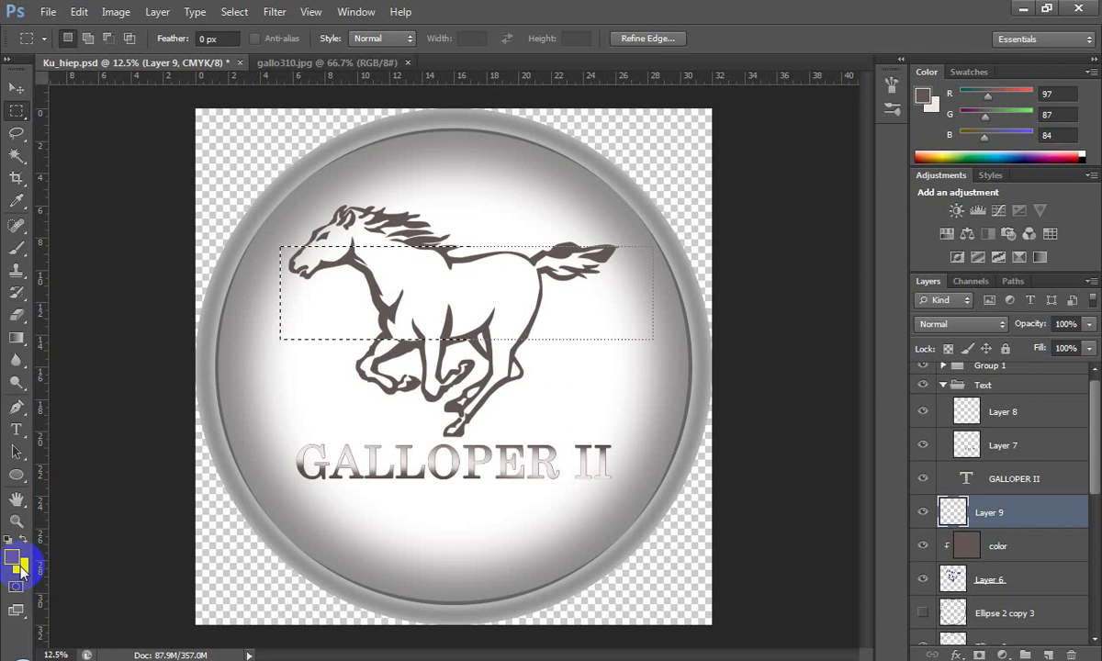
key(alt+BackSpace)
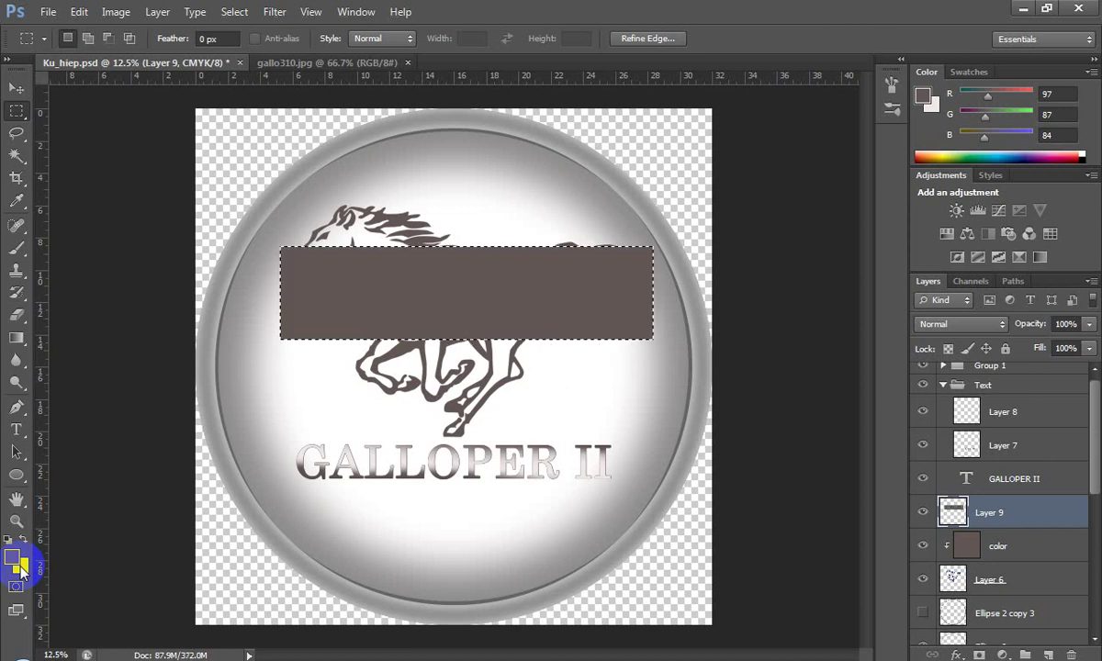
key(Delete)
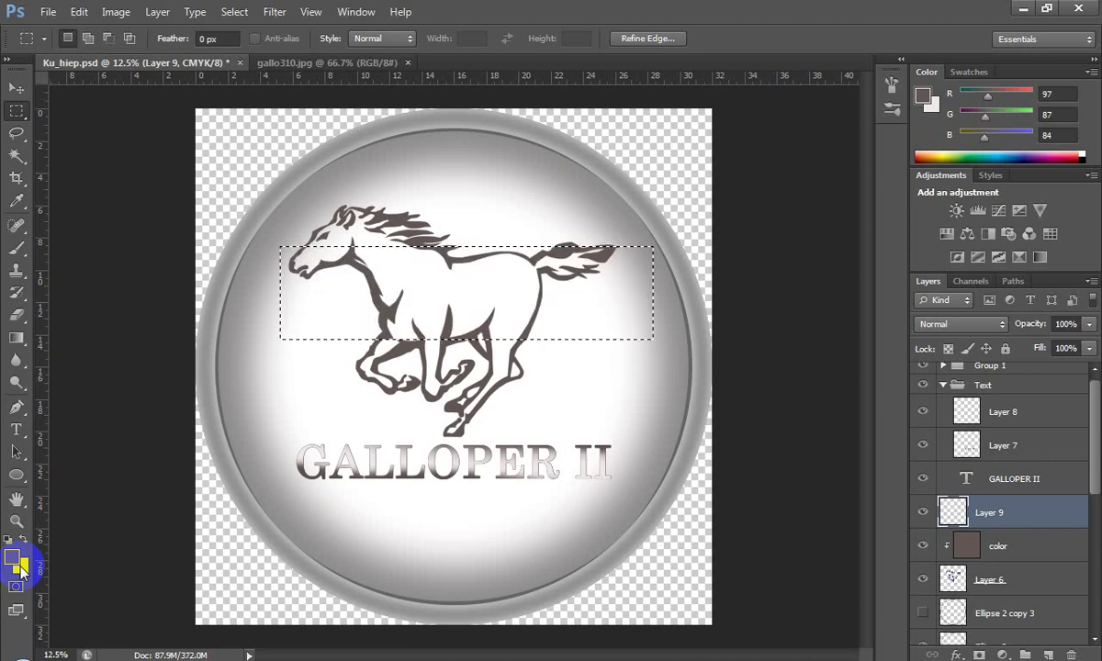
key(ctrl+BackSpace)
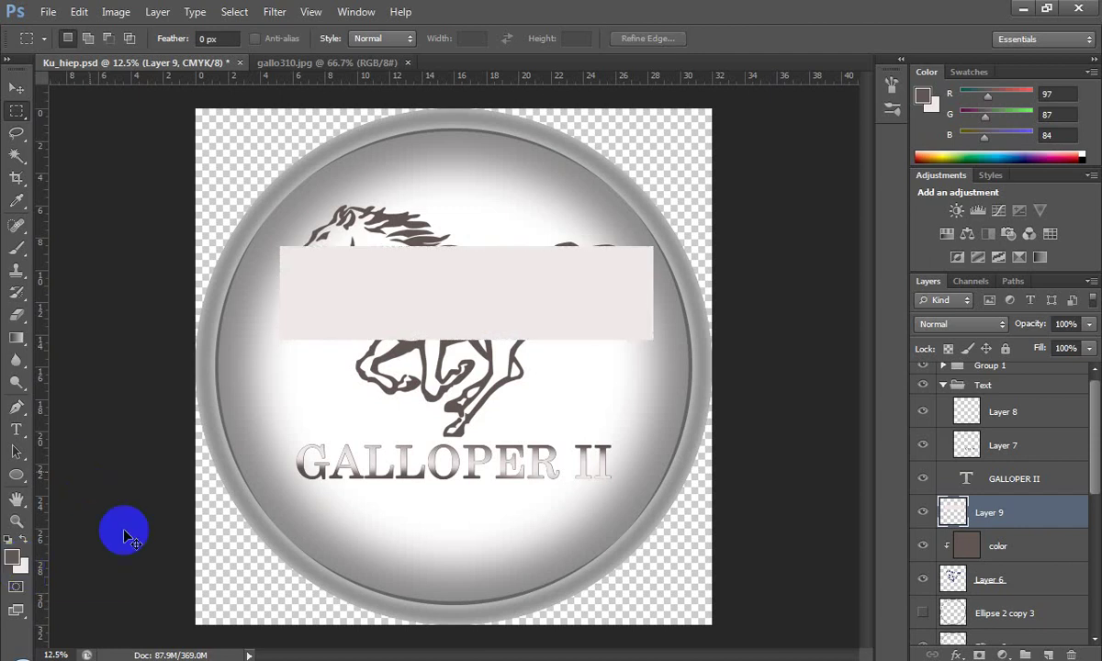
Step: Rotate the pale band about 27° and nudge it slightly left
key(ctrl+t)
drag(682, 212, 707, 310)
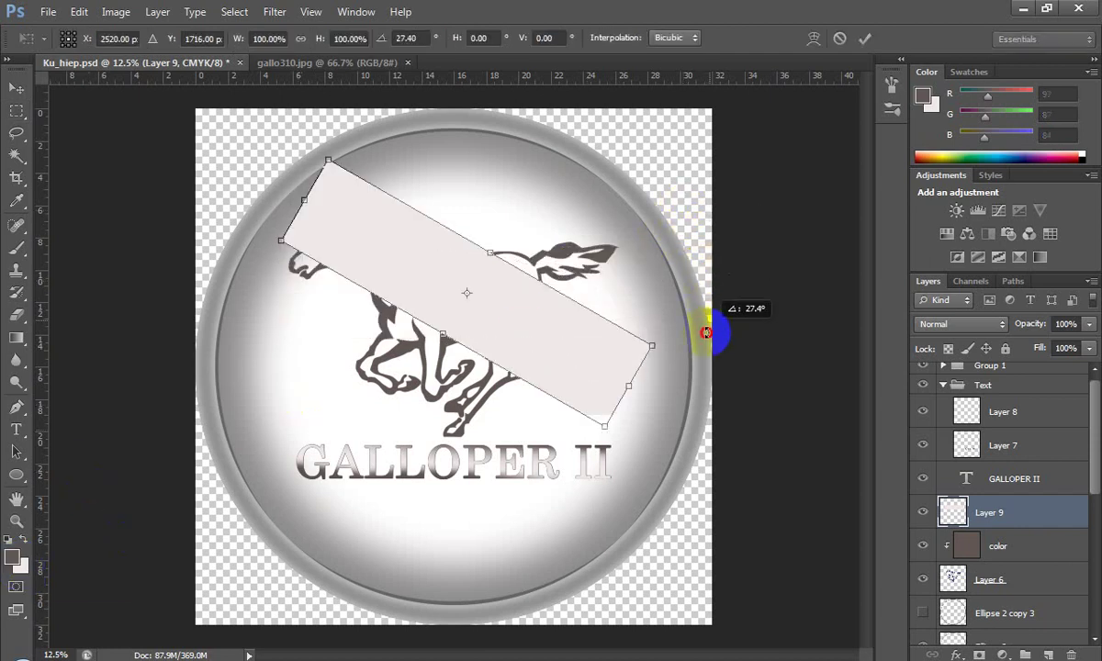
key(m)
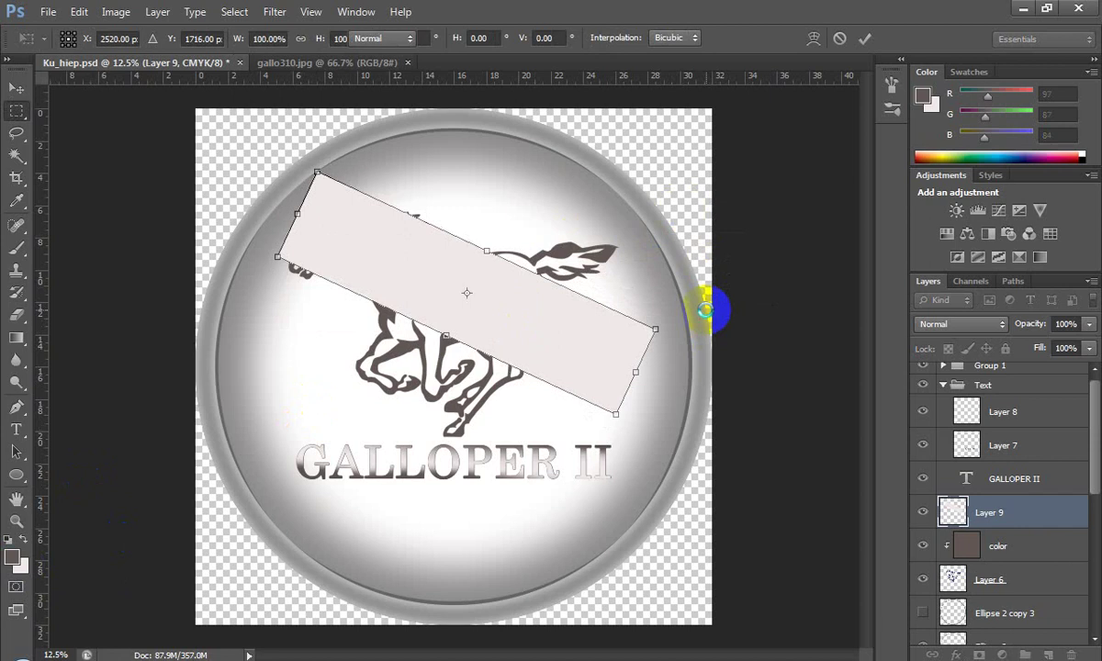
key(Return)
key(v)
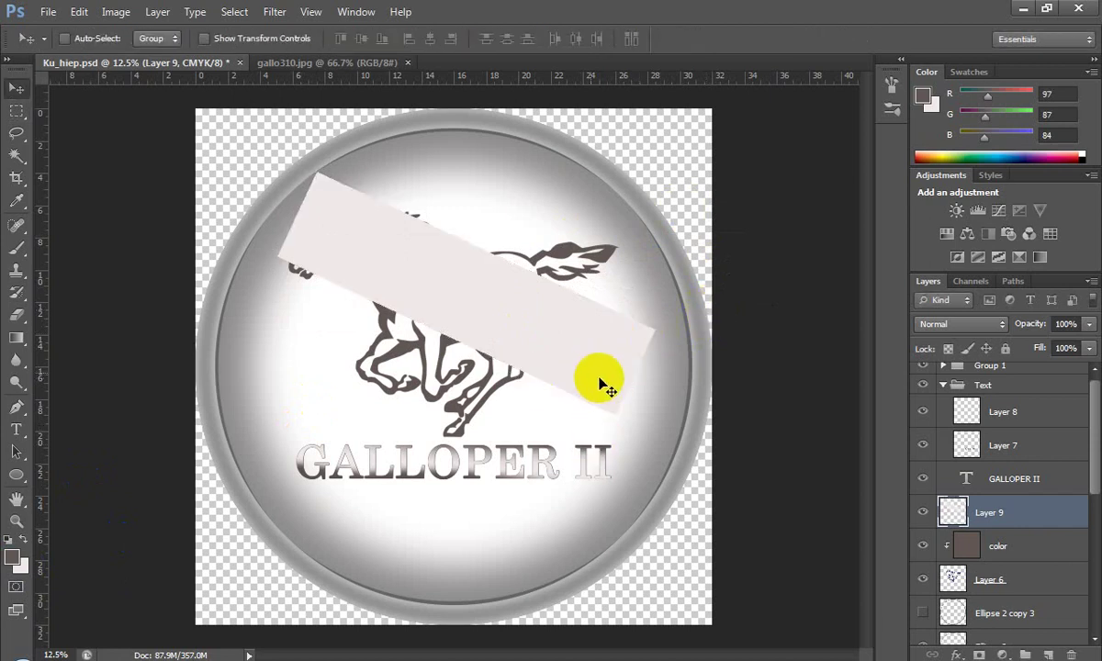
drag(597, 383, 582, 384)
Step: Shrink the band's height to about 90%
key(ctrl+t)
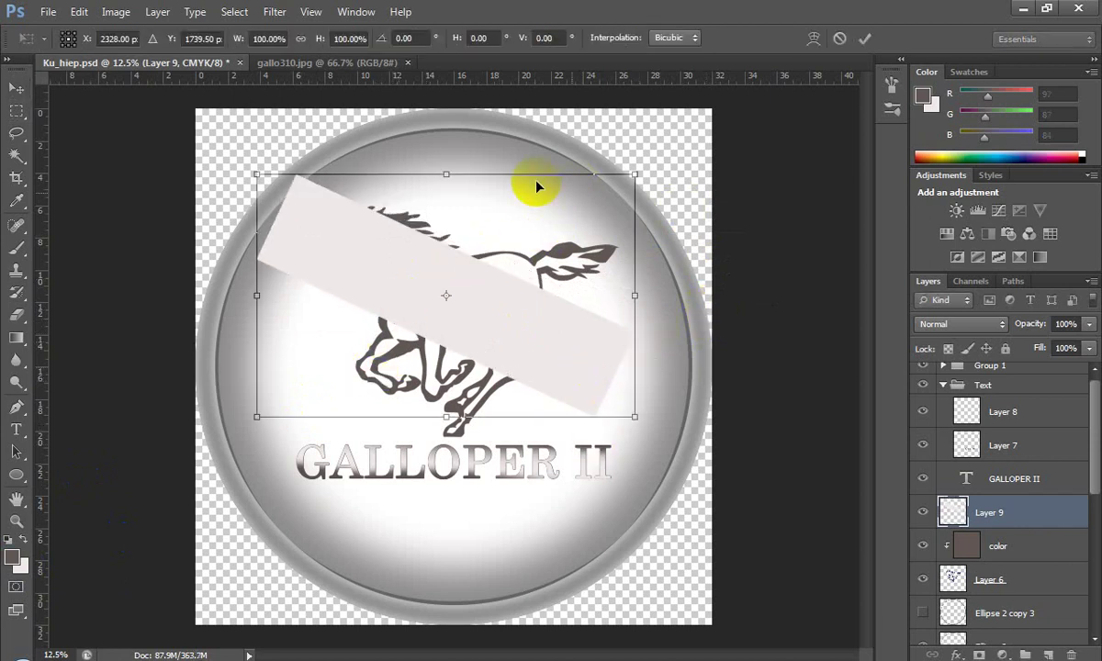
drag(463, 174, 453, 186)
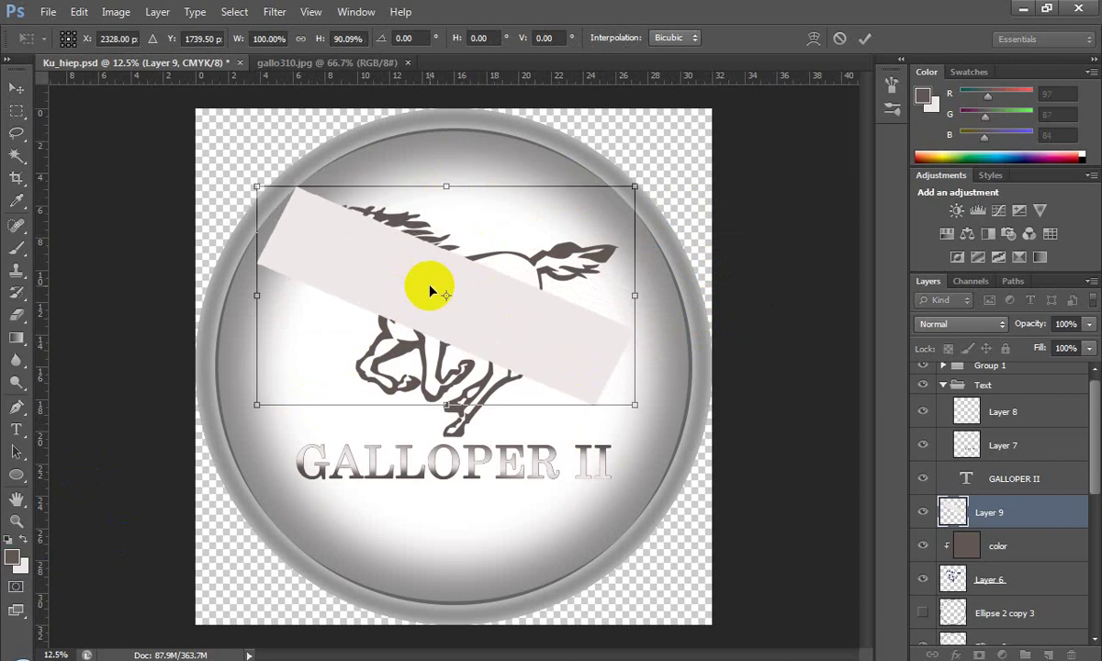
key(Return)
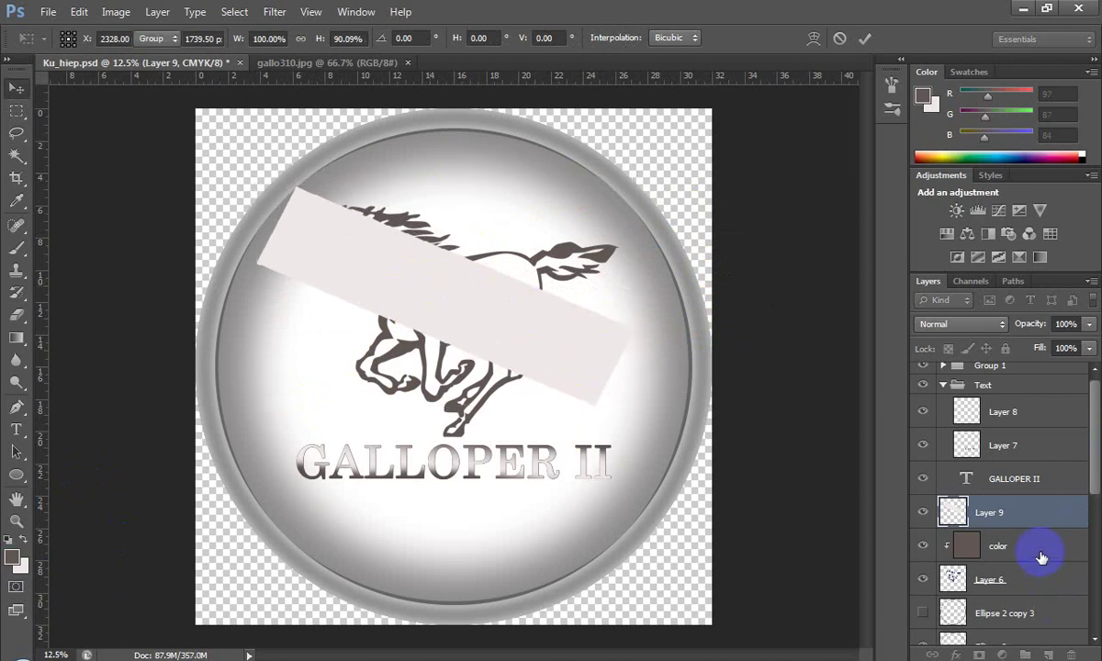
Step: Clip the pale band to the horse and move Layer 9 below the color layer
alt+click(998, 523)
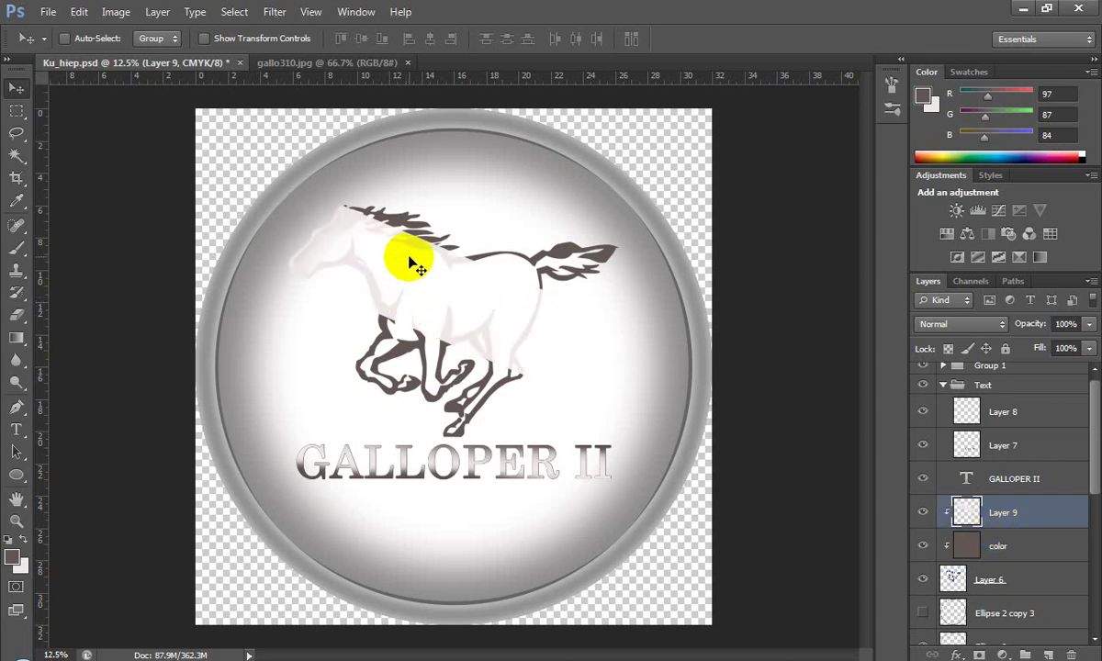
click(275, 11)
mouse_move(283, 186)
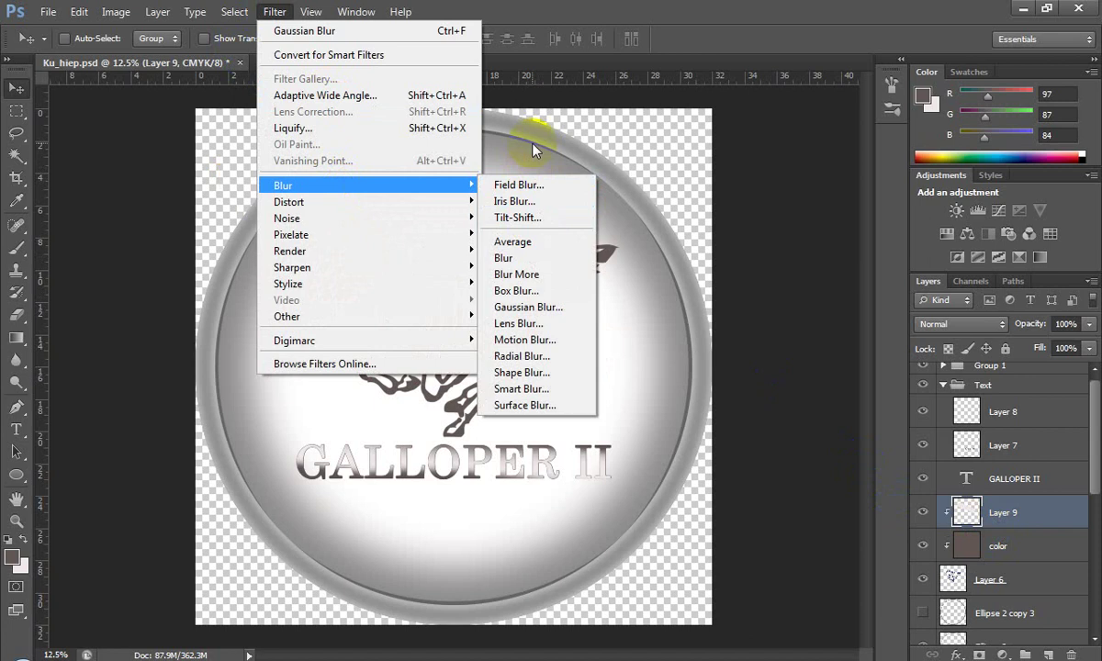
click(967, 511)
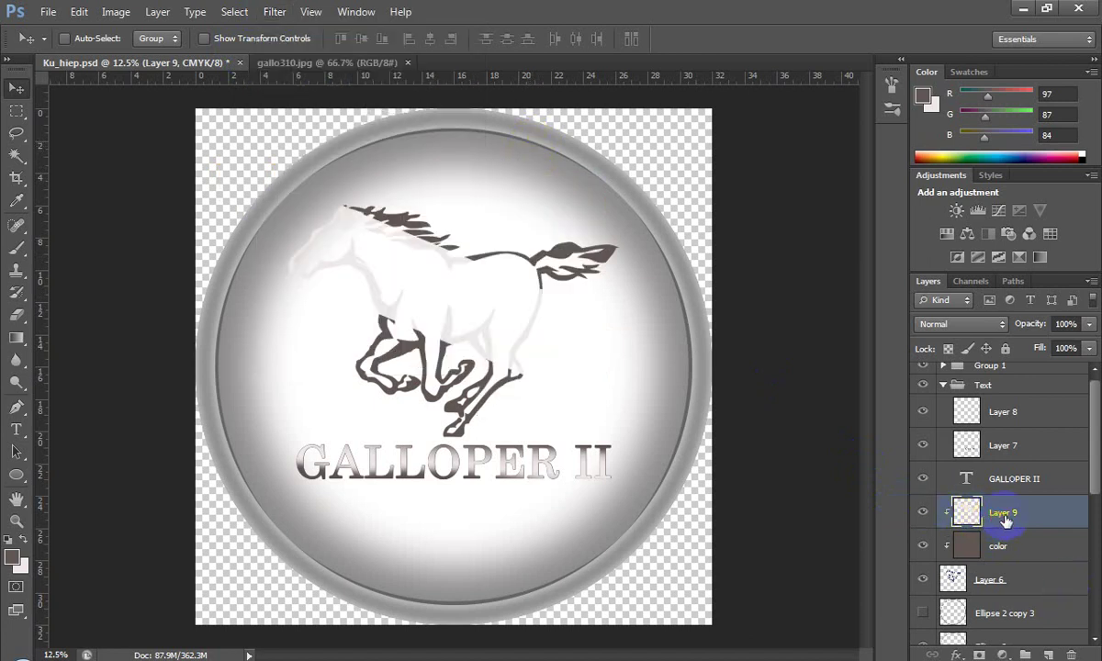
drag(1005, 520, 1001, 558)
Step: Apply a Gaussian Blur of 72.1 pixels to the pale band
click(278, 9)
mouse_move(368, 186)
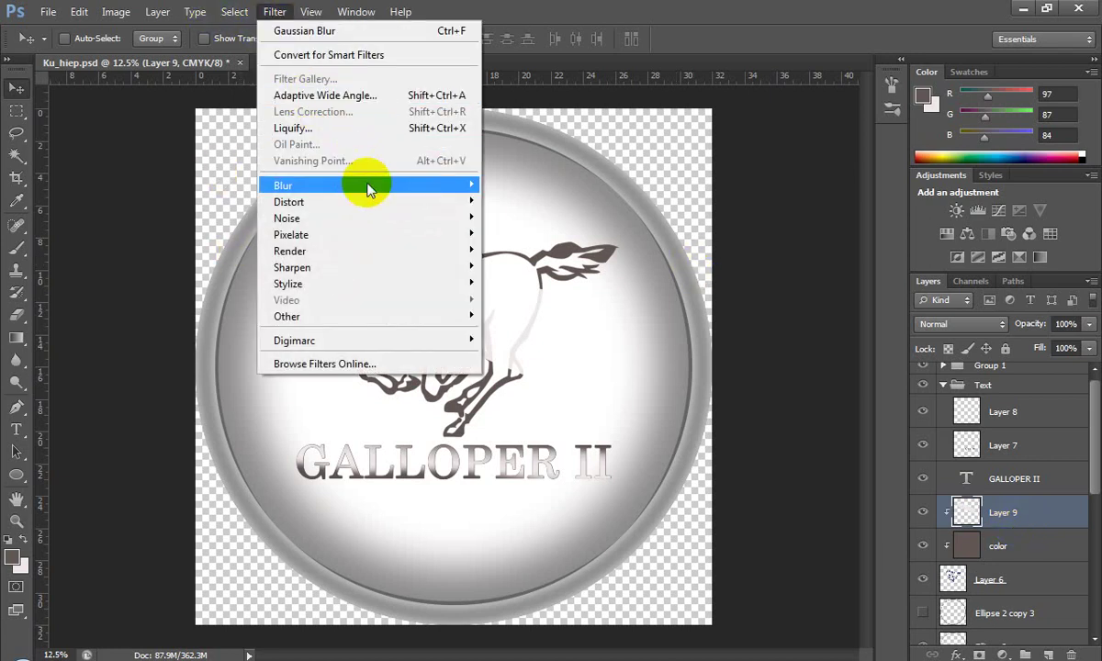
click(532, 306)
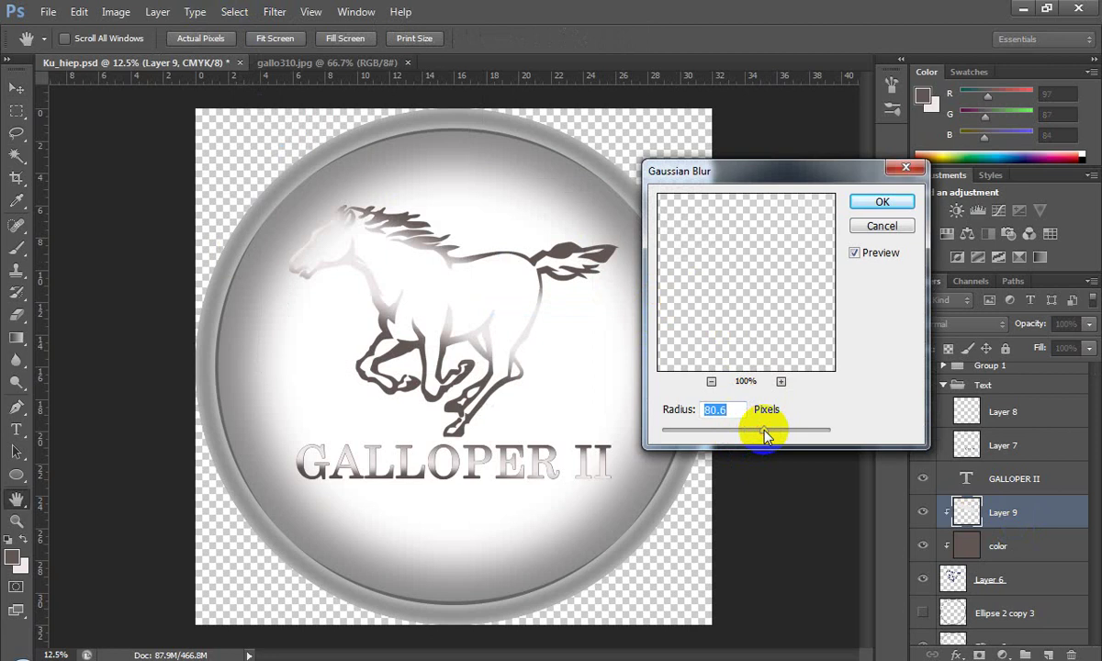
drag(744, 431, 759, 433)
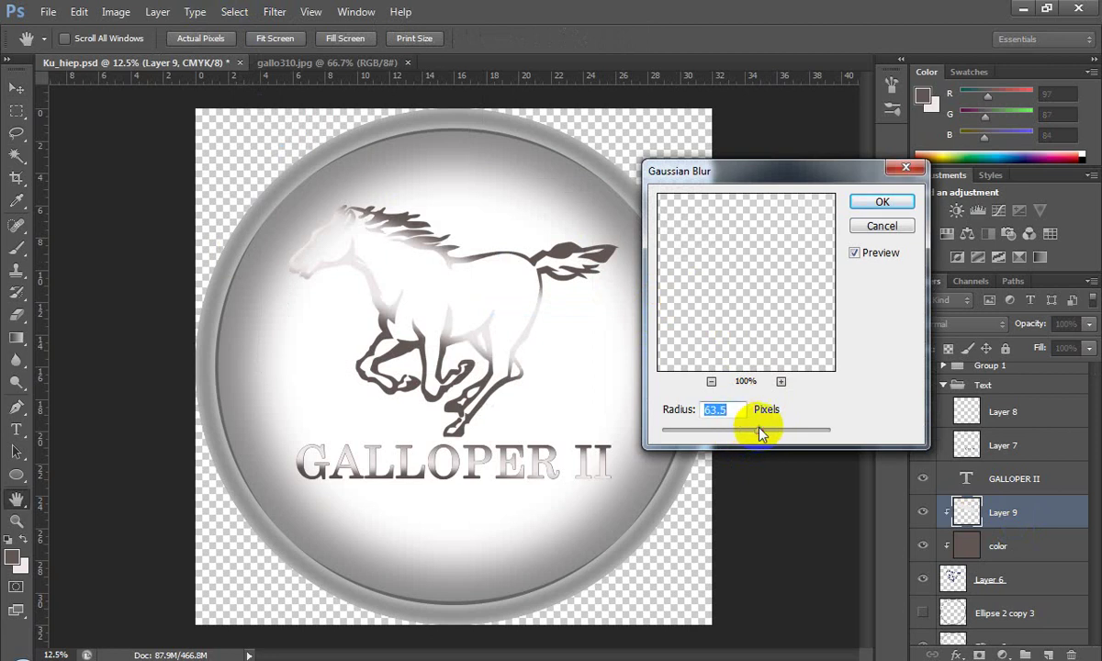
drag(759, 433, 762, 434)
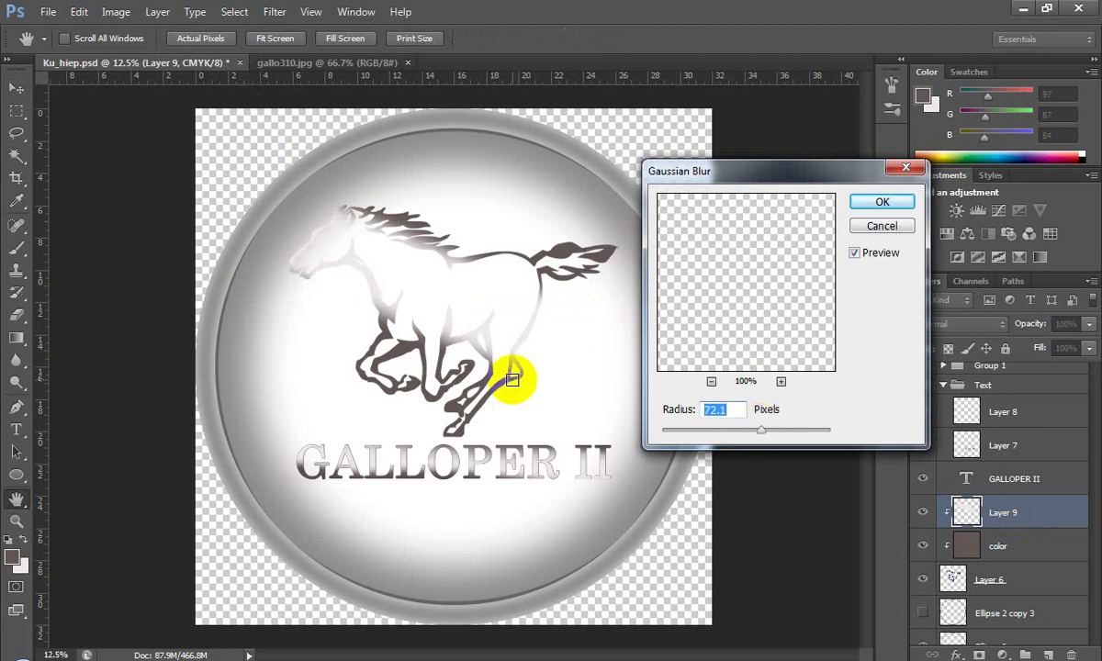
key(Return)
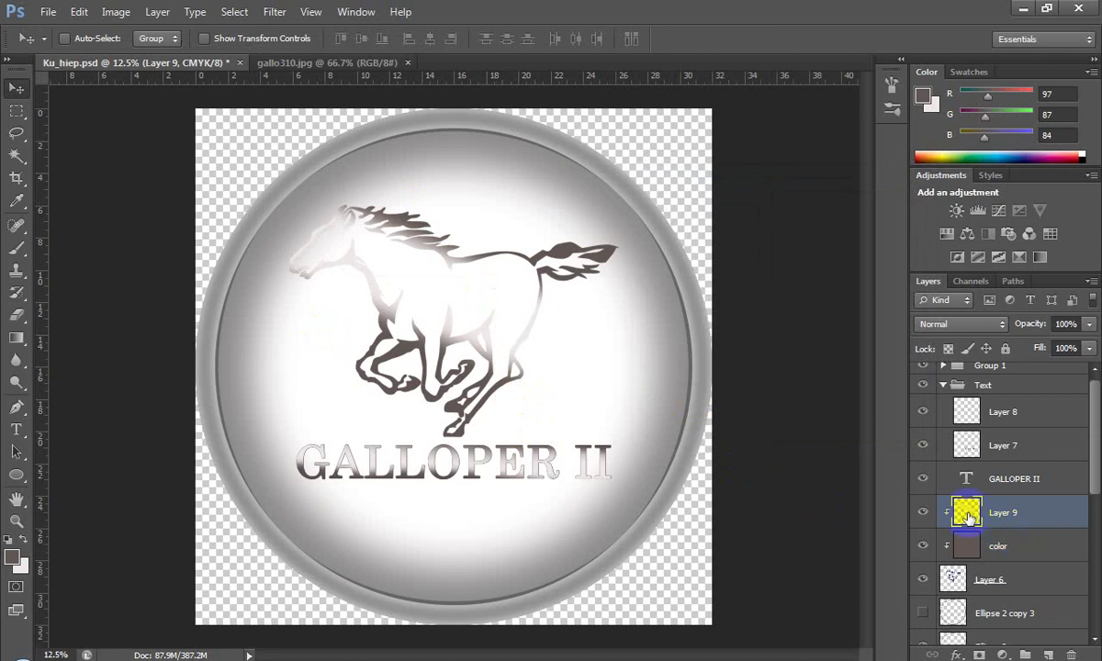
Step: Try Layer 9 in Screen mode at different stacking and clipping positions around the color layer
key(ctrl+bracketleft)
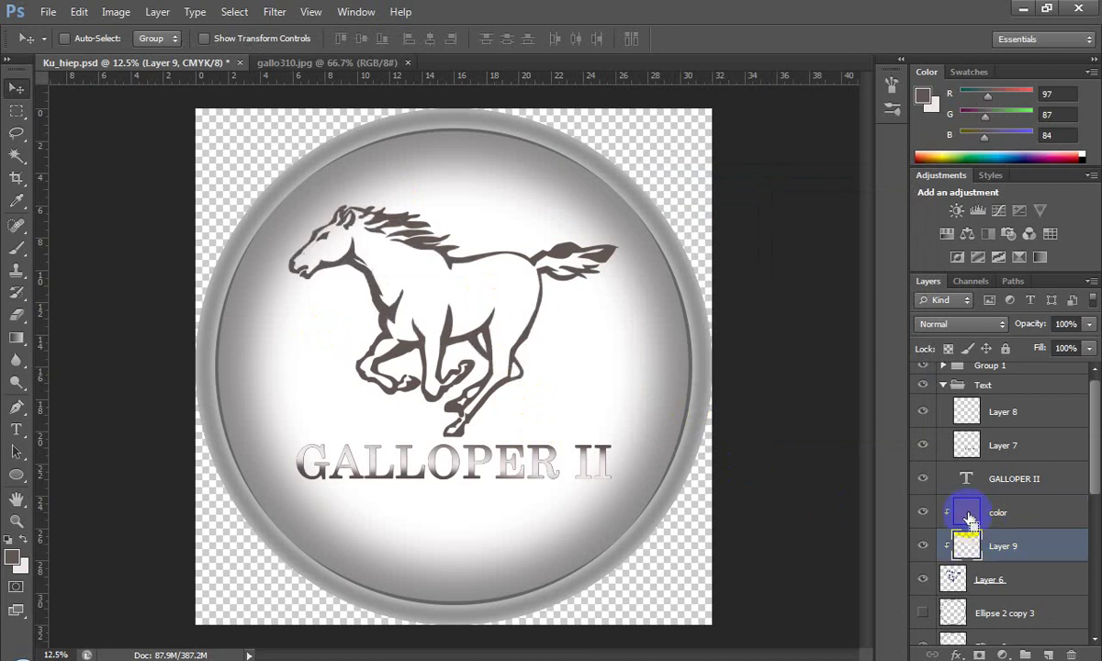
drag(970, 520, 970, 501)
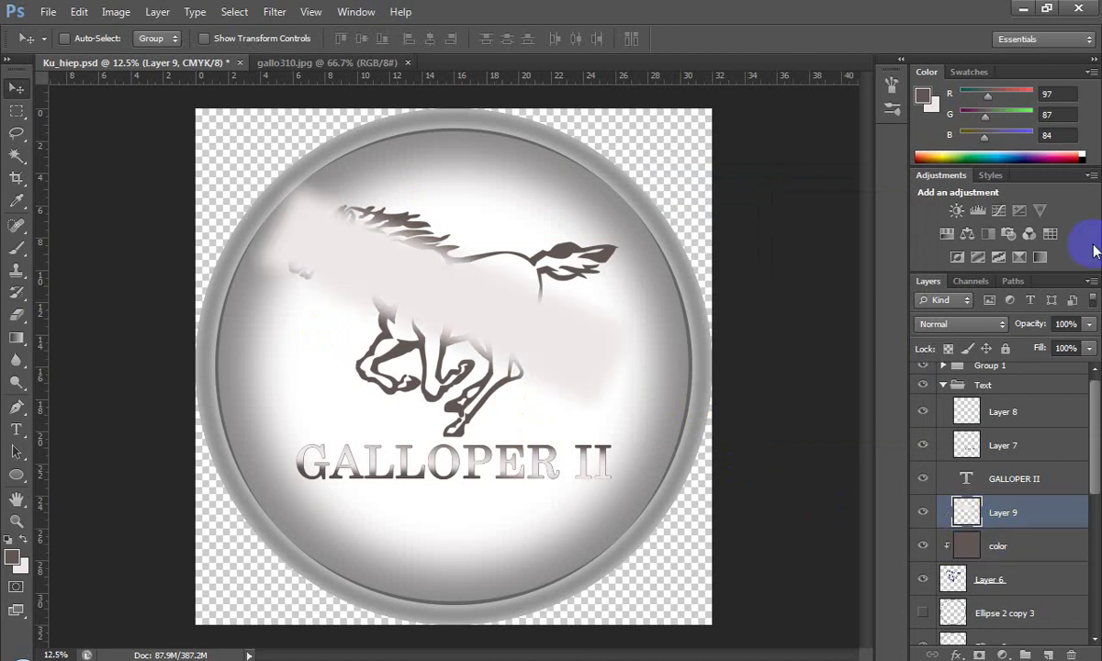
click(950, 324)
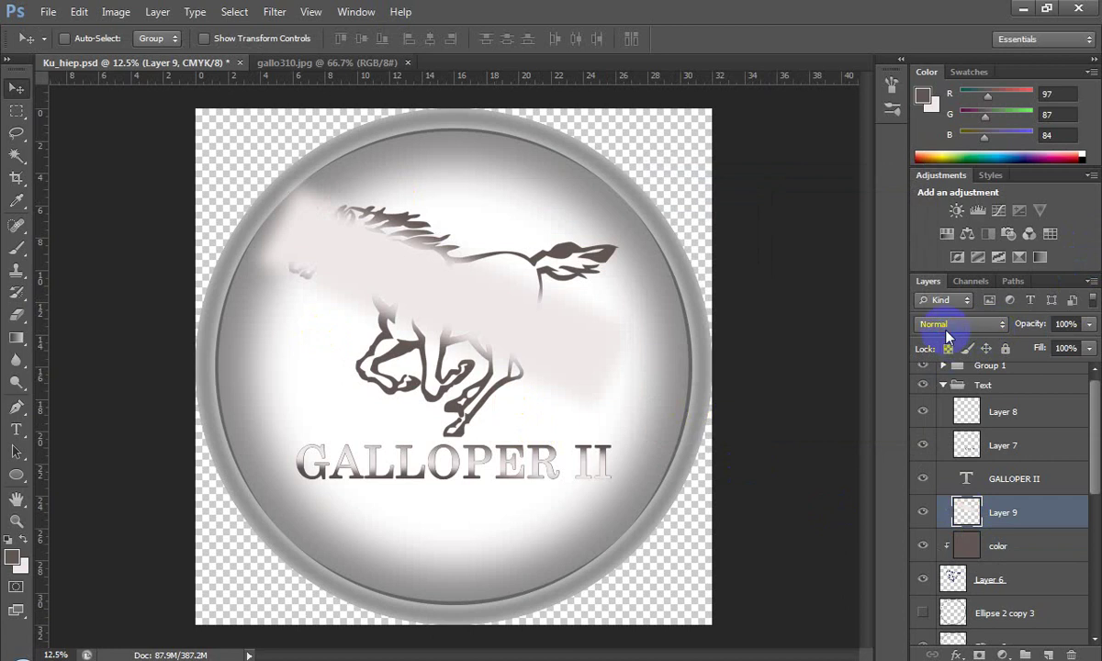
click(923, 145)
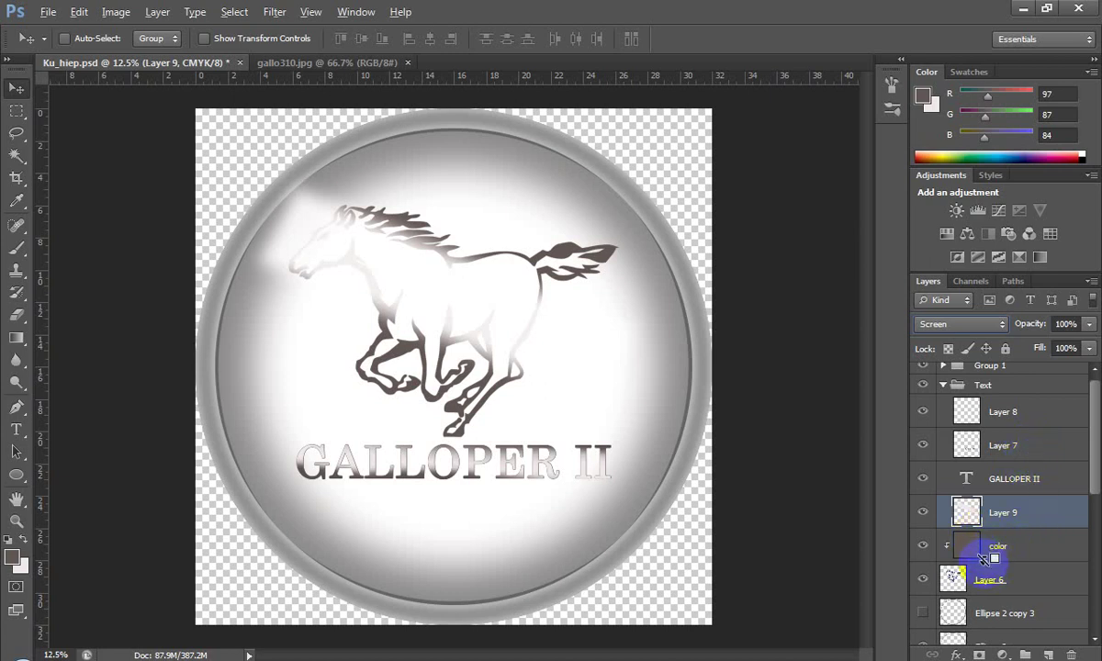
drag(988, 555, 969, 534)
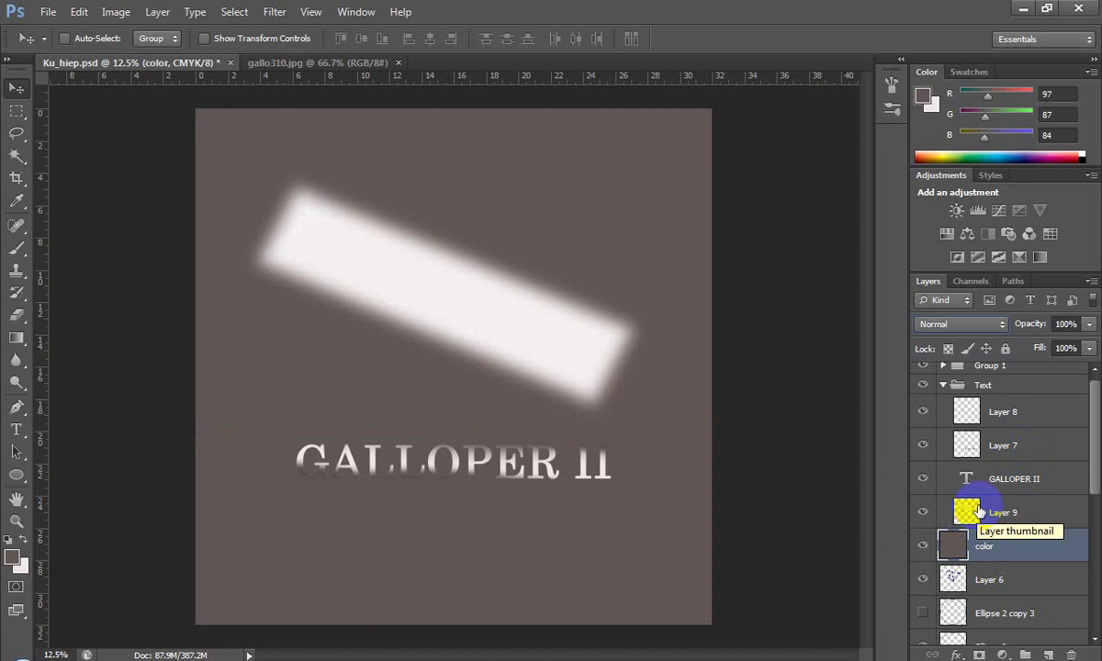
drag(980, 512, 998, 554)
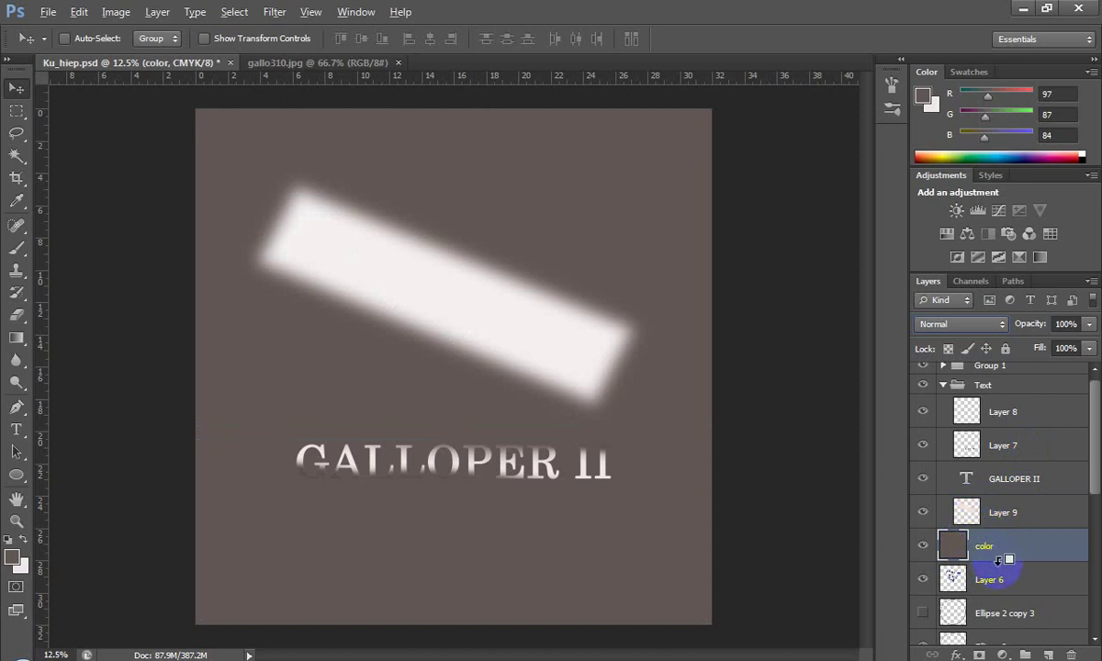
drag(999, 559, 1014, 524)
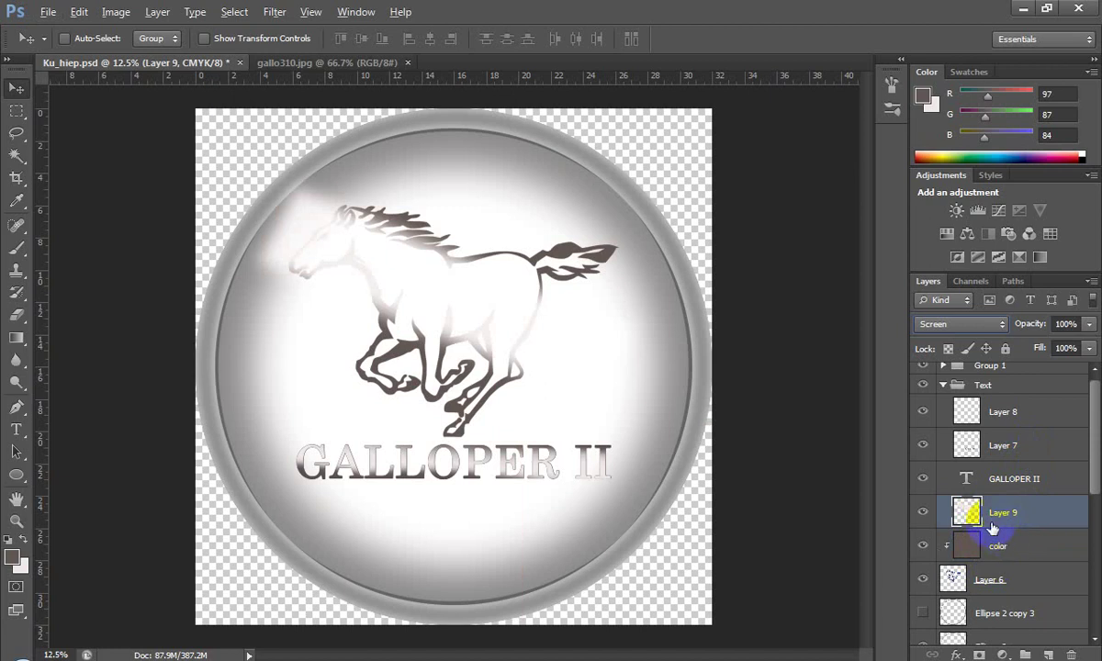
Step: Move Layer 9 out of the Text group above the color layer, trying 55% opacity
mouse_move(1006, 536)
mouse_down()
mouse_move(994, 533)
mouse_move(998, 548)
mouse_move(955, 504)
mouse_up()
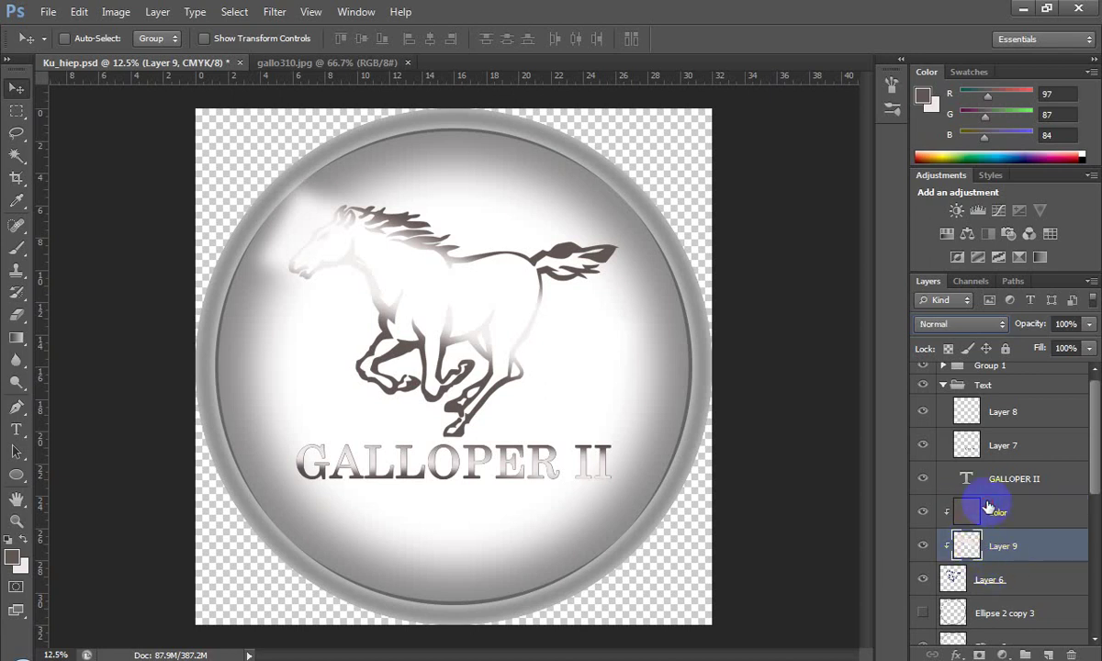
click(992, 509)
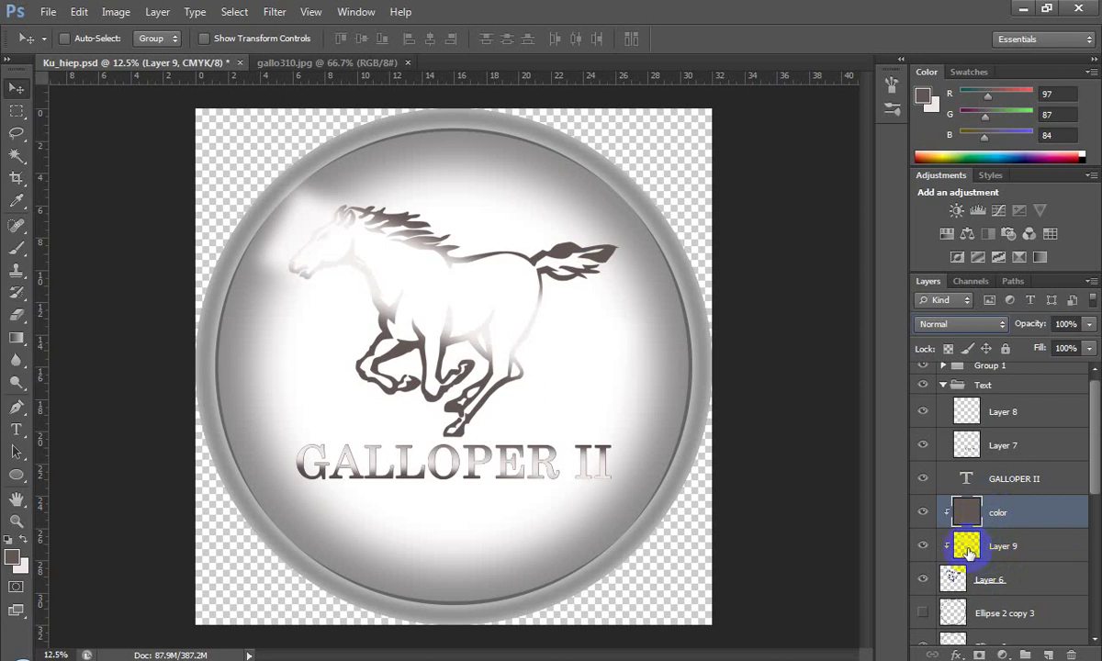
click(969, 552)
drag(979, 546, 980, 512)
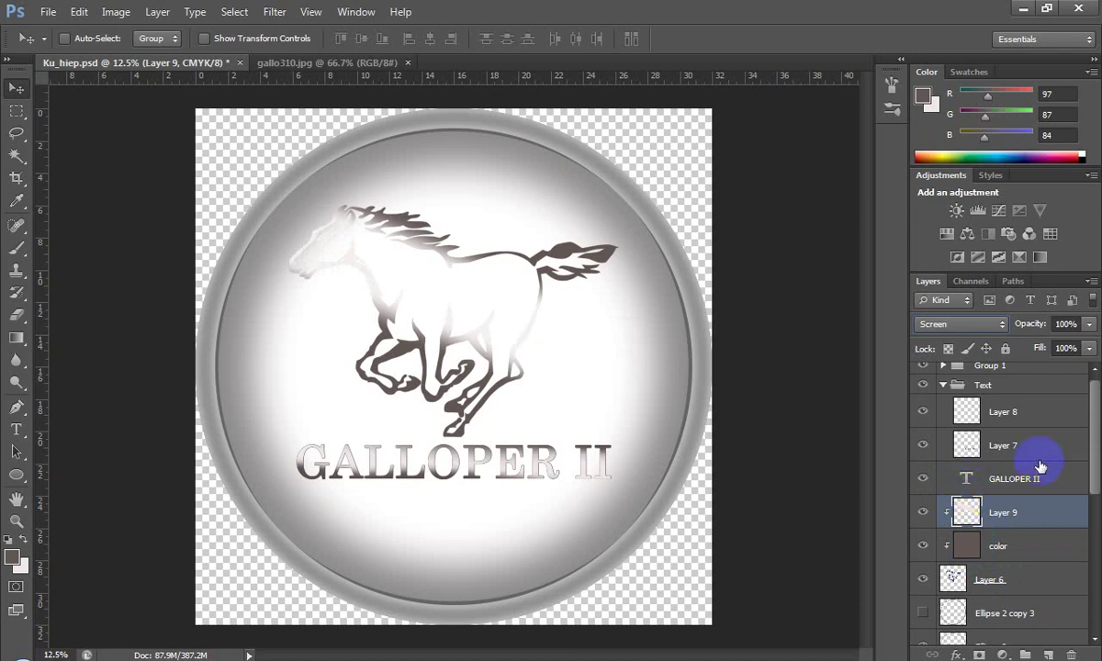
click(1088, 324)
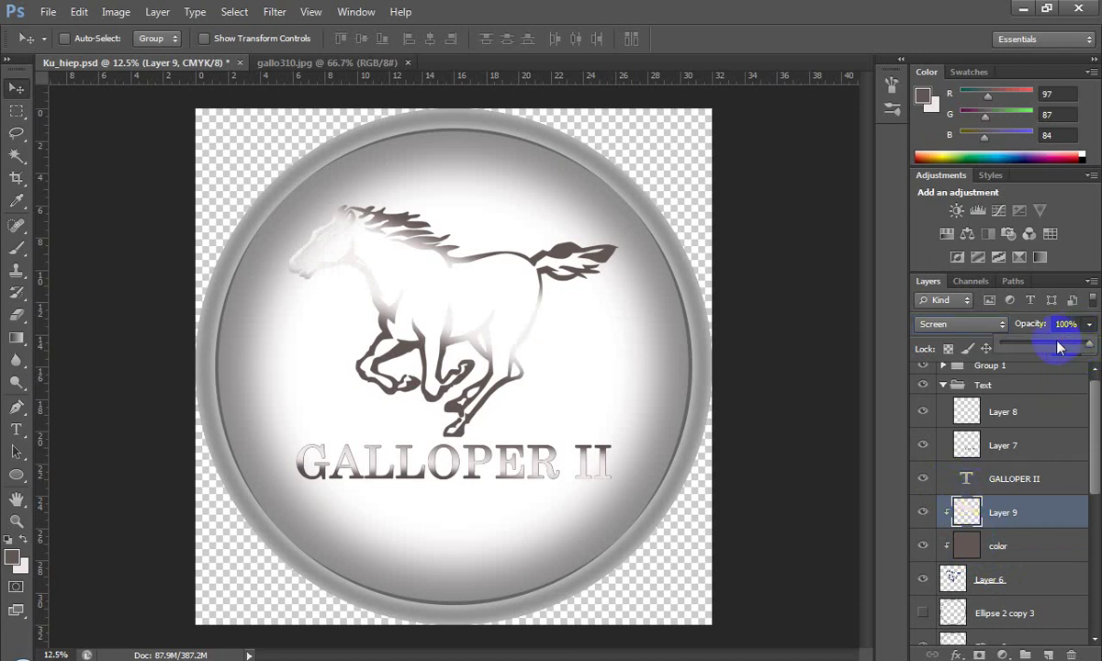
drag(1086, 343, 1052, 347)
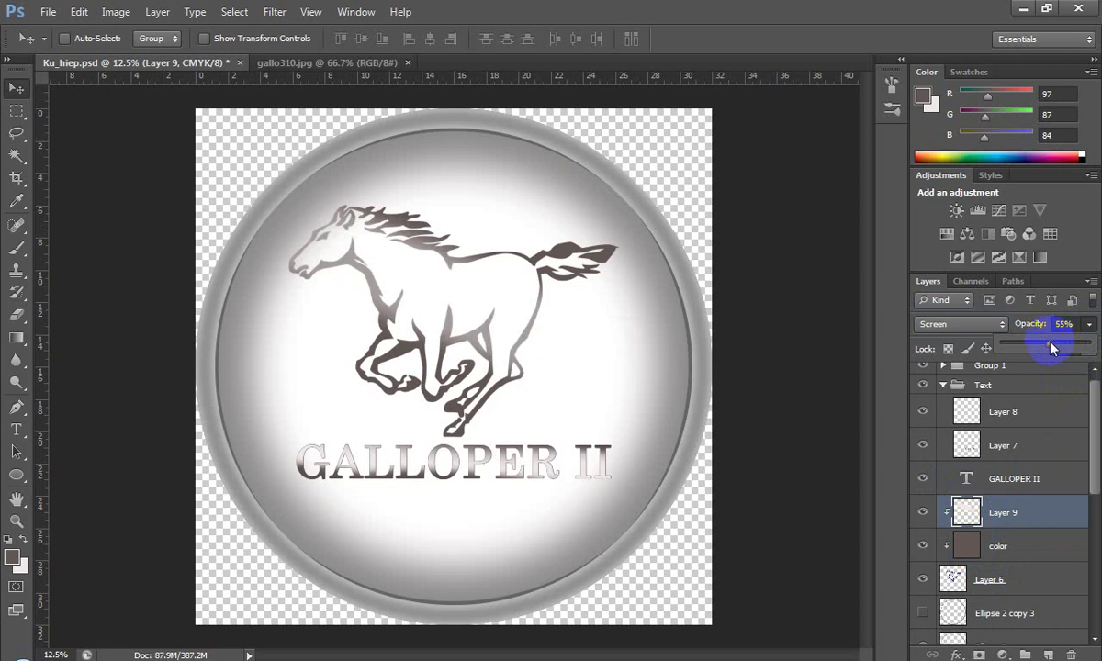
key(Escape)
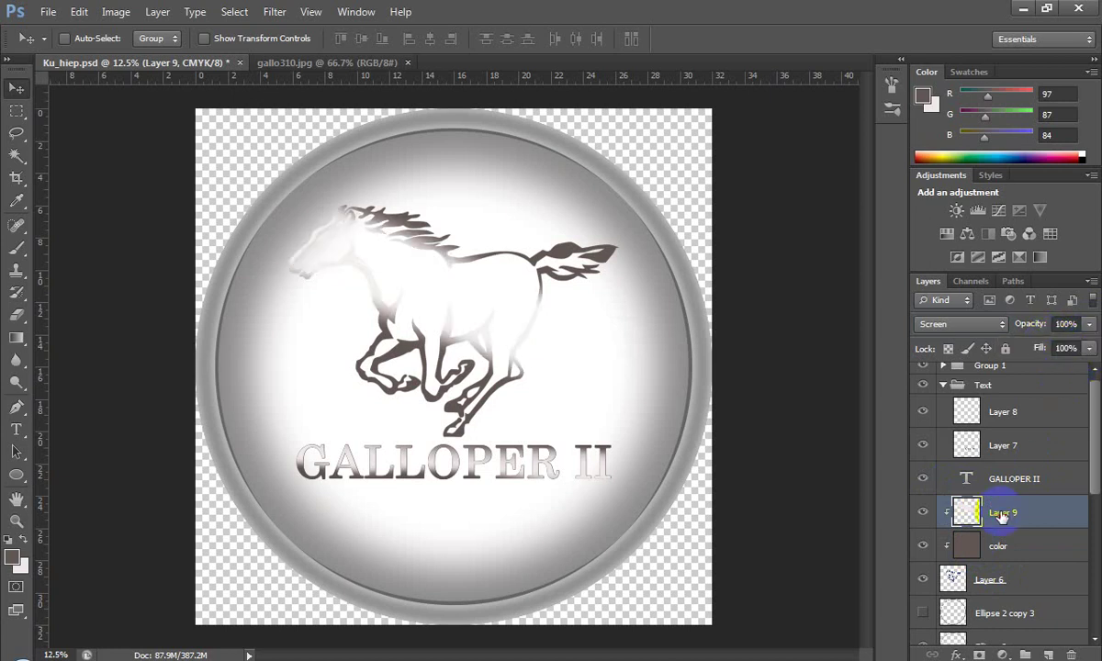
Step: Delete the blurred glare Layer 9 and compare the badge at two zoom levels
key(Delete)
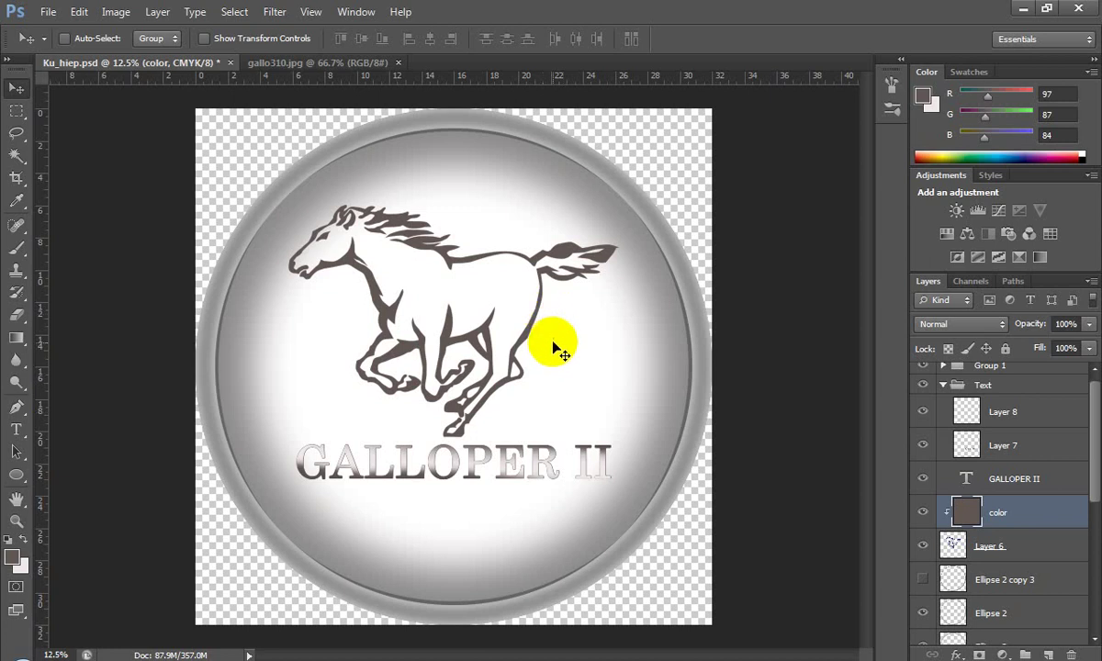
key(ctrl+plus)
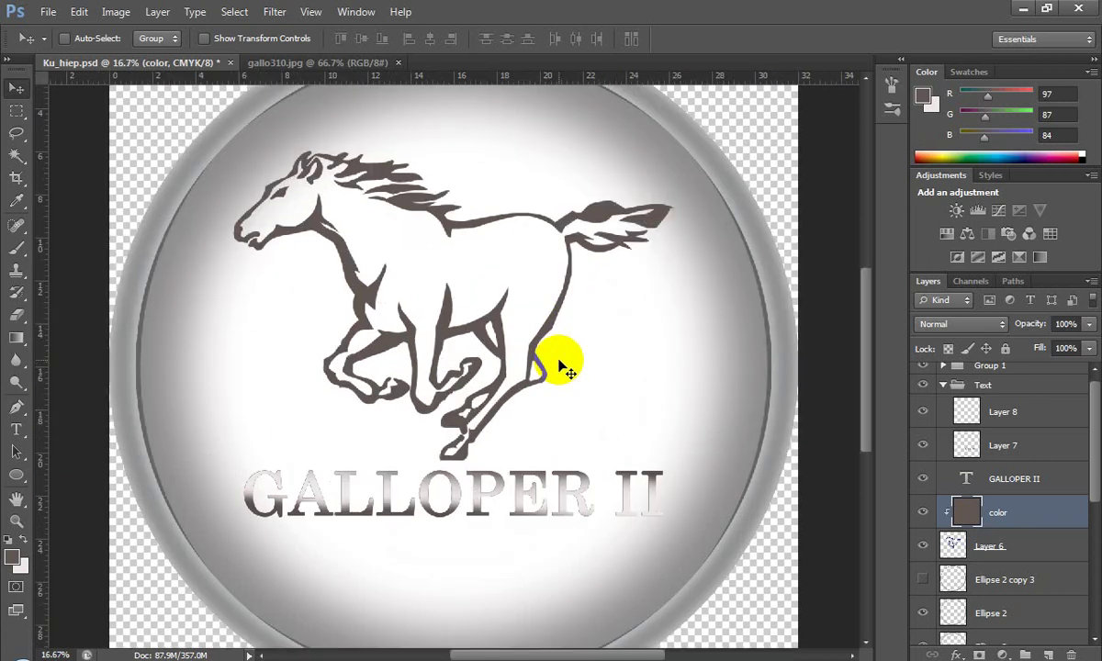
key(ctrl+minus)
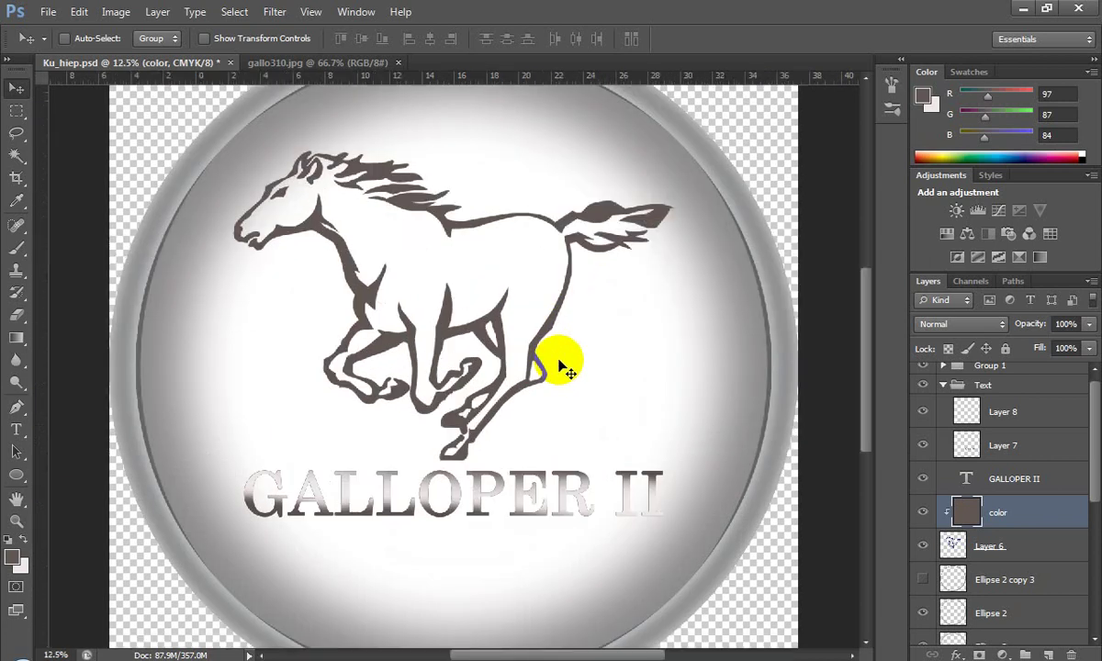
key(ctrl+plus)
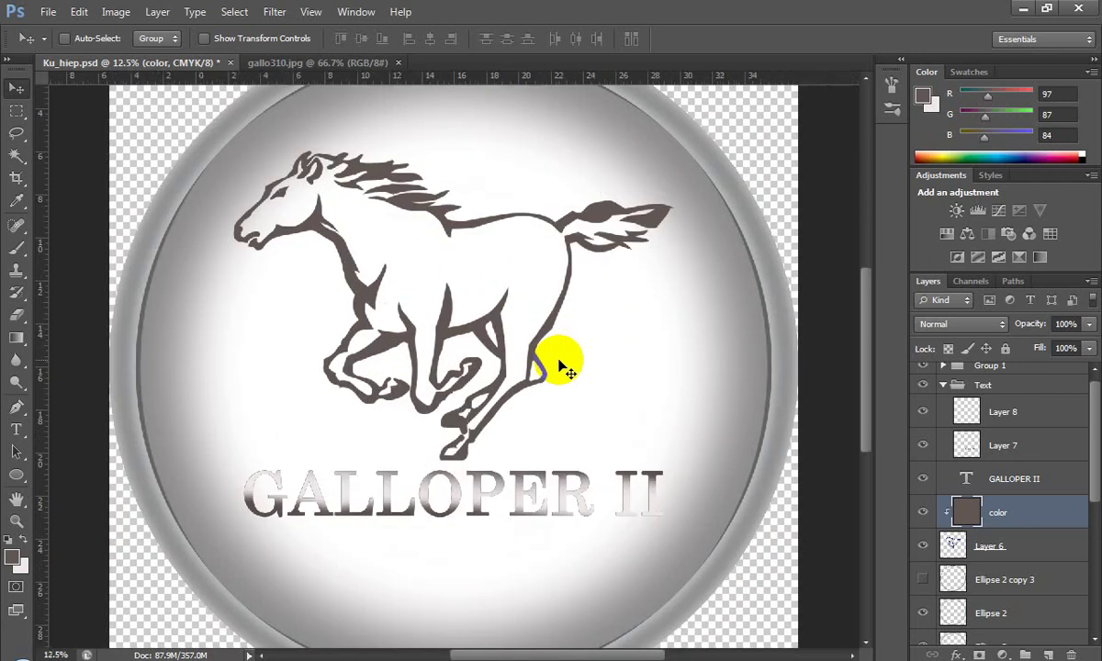
key(ctrl+minus)
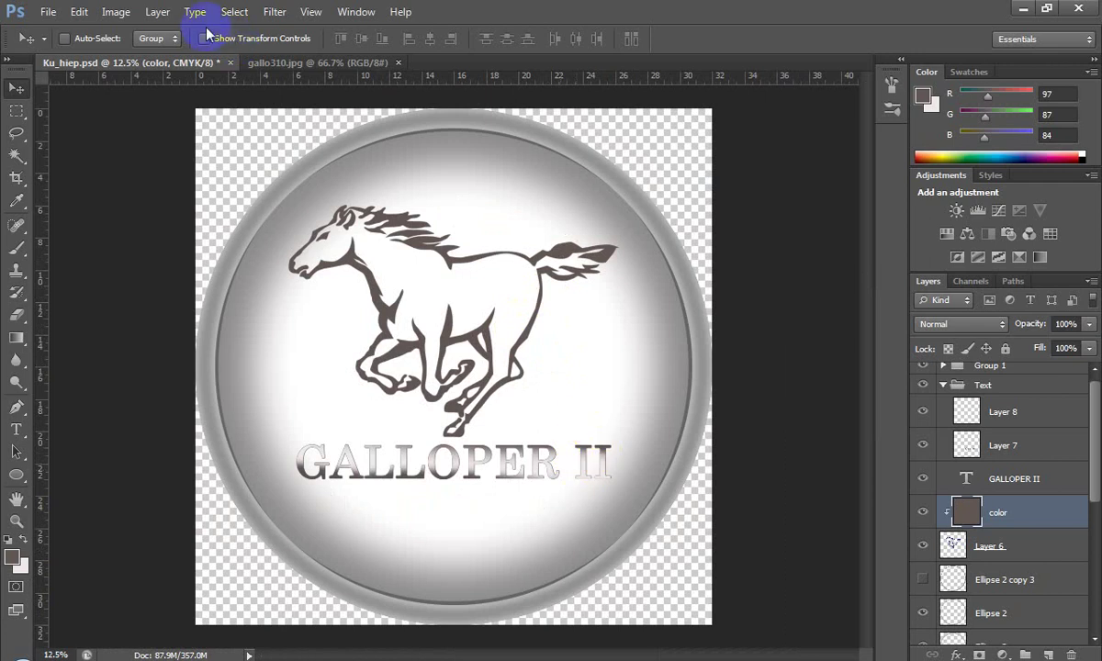
Step: Save a JPEG copy named 'thiet-ke-logo-gallery-ii' at Maximum quality 12
click(49, 13)
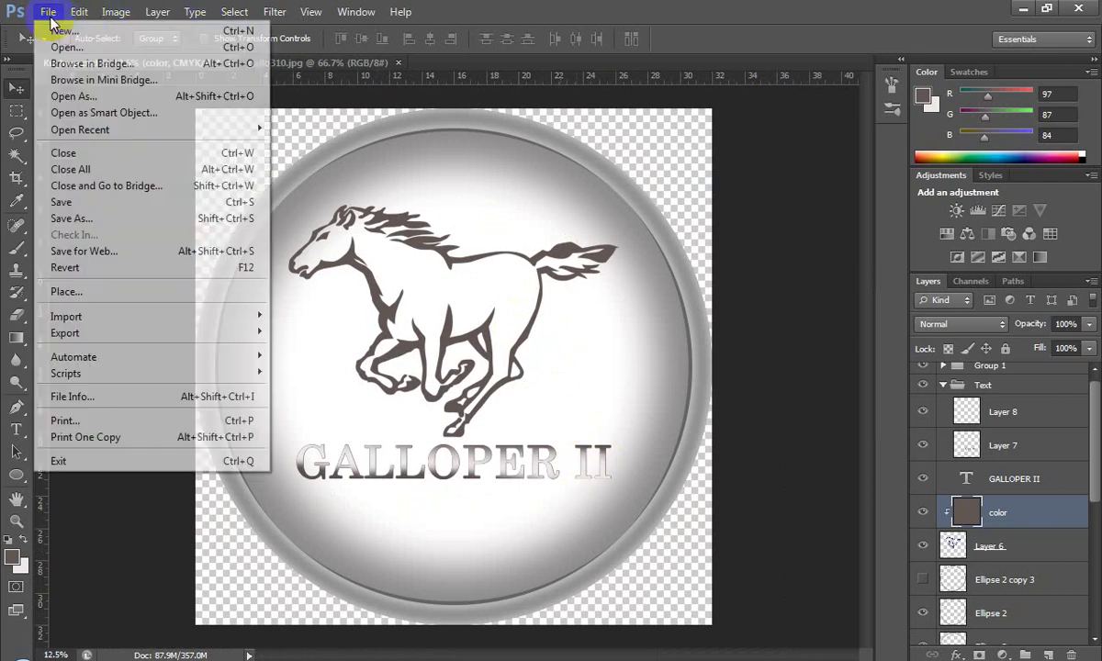
click(82, 218)
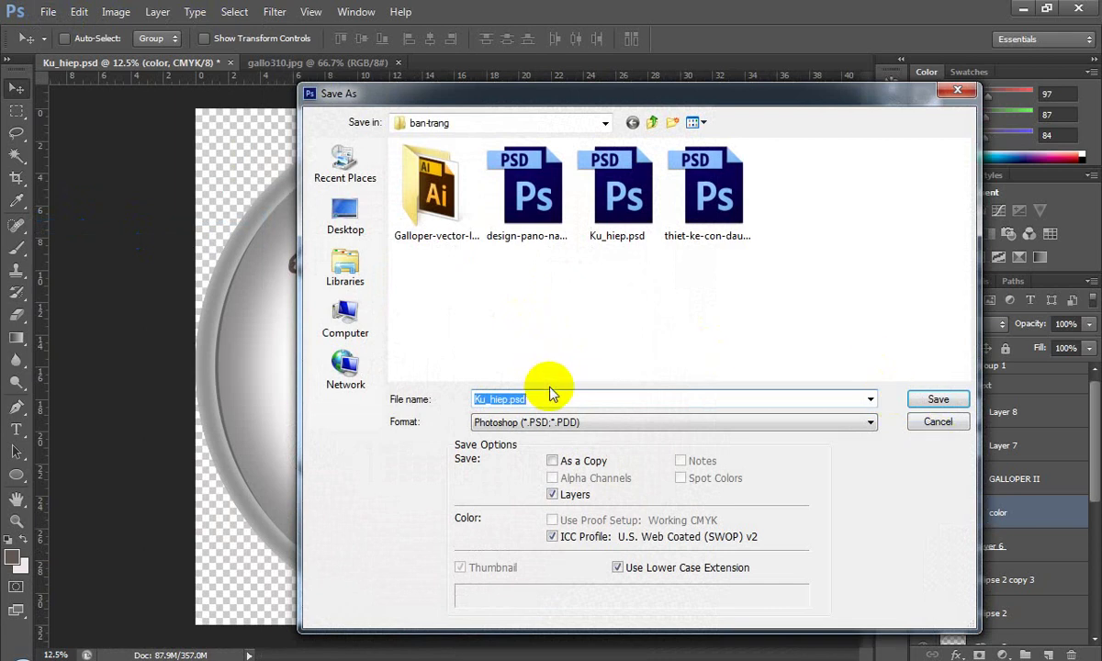
key(Tab)
key(j)
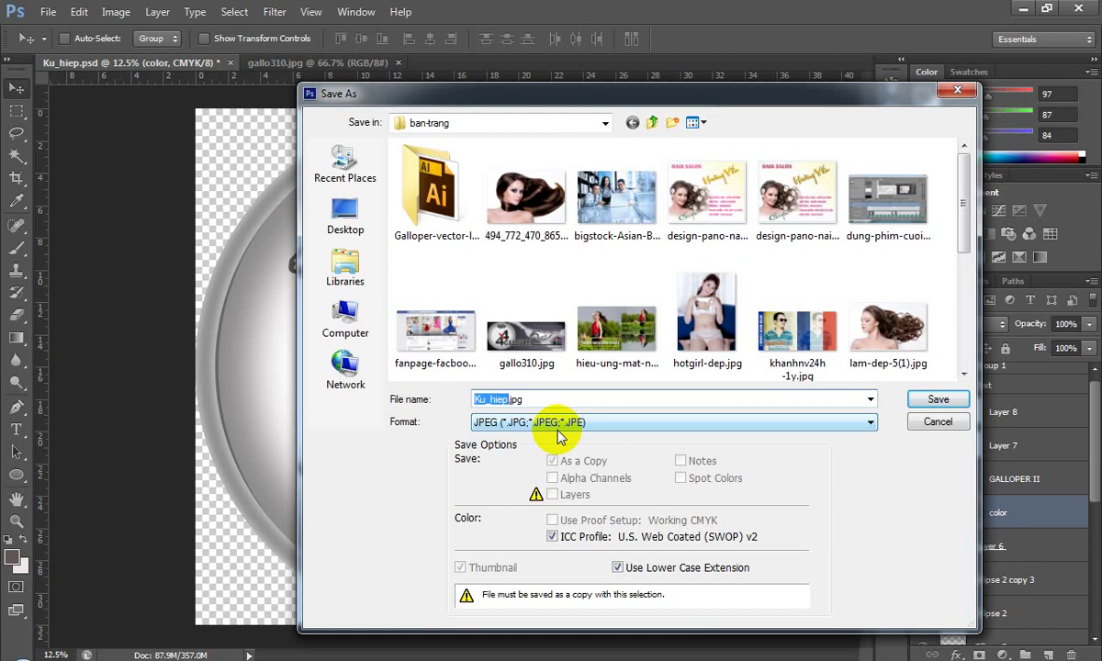
text(thiet-ke)
text(-logo-gallery-ii)
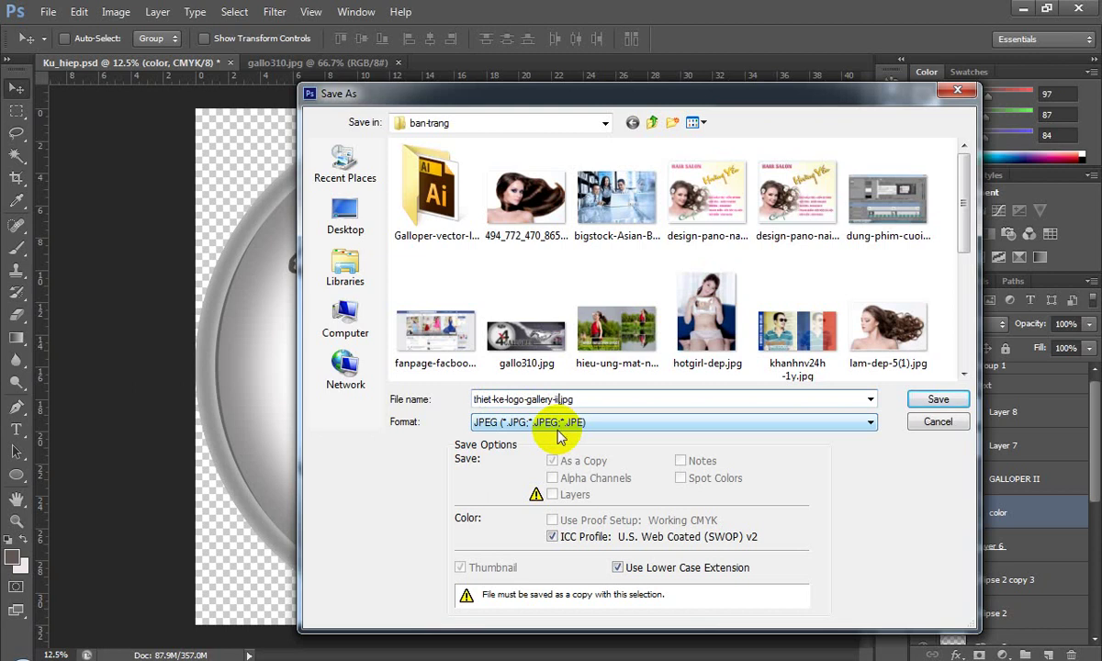
key(Return)
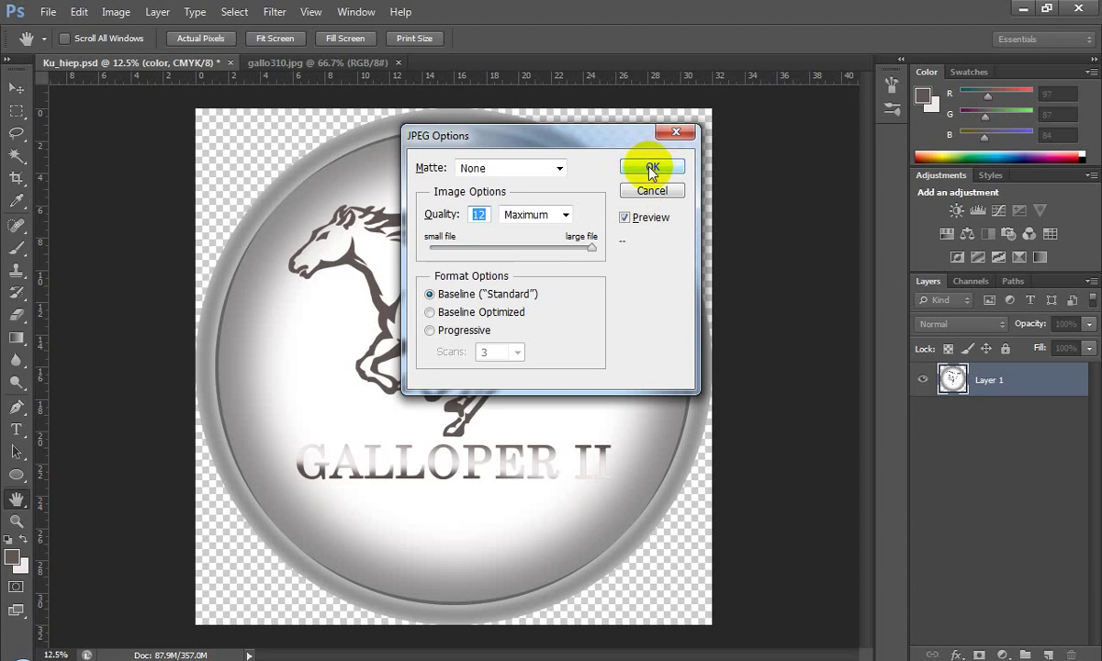
click(650, 170)
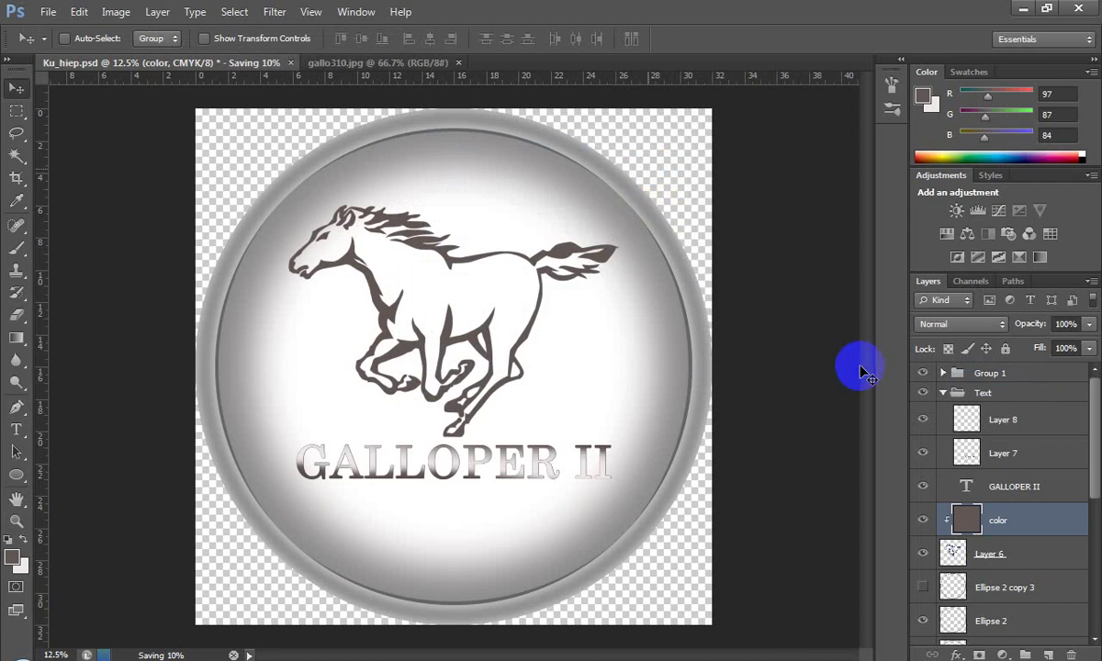
Step: Group the color layer and all artwork layers down to Layer 3 into a group named Design
click(944, 392)
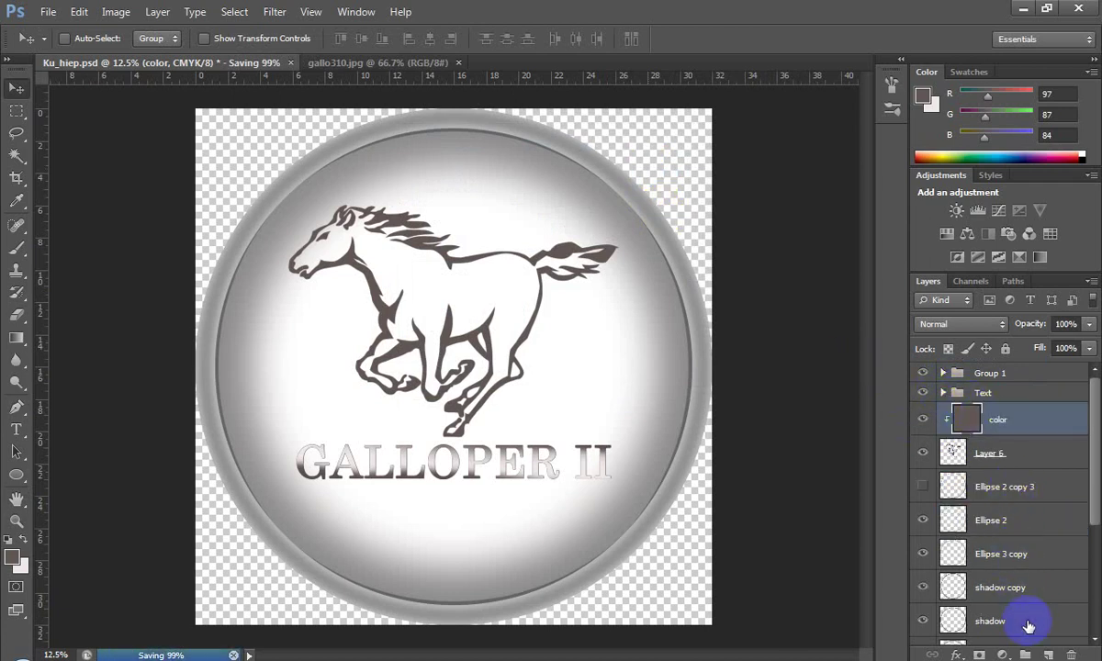
key(ctrl+g)
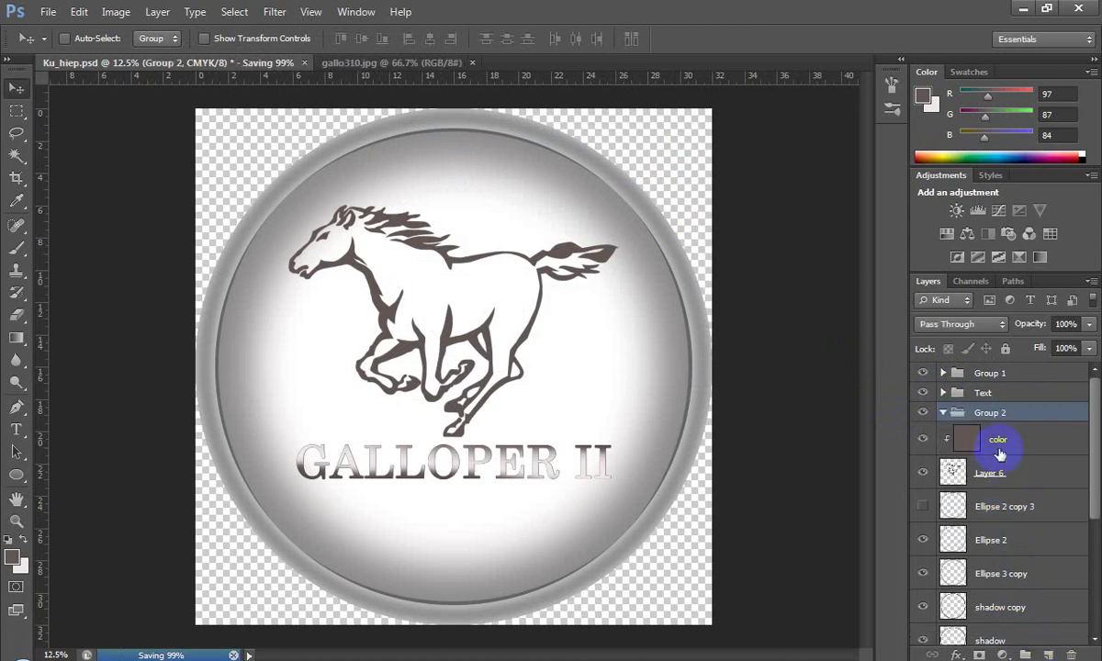
click(999, 440)
double_click(987, 415)
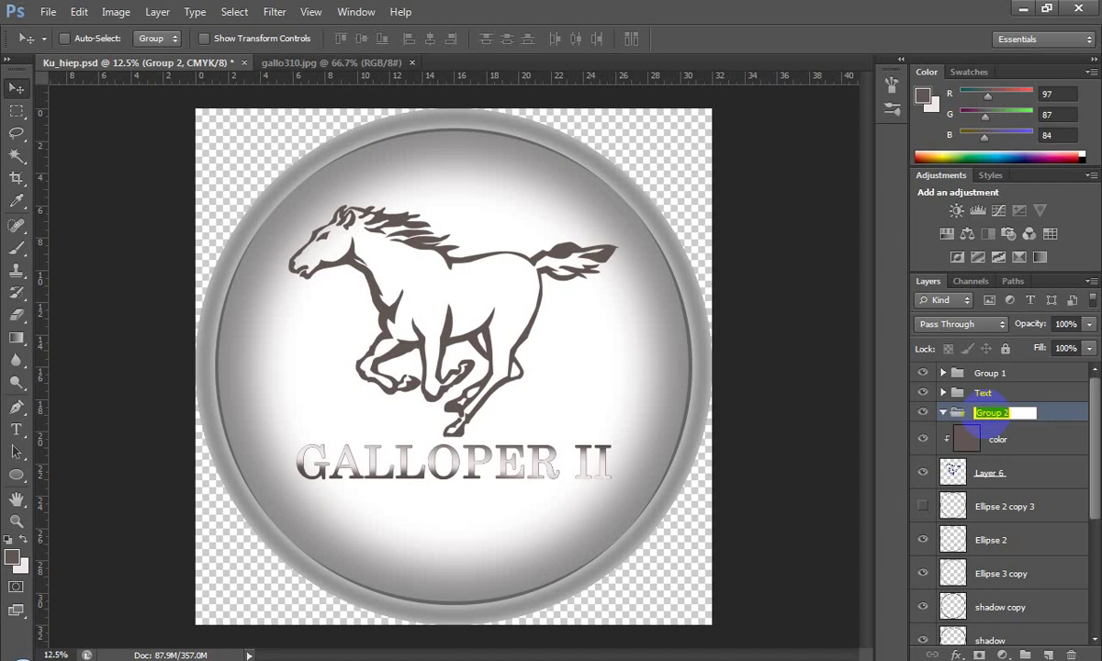
text(Design)
key(Return)
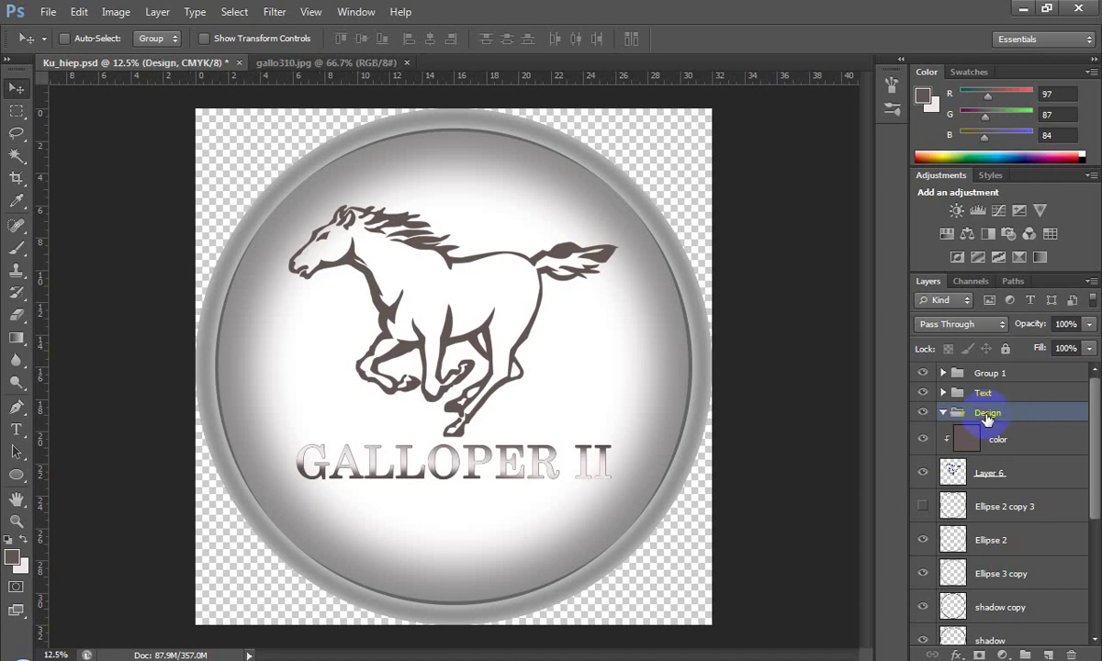
click(1006, 456)
scroll(1010, 487, down, 5)
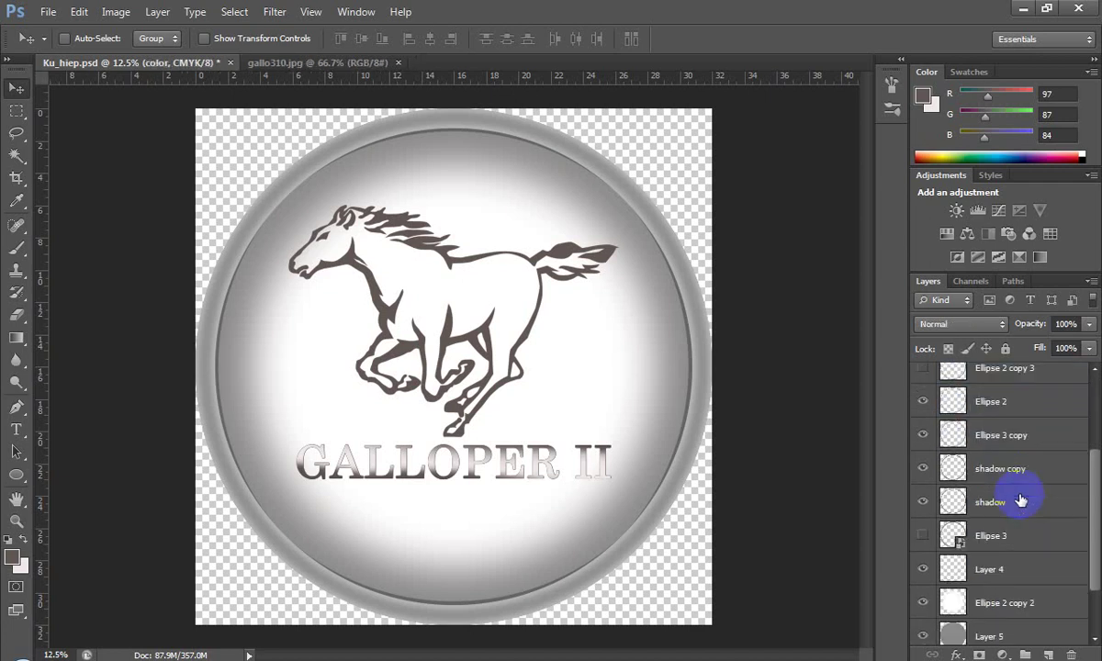
shift+click(978, 630)
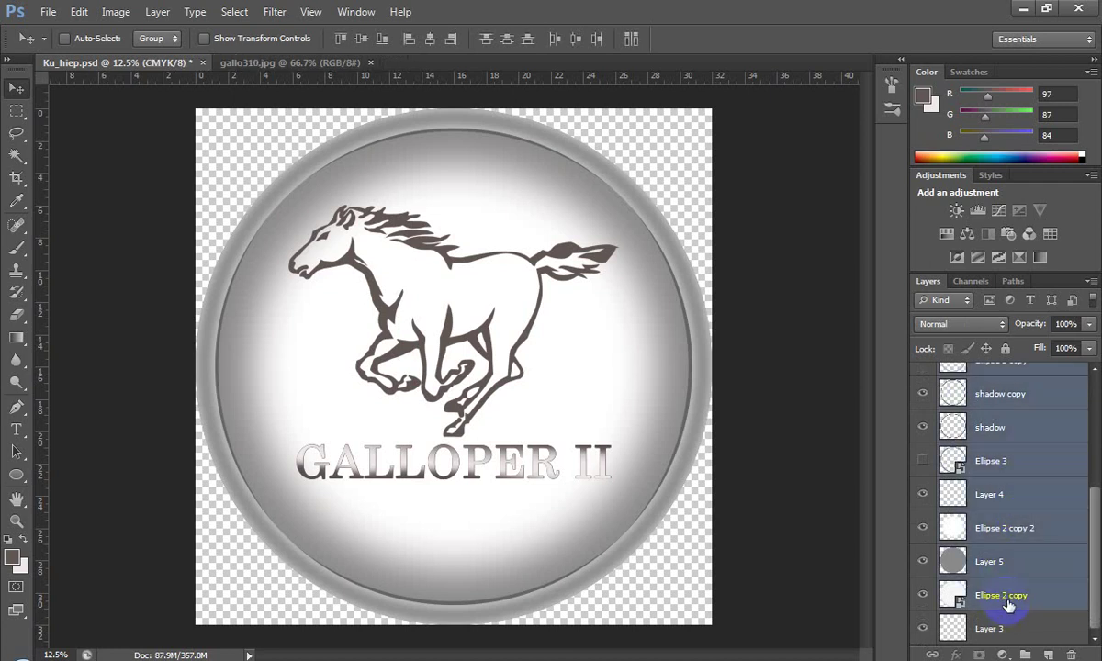
scroll(1011, 514, up, 3)
scroll(1001, 459, up, 3)
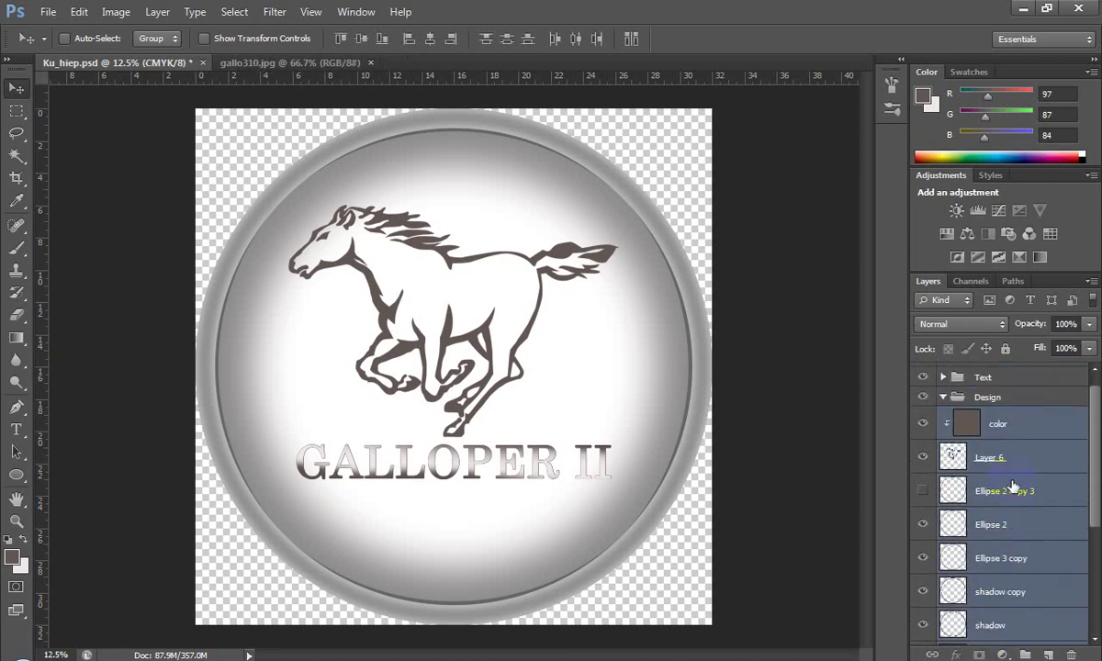
mouse_move(974, 423)
mouse_down()
mouse_move(985, 402)
mouse_move(954, 404)
mouse_up()
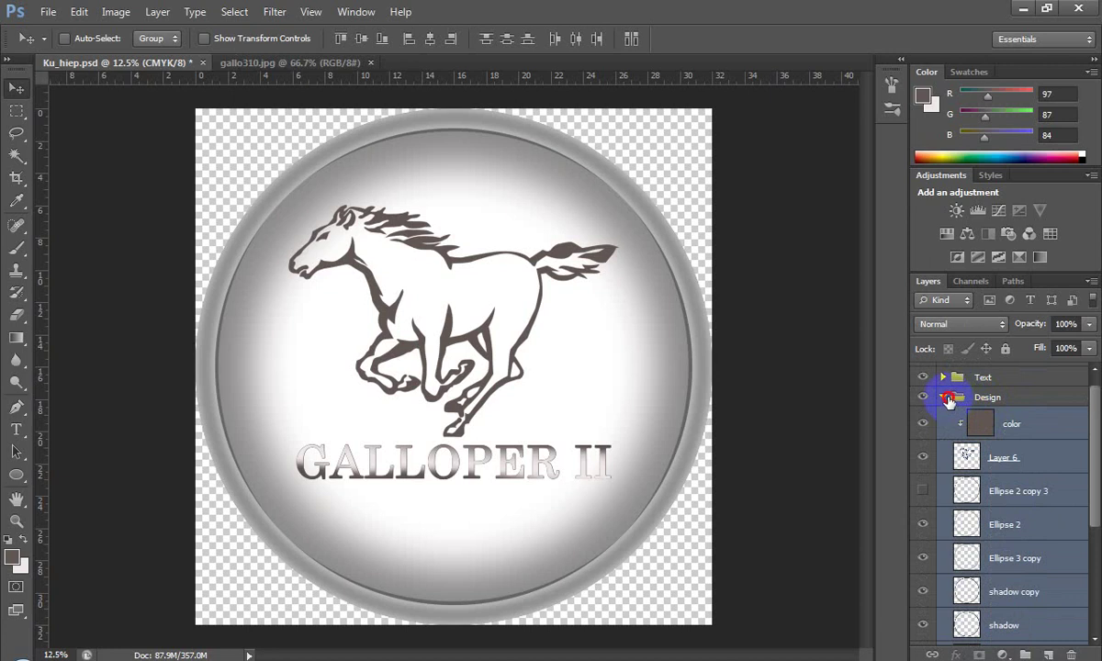
click(949, 400)
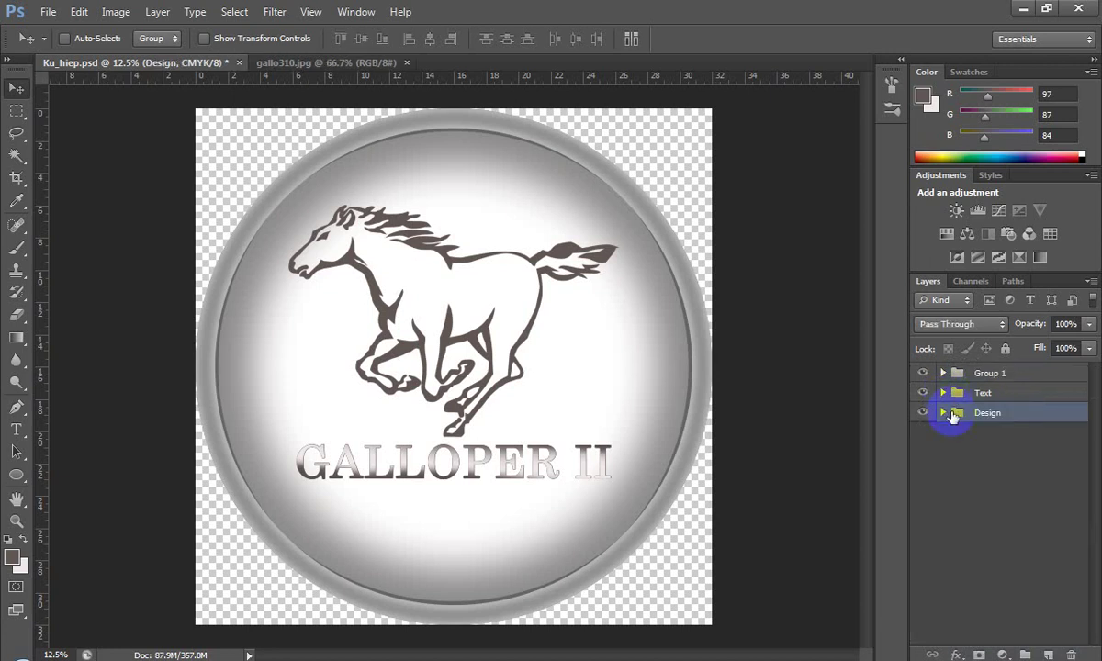
Step: Add a new Layer 9 beneath the Design group and fill it with the foreground colour
click(1049, 654)
click(995, 450)
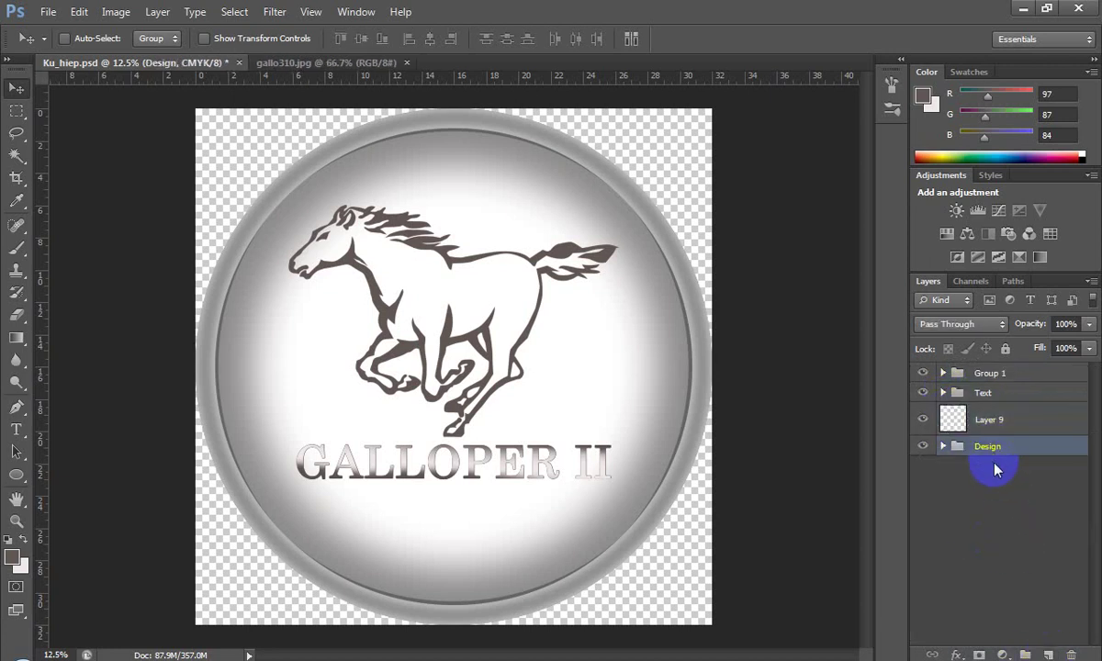
key(ctrl+bracketright)
click(992, 450)
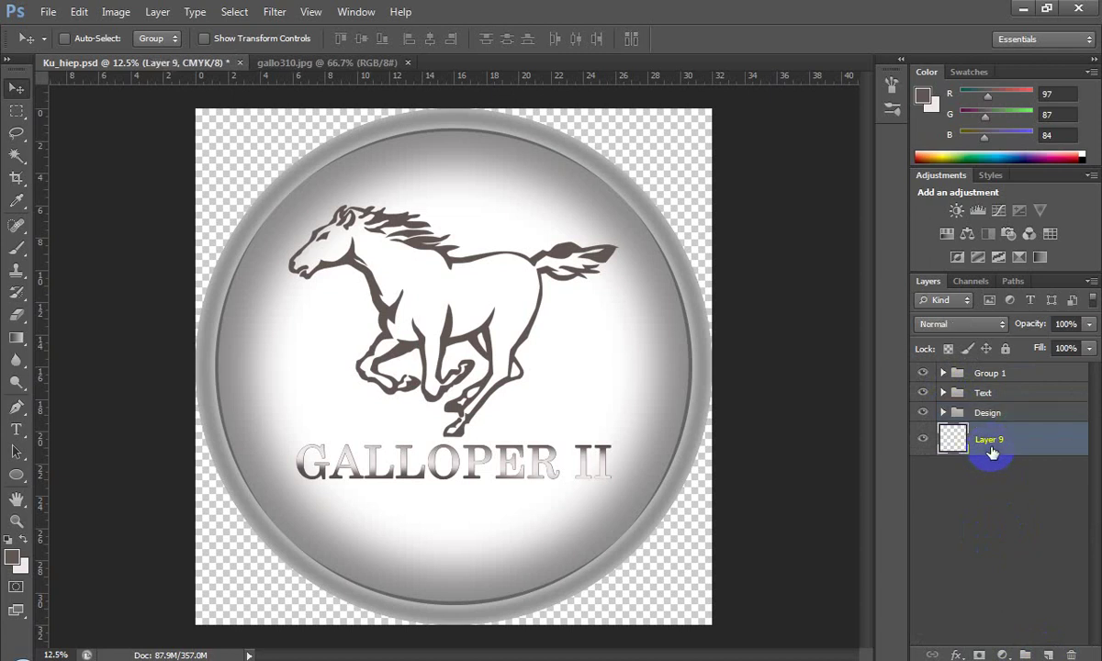
key(alt+BackSpace)
Step: Refill Layer 9 with the pale near-white background colour and expand the Design group
key(ctrl+BackSpace)
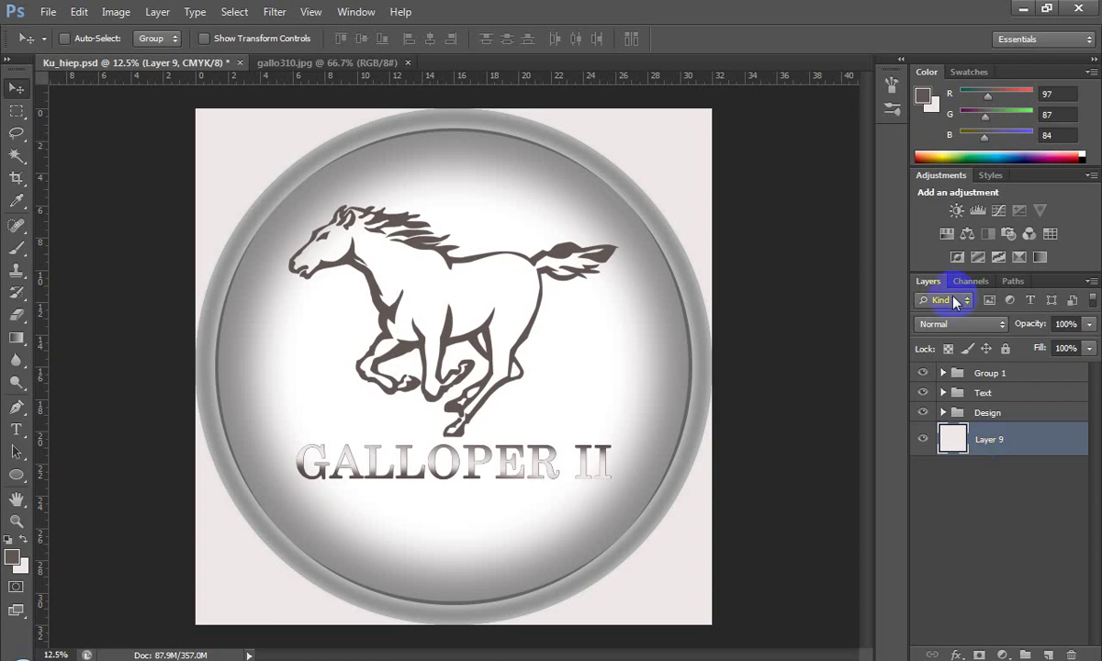
click(943, 413)
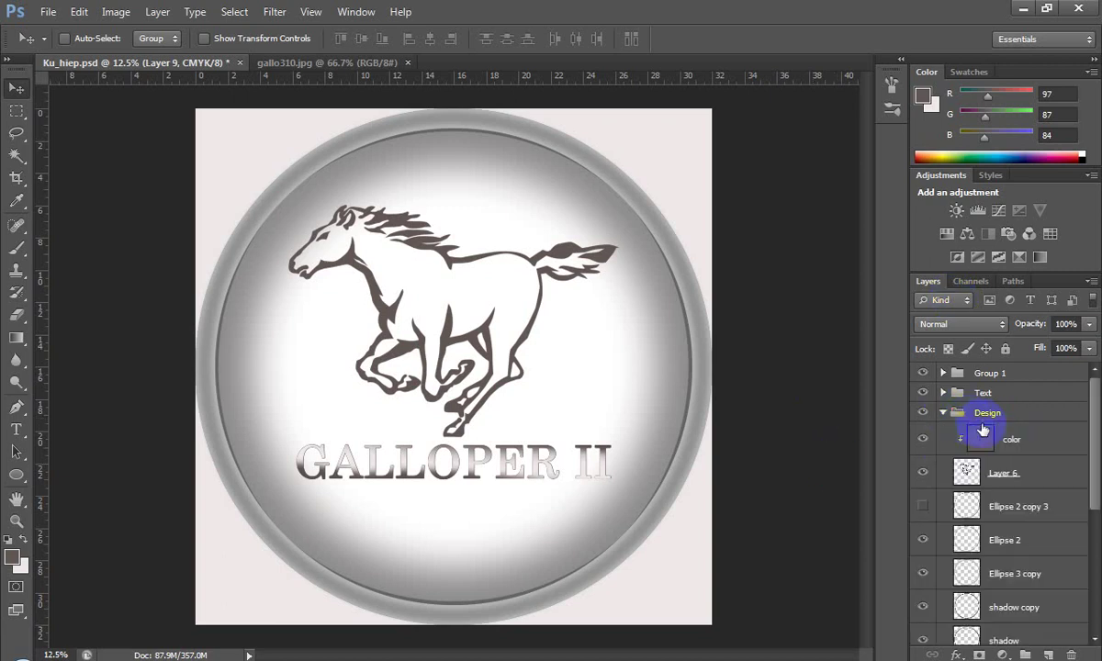
click(950, 510)
Step: Turn Ellipse 2 back on and review the shadow layers inside the Design group
scroll(1028, 510, down, 1)
click(1008, 503)
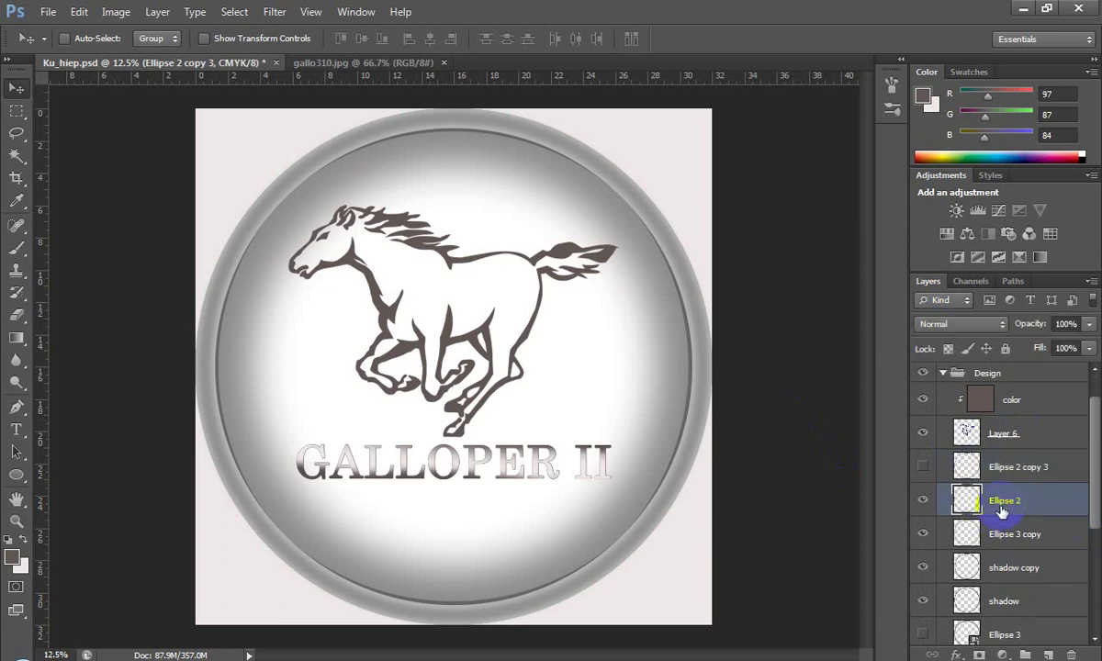
click(921, 505)
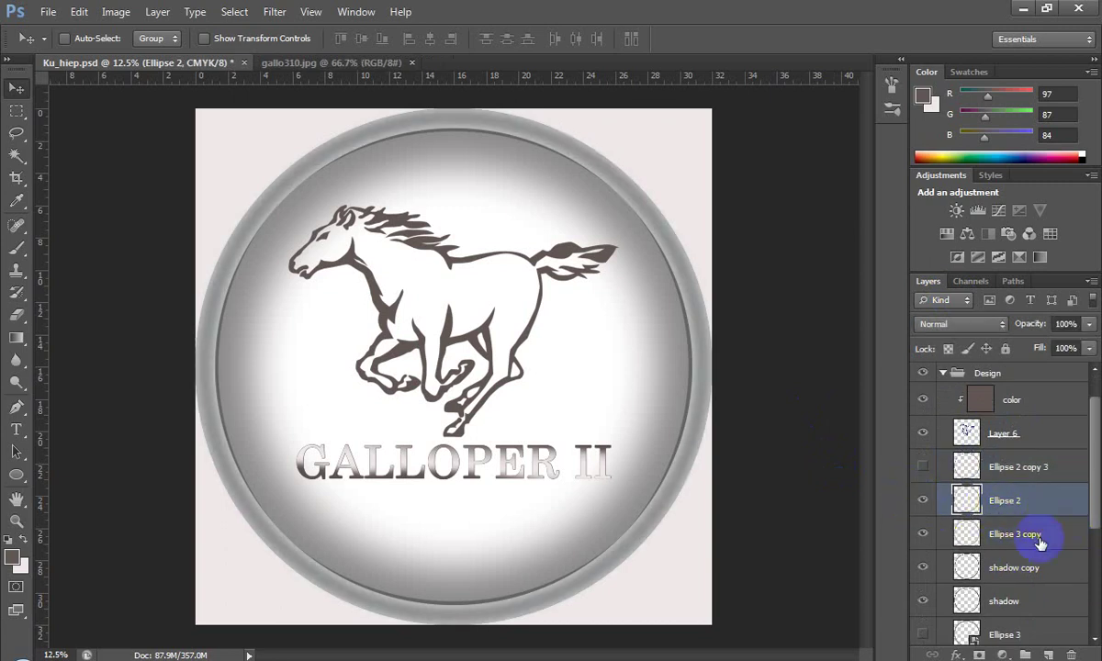
click(1029, 567)
scroll(1028, 568, down, 1)
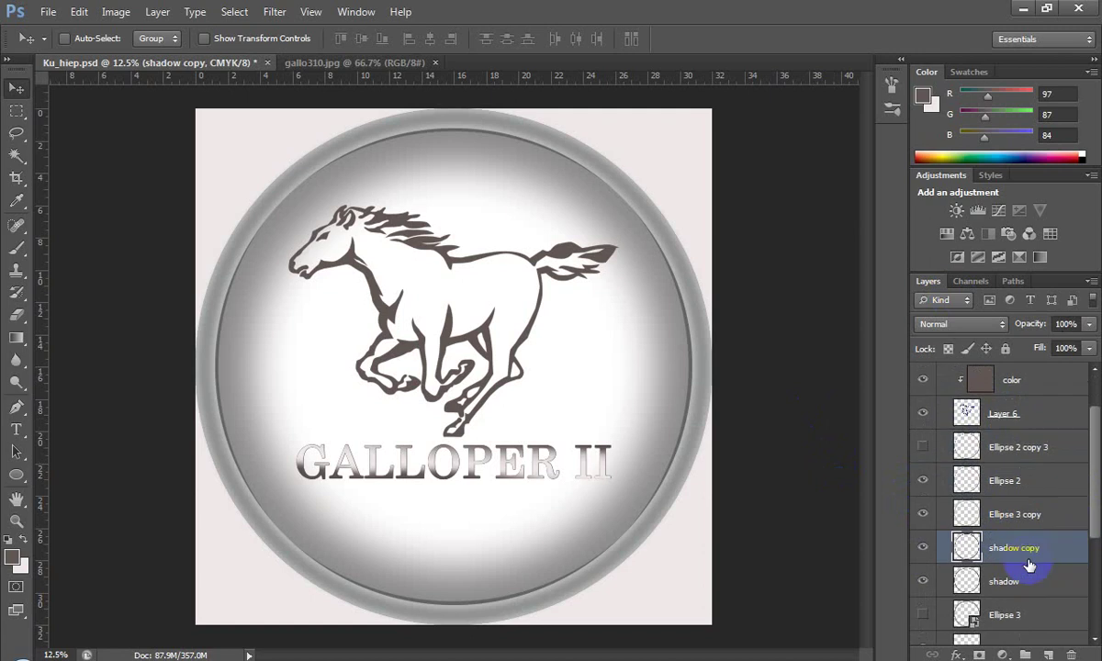
click(1013, 581)
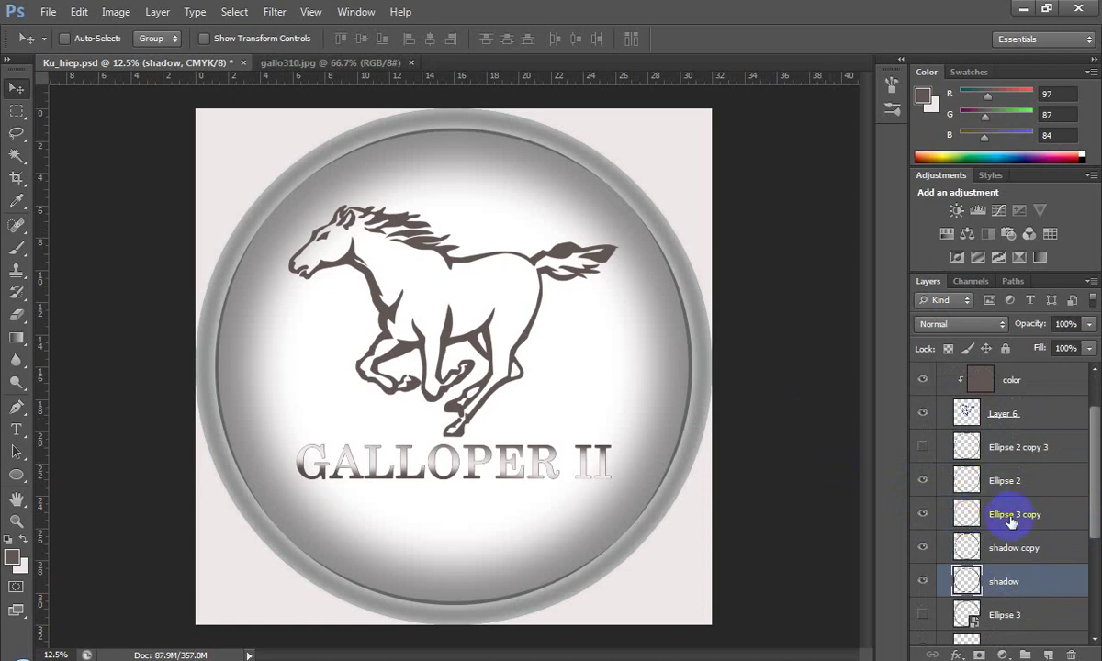
scroll(1011, 517, down, 1)
scroll(1020, 528, up, 3)
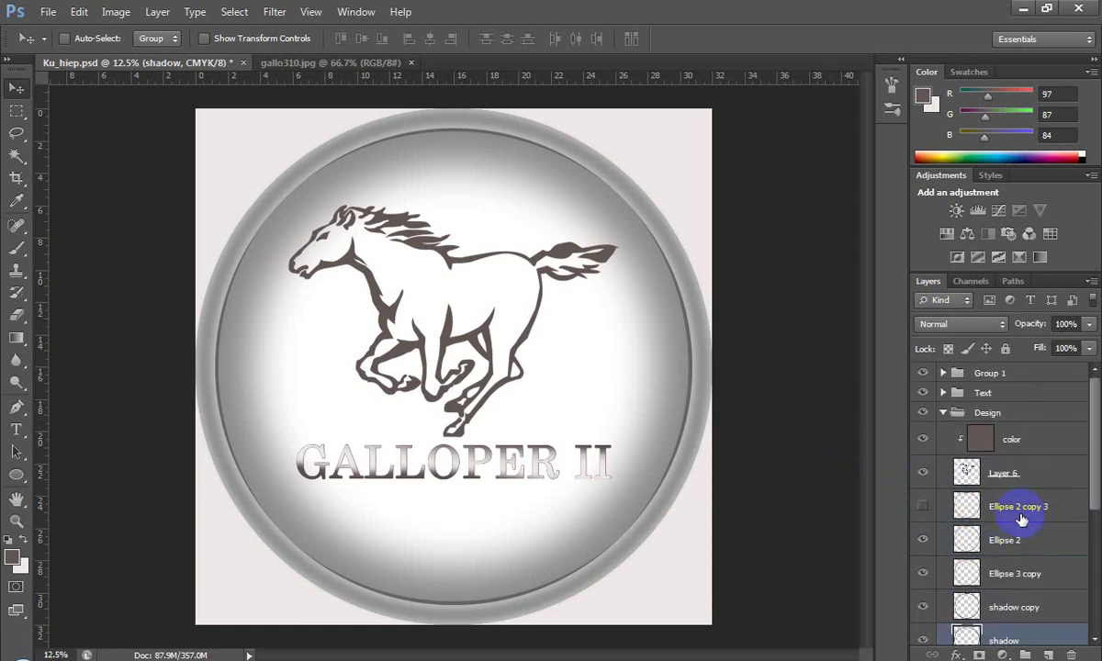
mouse_move(1021, 520)
mouse_down()
mouse_move(953, 401)
mouse_move(930, 427)
mouse_up()
Step: Lower Layer 8's opacity to 93% and save Ku_hiep.psd
click(924, 421)
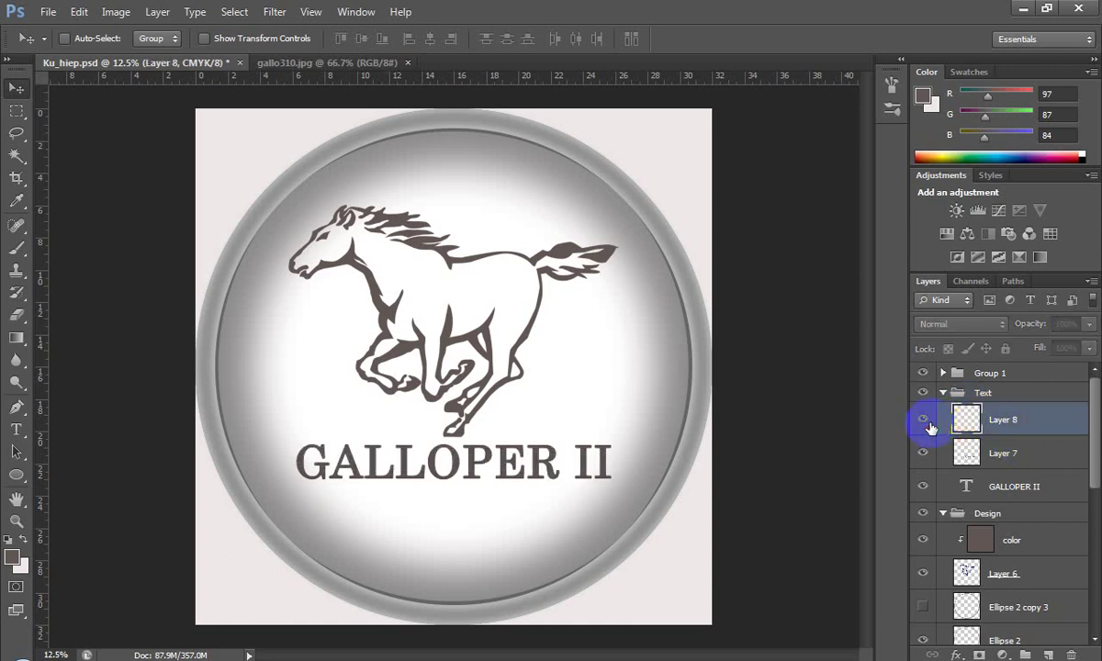
click(924, 420)
click(1089, 324)
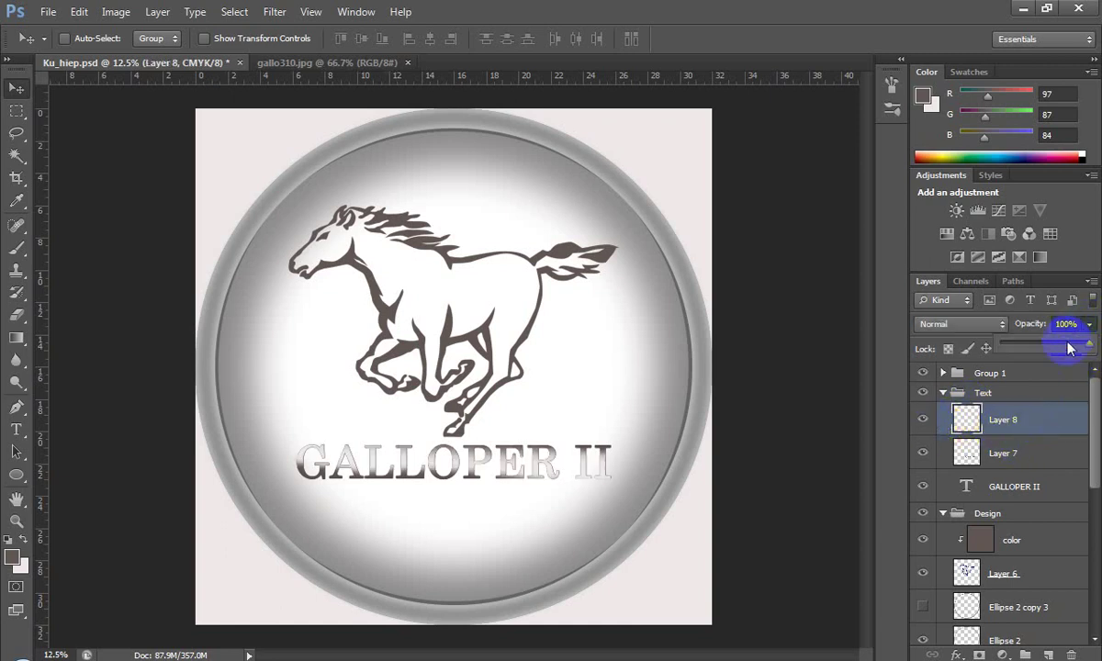
mouse_move(1089, 342)
mouse_down()
mouse_move(1068, 347)
mouse_move(1081, 339)
mouse_up()
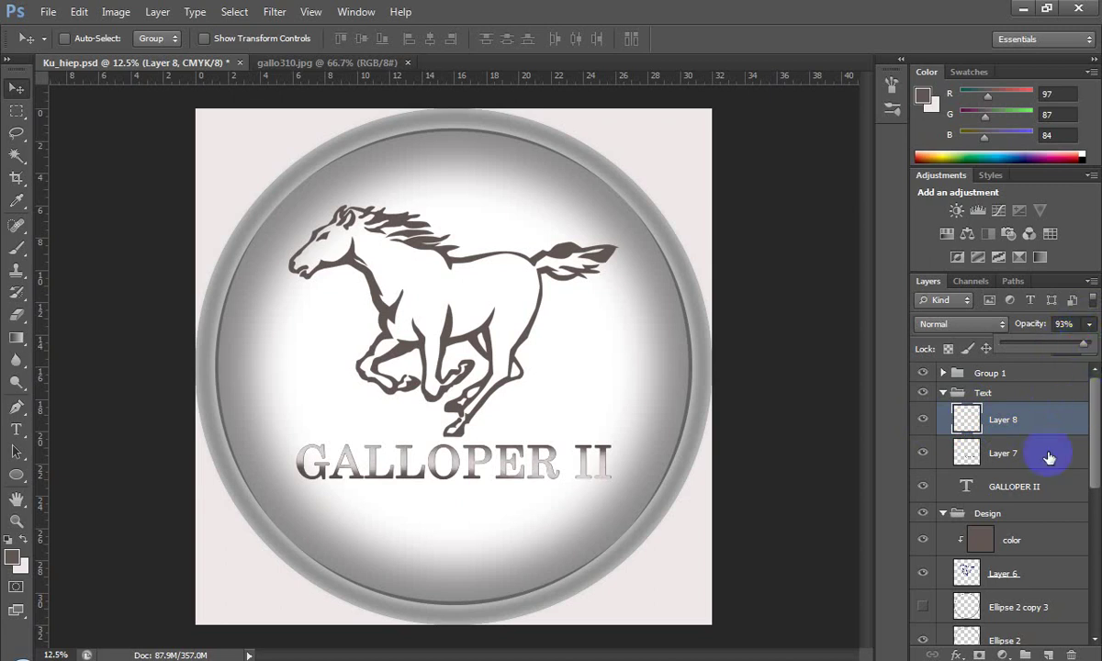
key(ctrl+s)
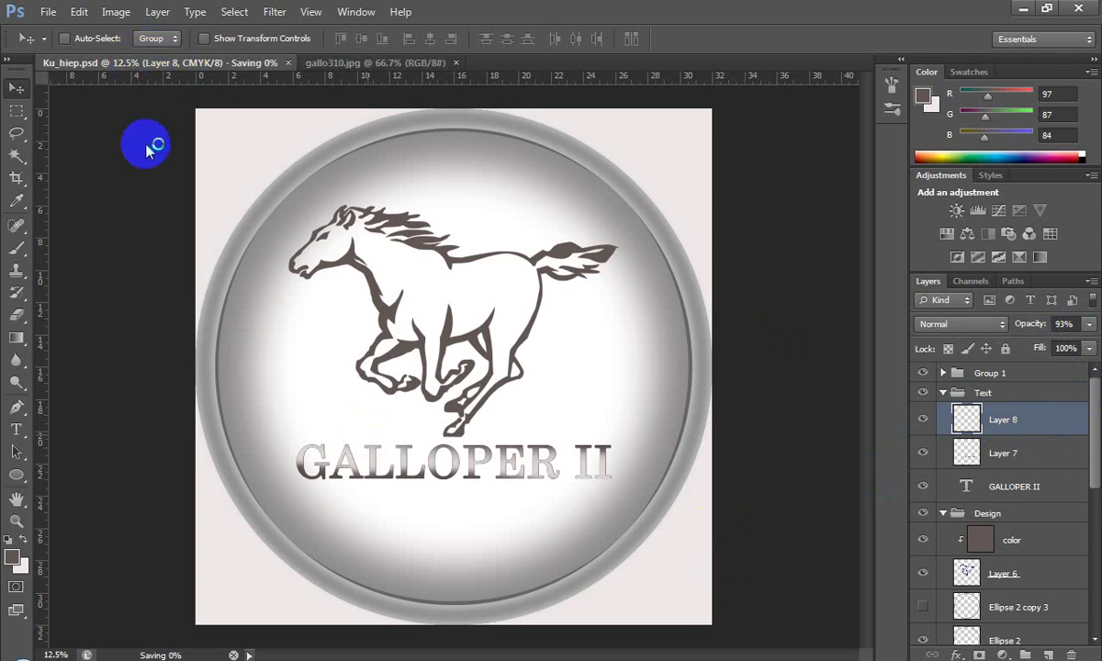
Step: Toggle the Design group and GALLOPER II text visibility to check the background and title
click(942, 513)
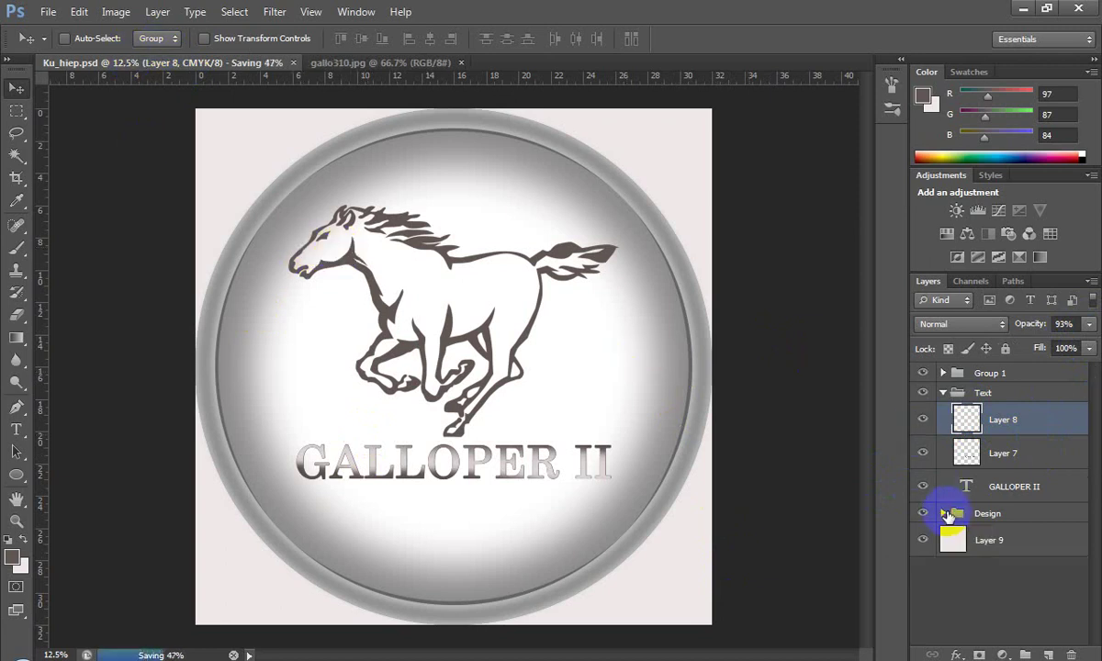
click(923, 514)
click(923, 513)
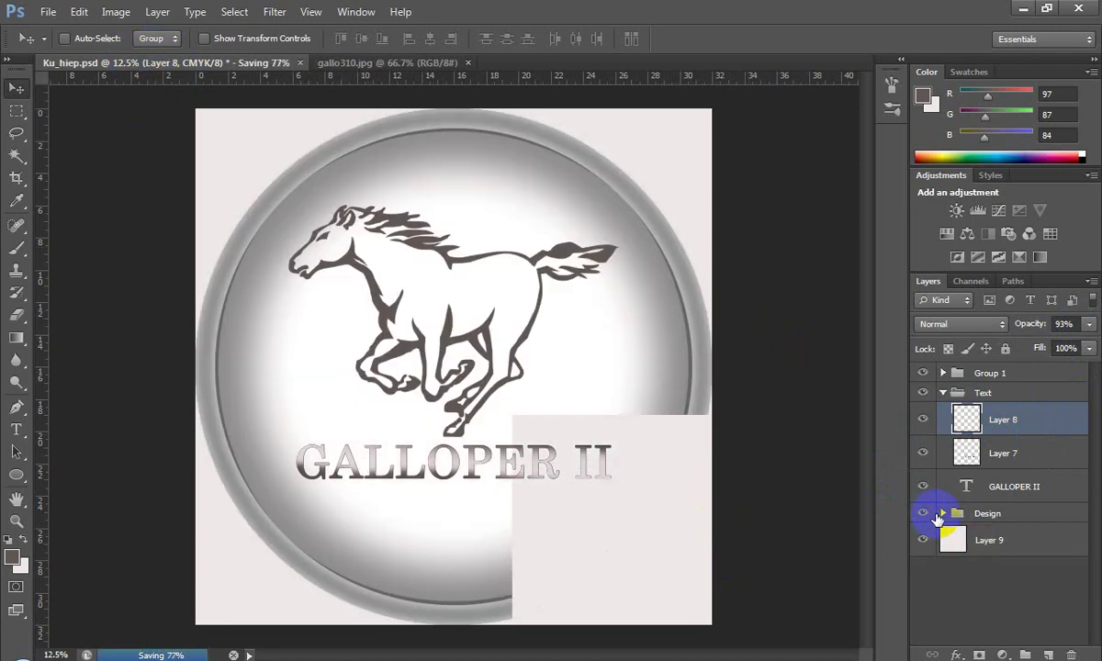
click(1009, 454)
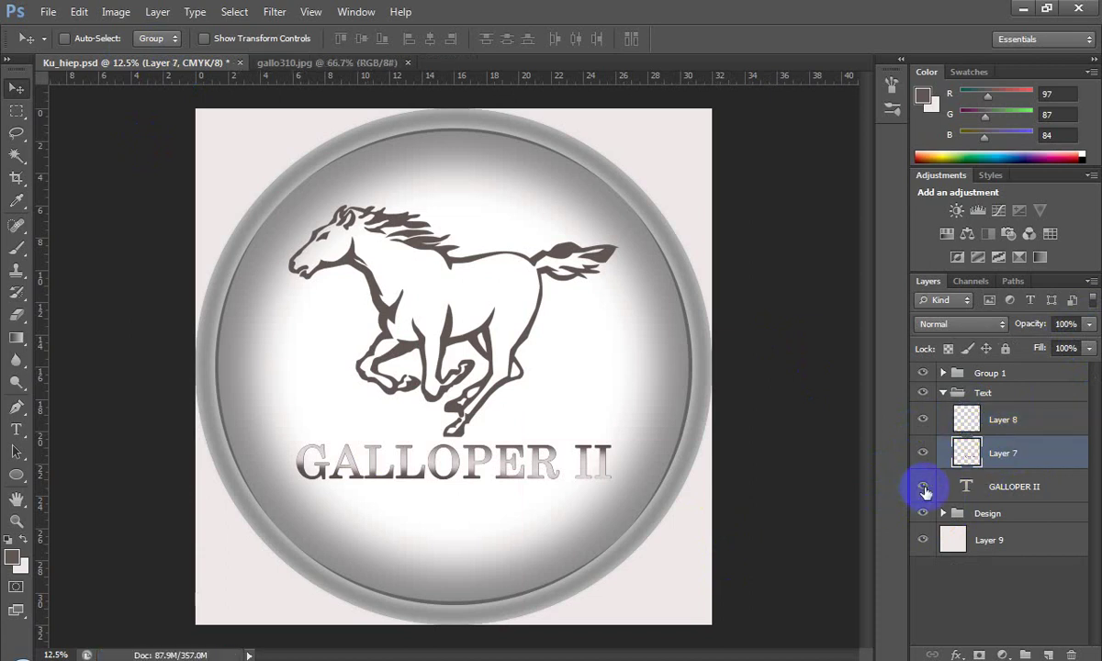
click(923, 487)
drag(529, 312, 815, 278)
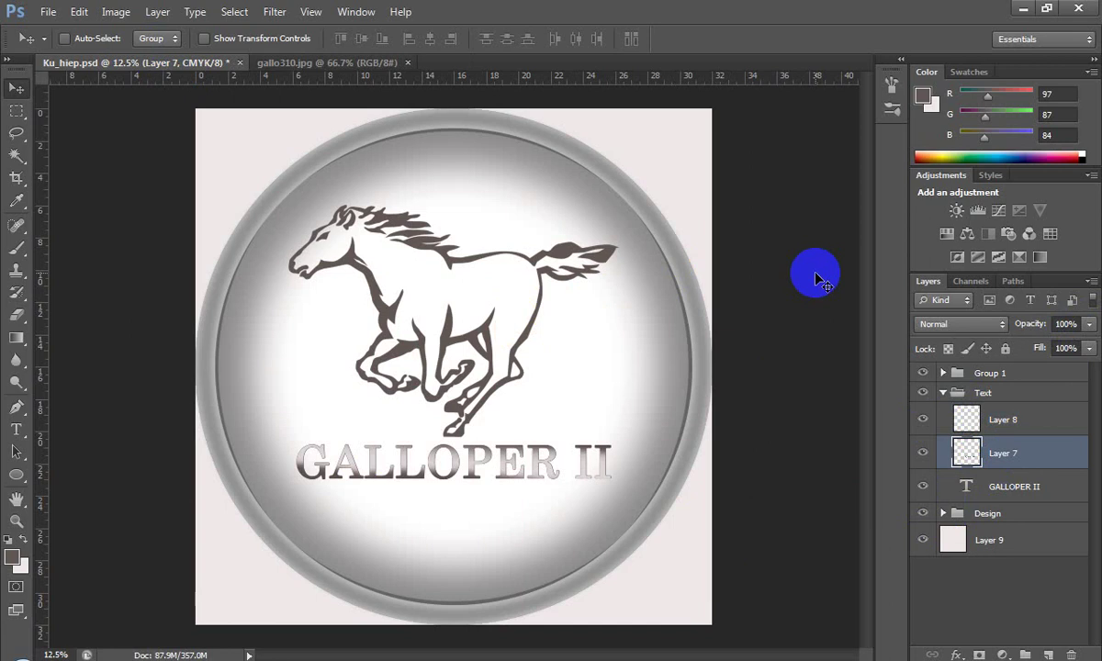